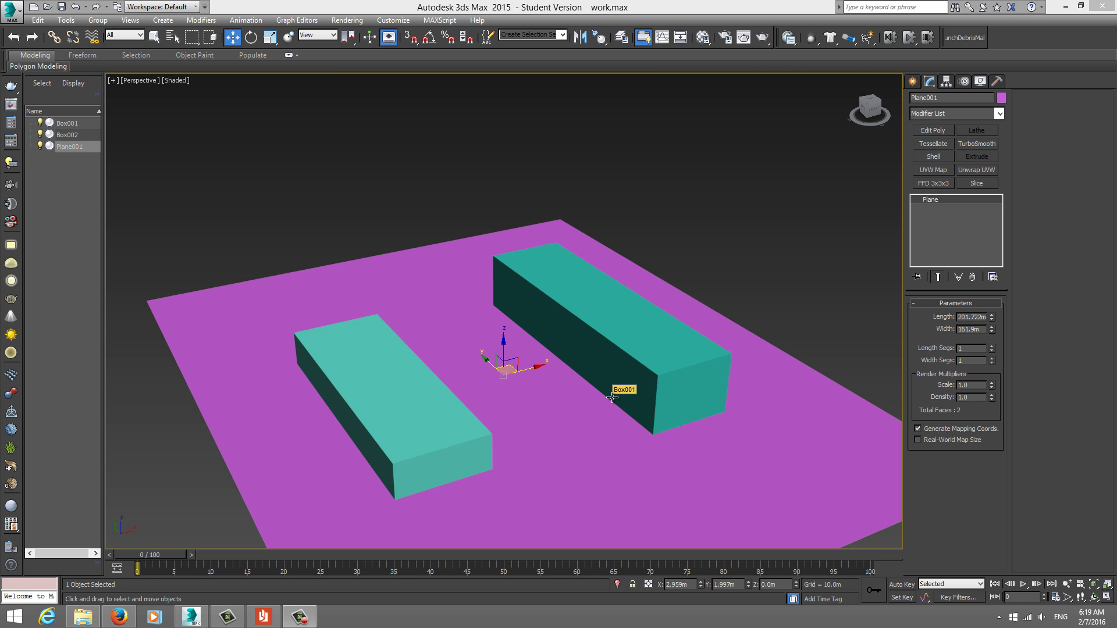
Step: Turn on Edged Faces in the Perspective view and select Box001
middle_drag(566, 355, 553, 356)
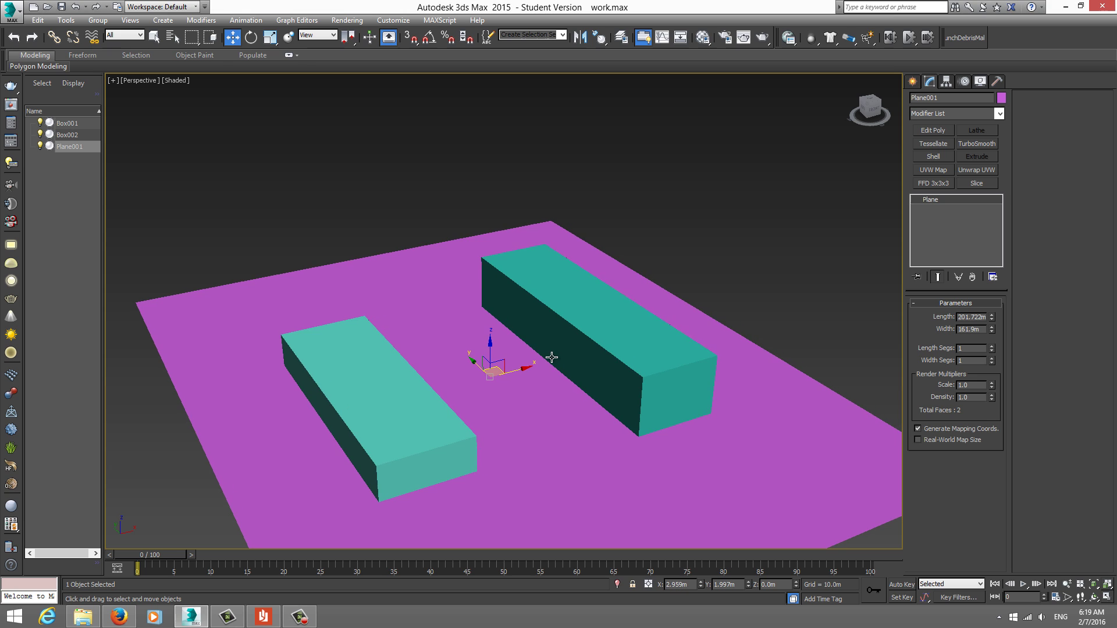
key(F4)
click(562, 350)
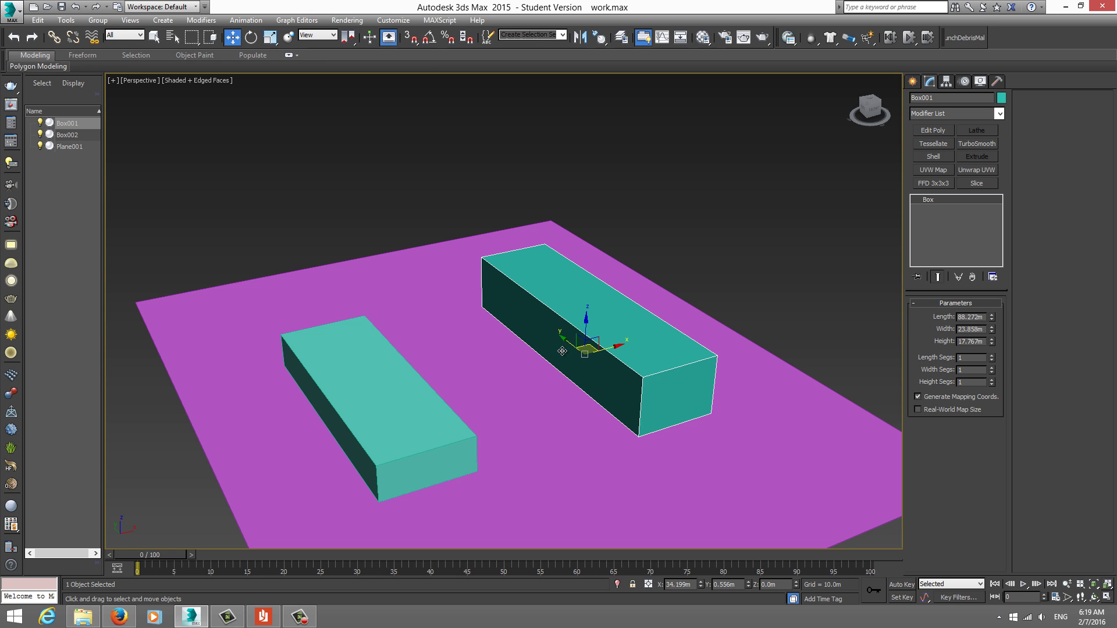
middle_drag(554, 353, 590, 355)
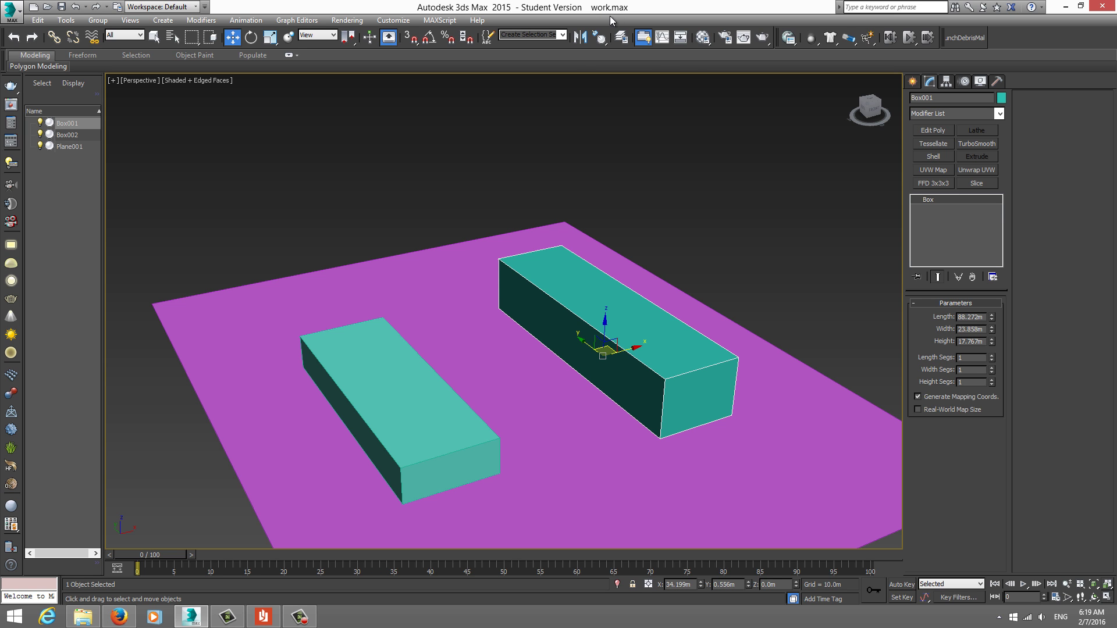
Step: Open the desktop Blocks folder and bring up the archmodels_vol_85 tree.pdf catalogue
key(super+d)
double_click(72, 250)
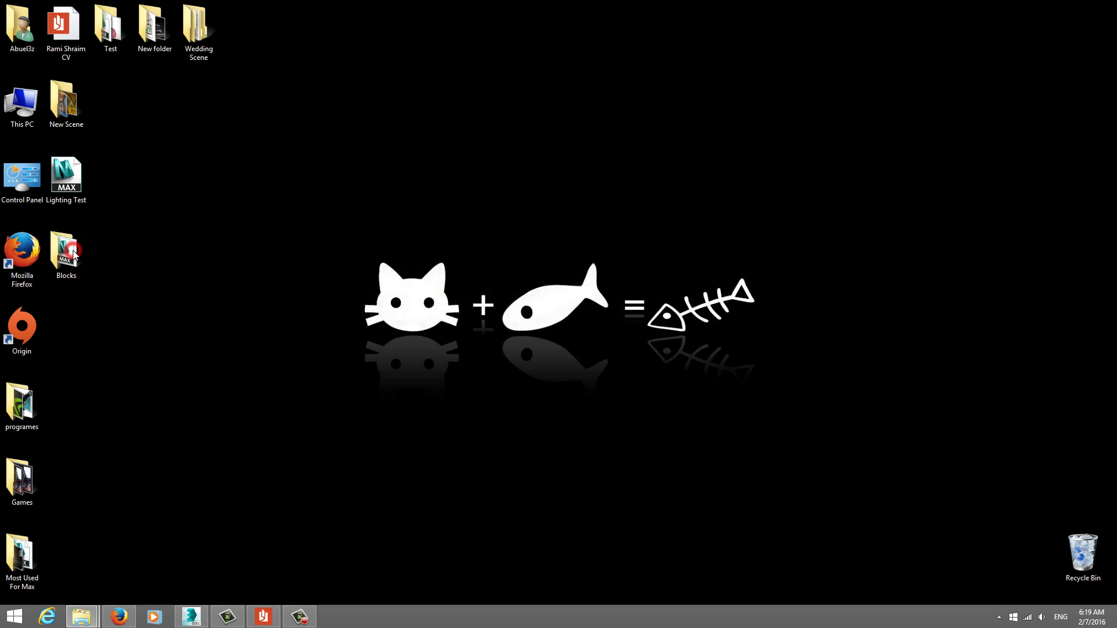
click(203, 129)
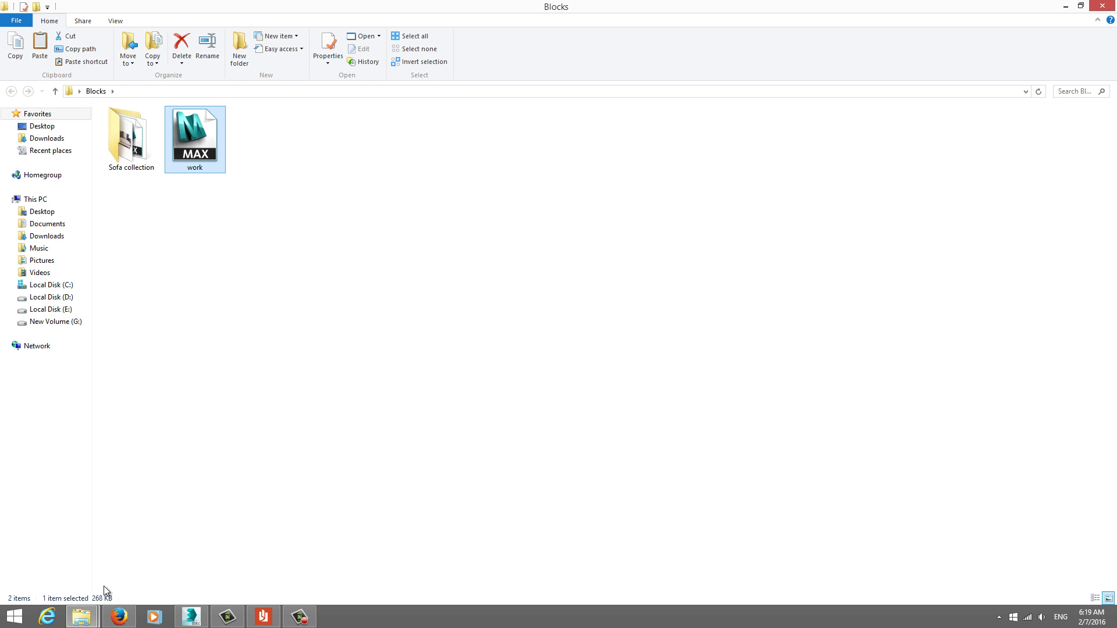
click(82, 617)
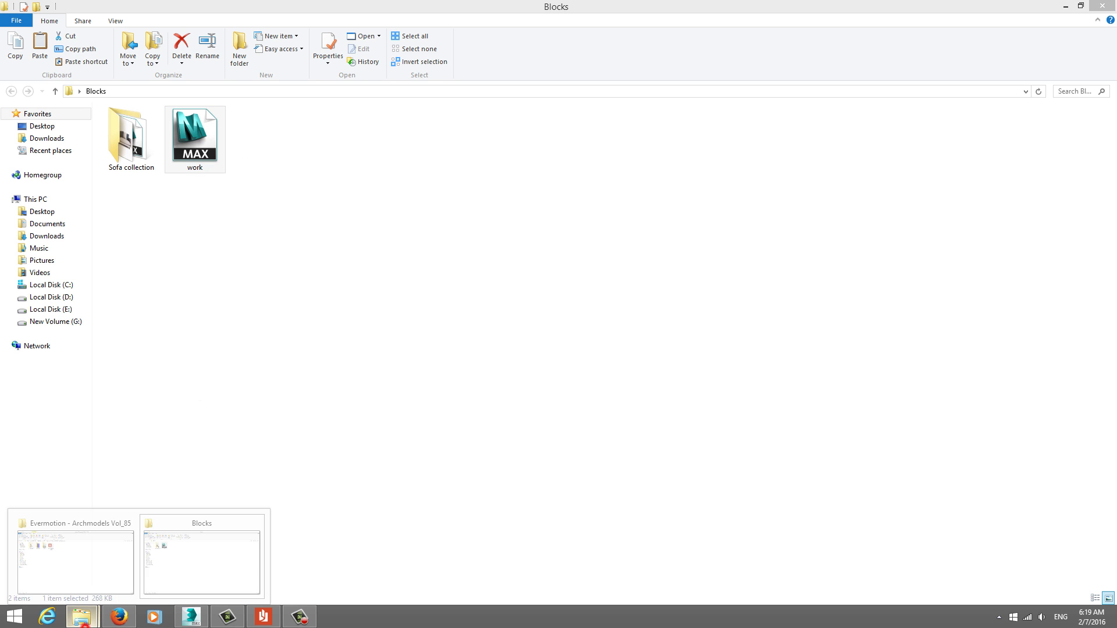
click(262, 618)
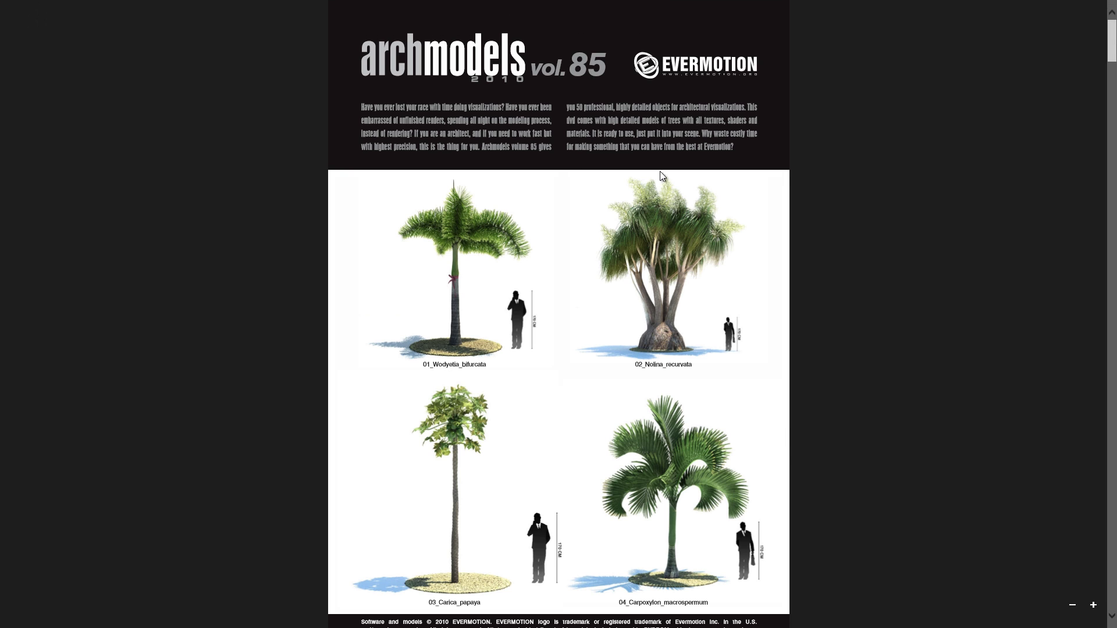
Step: Scroll the catalogue to page 7 showing palms 25–28, then return to the Blocks folder
scroll(684, 219, down, 2)
scroll(685, 218, down, 2)
scroll(684, 219, down, 4)
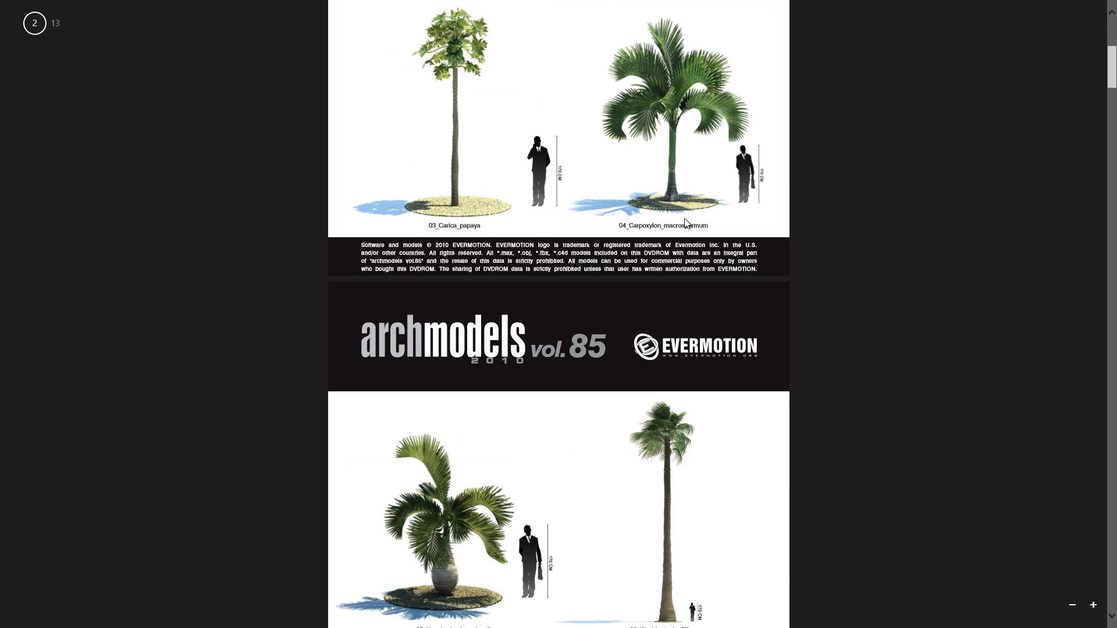
scroll(685, 219, down, 6)
scroll(713, 215, down, 2)
scroll(721, 214, down, 6)
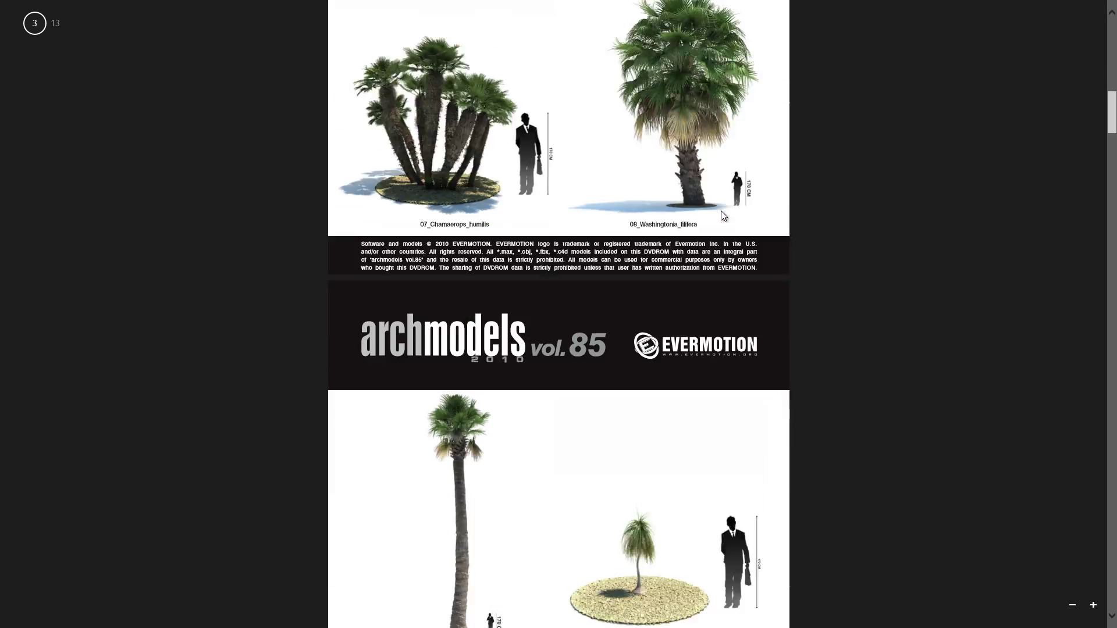
scroll(721, 214, down, 4)
scroll(722, 214, down, 8)
scroll(723, 215, down, 8)
scroll(722, 216, down, 4)
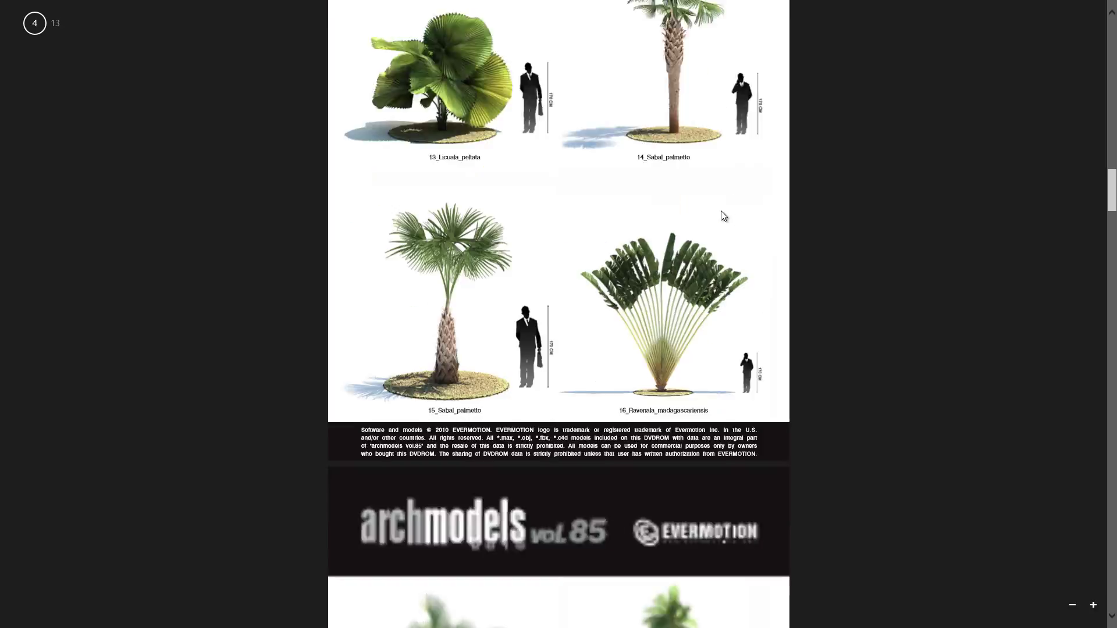
scroll(723, 215, down, 6)
scroll(723, 216, down, 4)
scroll(723, 215, down, 4)
scroll(722, 216, down, 8)
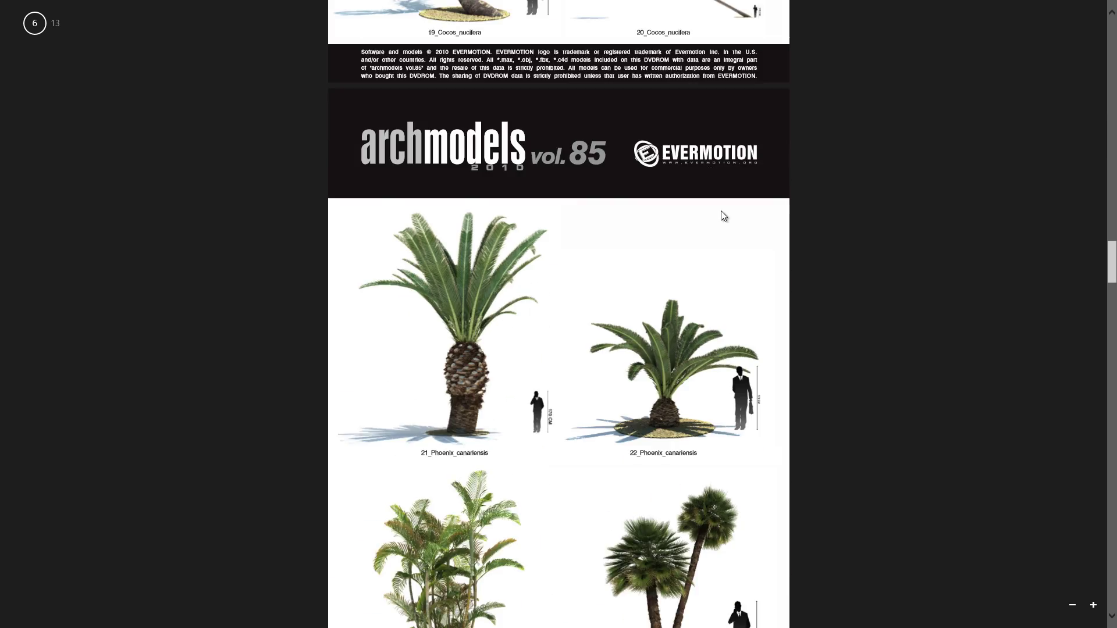
scroll(723, 215, down, 4)
scroll(751, 73, down, 4)
scroll(644, 132, down, 2)
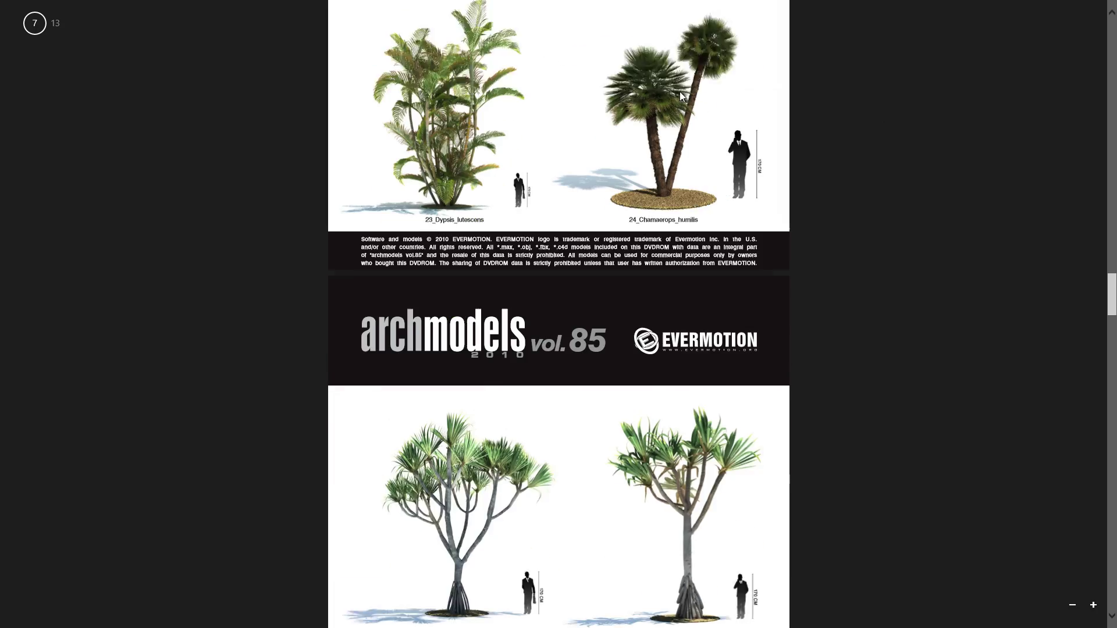
scroll(684, 93, down, 2)
mouse_move(1112, 295)
mouse_down()
mouse_move(1115, 561)
mouse_move(1112, 302)
mouse_move(1113, 317)
mouse_up()
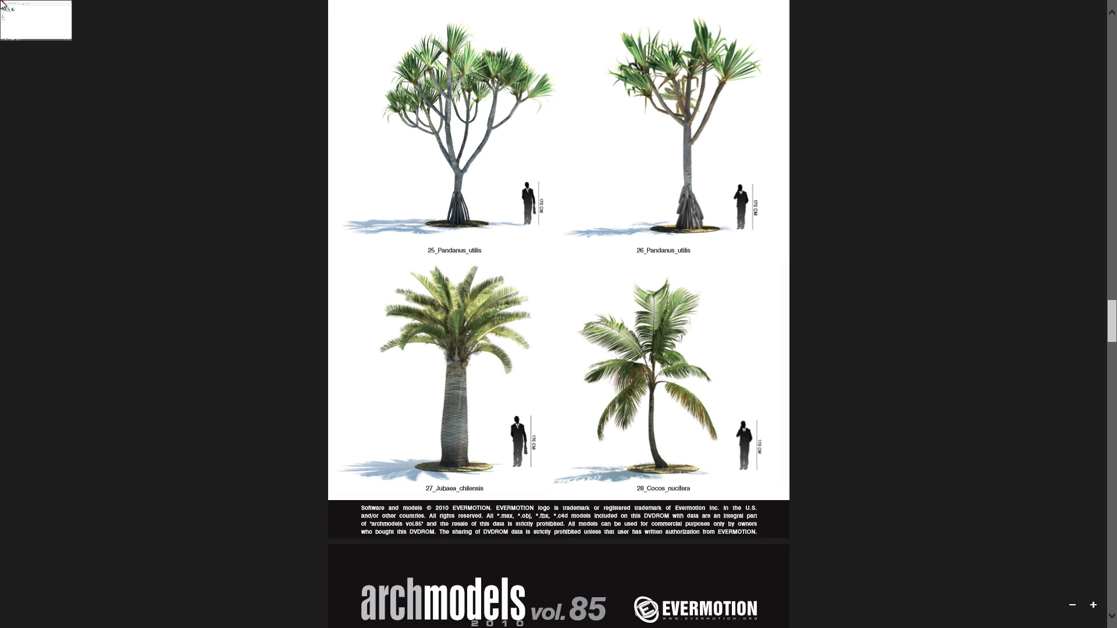
click(3, 6)
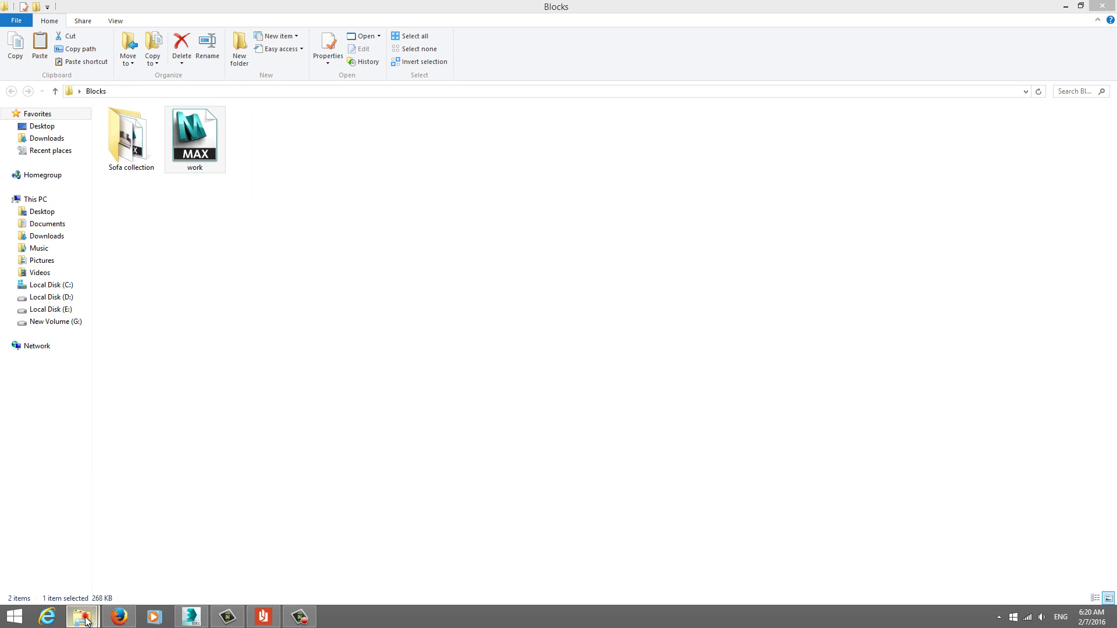
Step: Browse the palm previews in the Evermotion Archmodels Vol_85 RENDERS folder
click(82, 543)
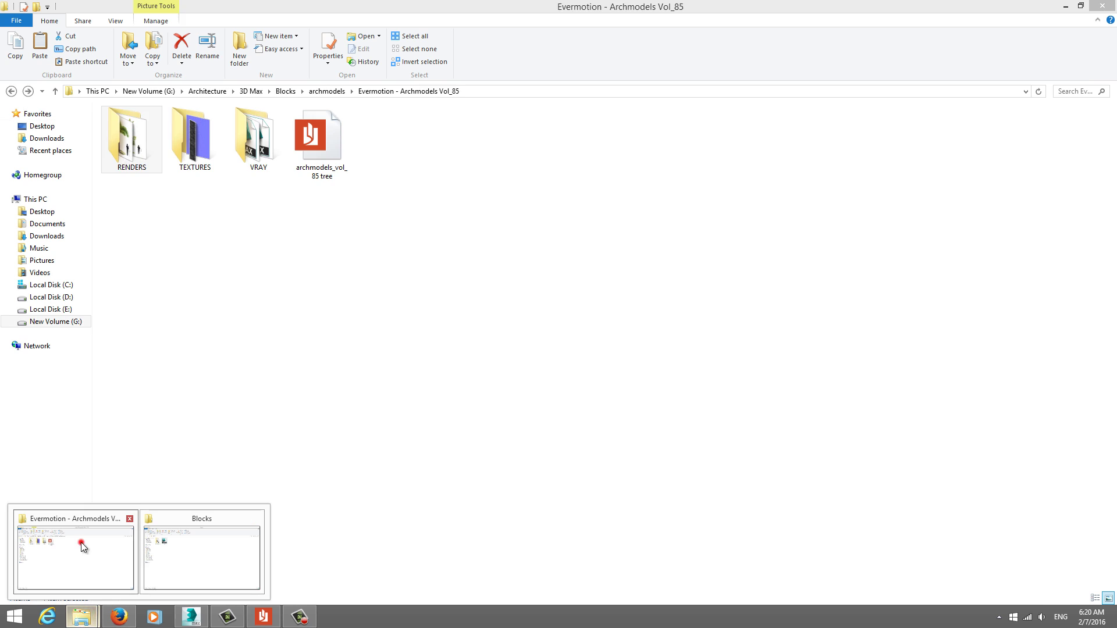
click(254, 187)
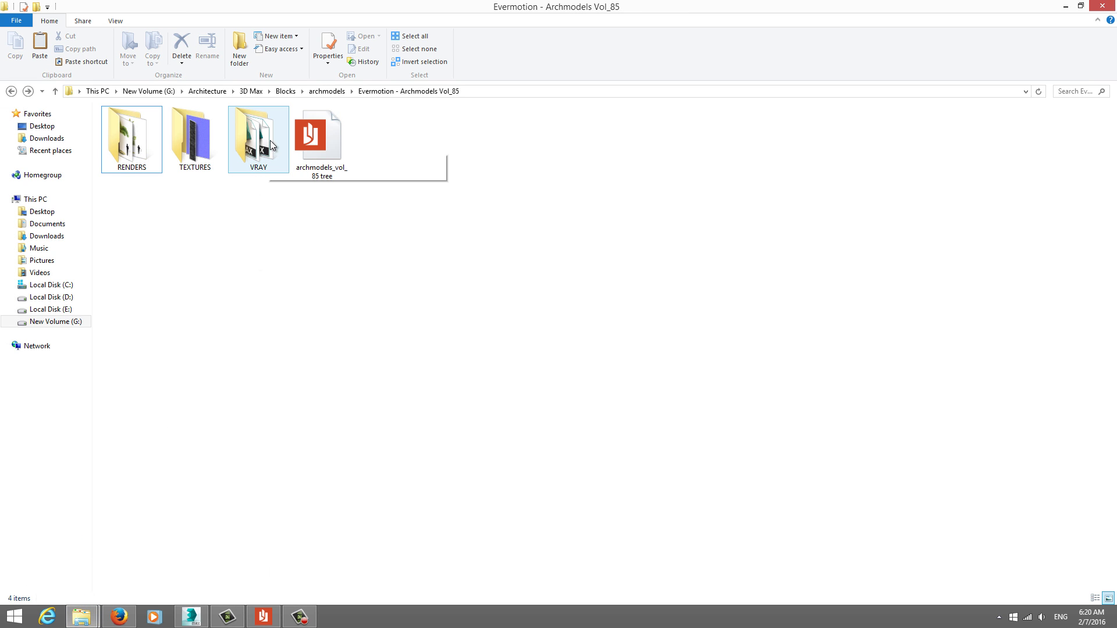
double_click(316, 145)
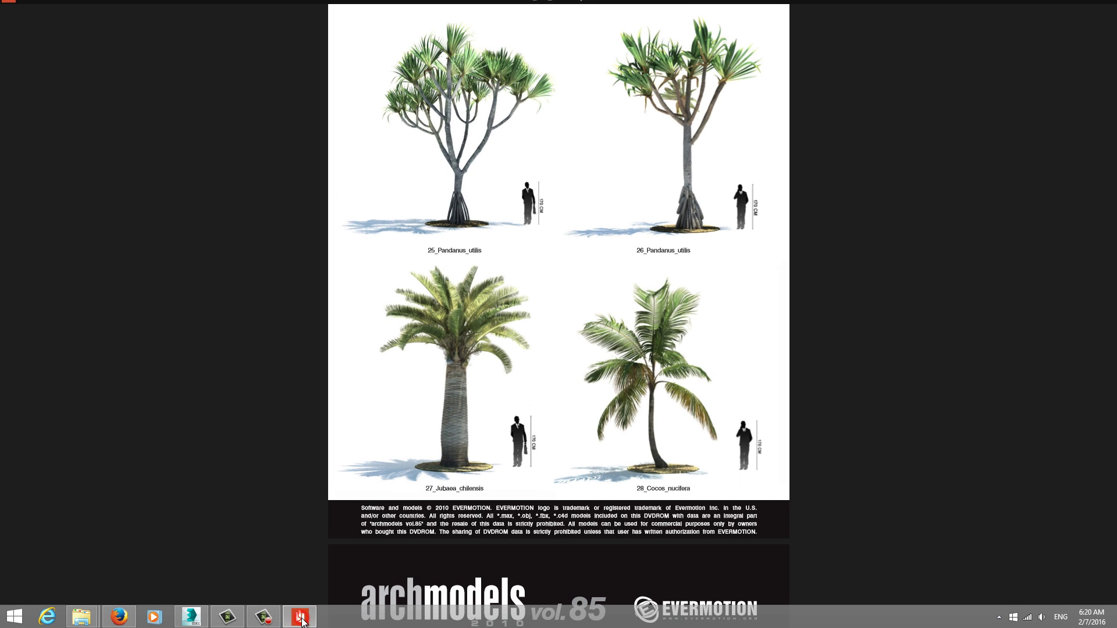
click(303, 618)
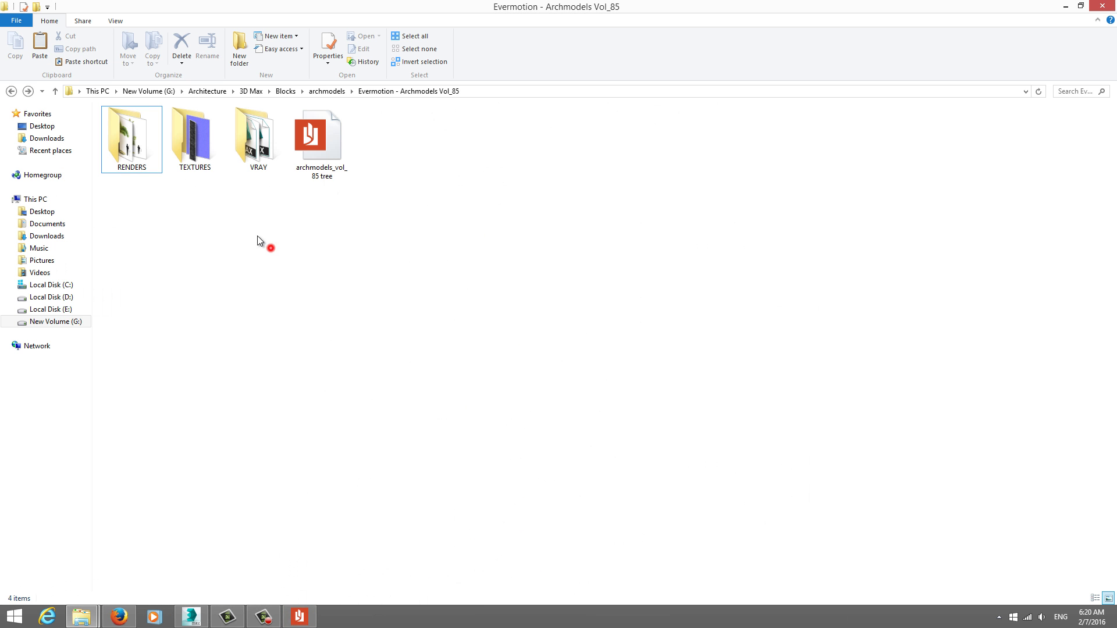
key(Right)
key(Return)
scroll(364, 288, down, 5)
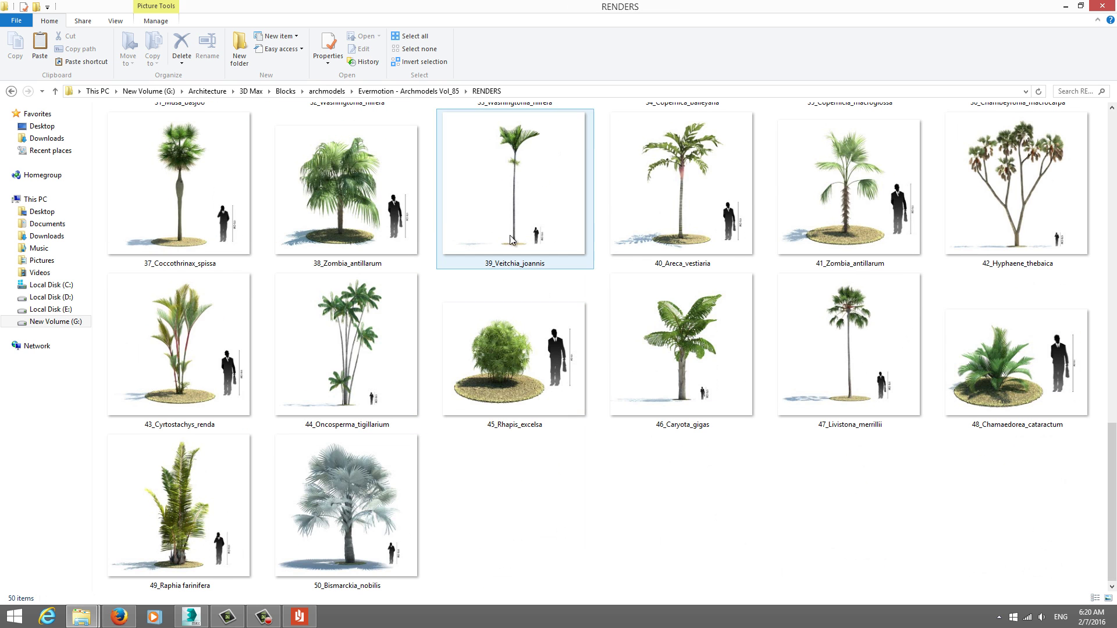
click(11, 91)
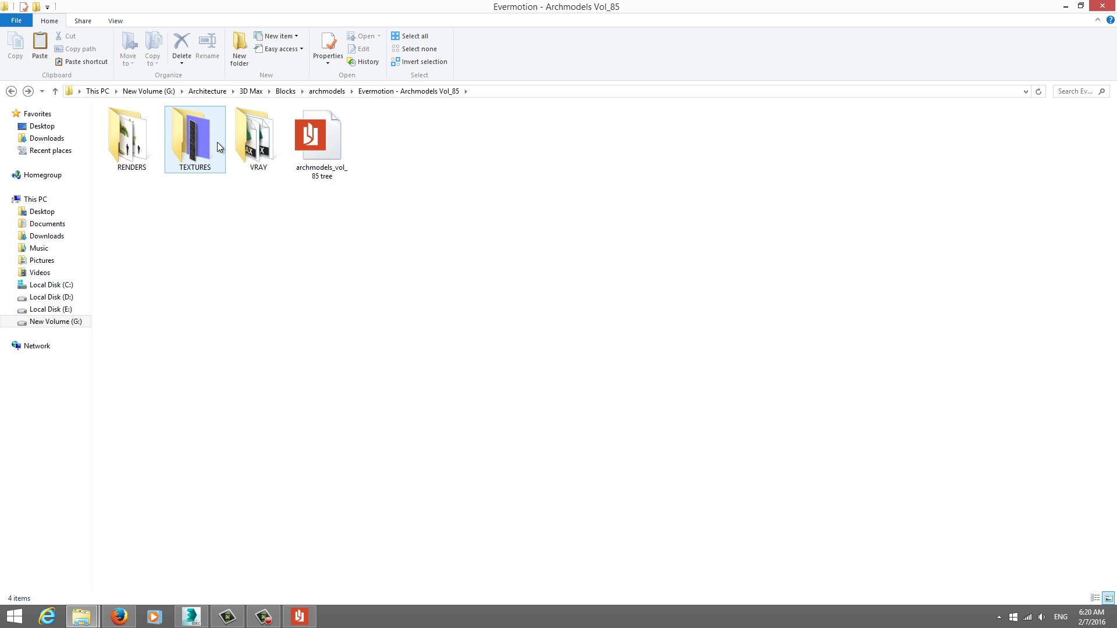
Step: Copy the 027_Vray model file from the VRAY folder
double_click(255, 146)
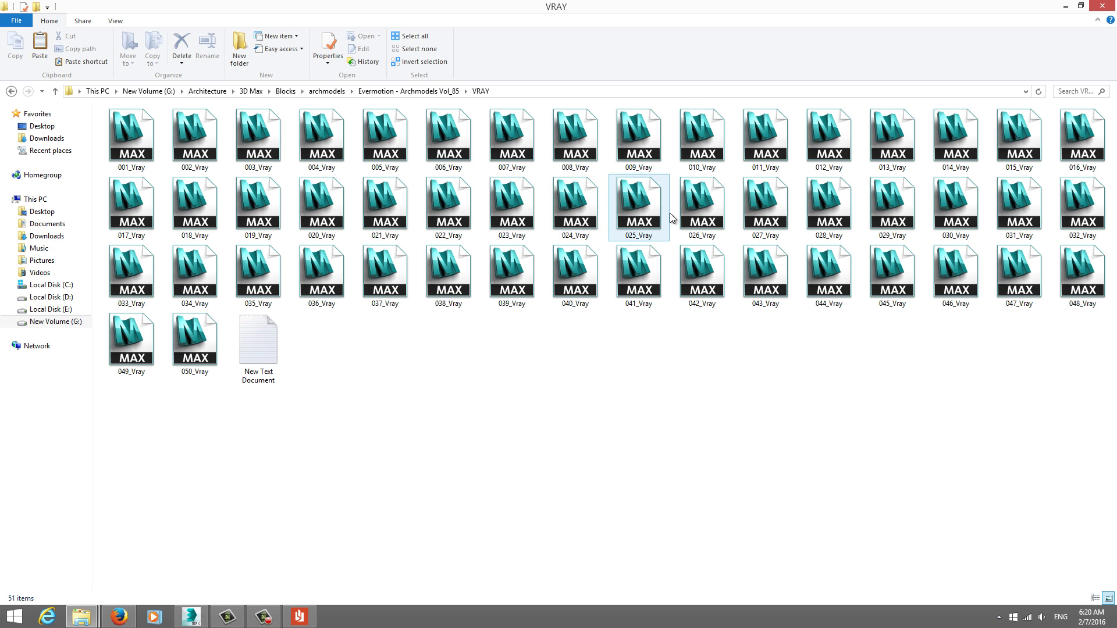
click(761, 217)
right_click(761, 217)
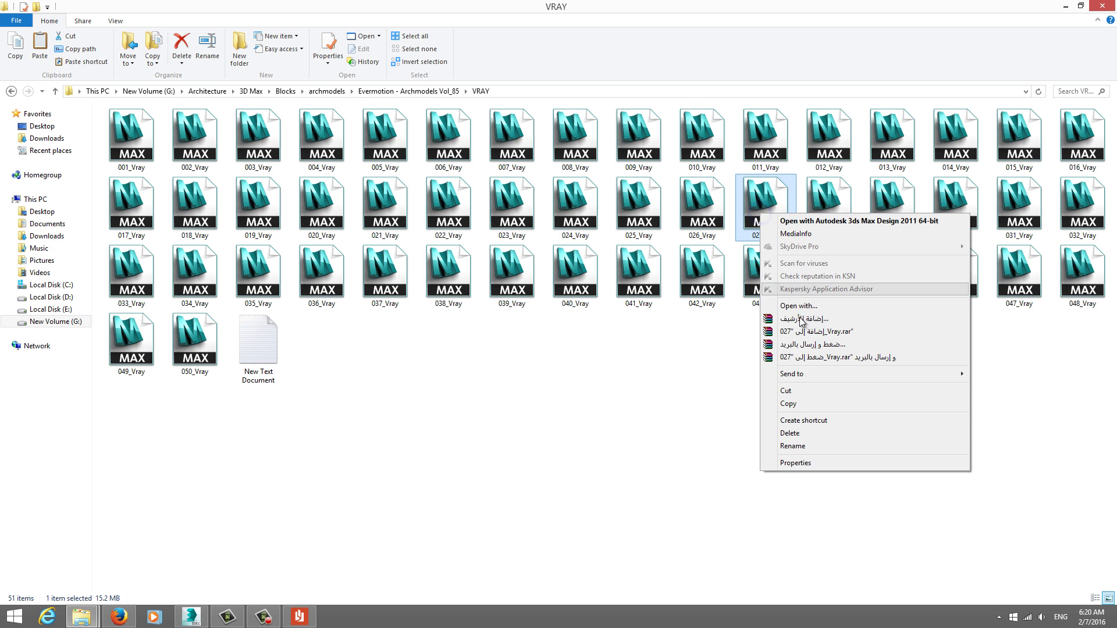
click(802, 403)
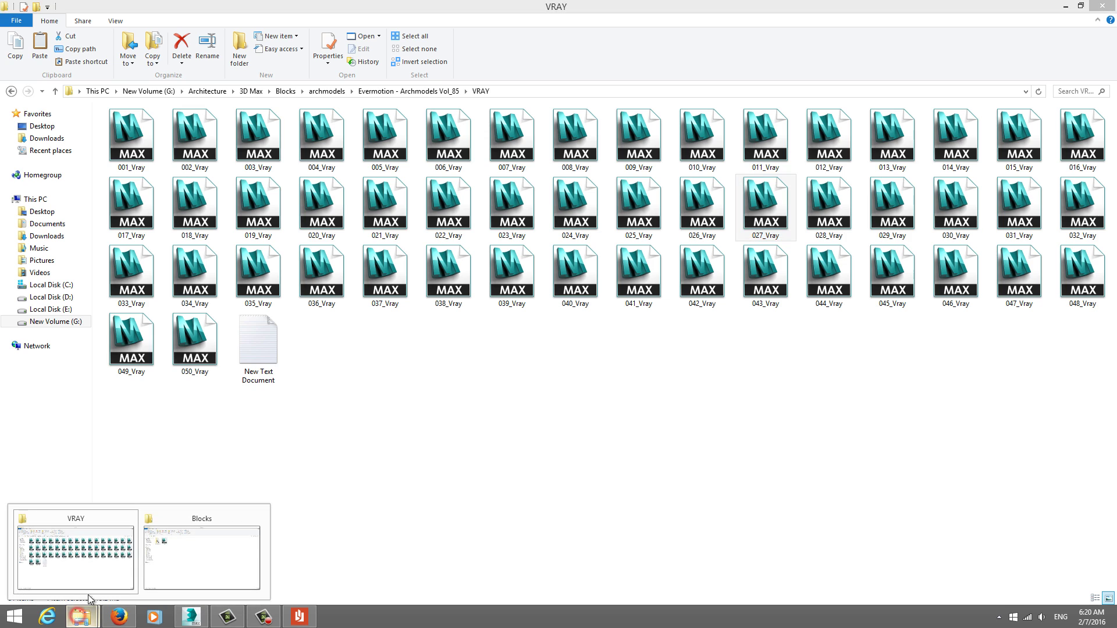
Step: Create a new folder named 'Palm Tree' inside Blocks
click(197, 553)
right_click(251, 226)
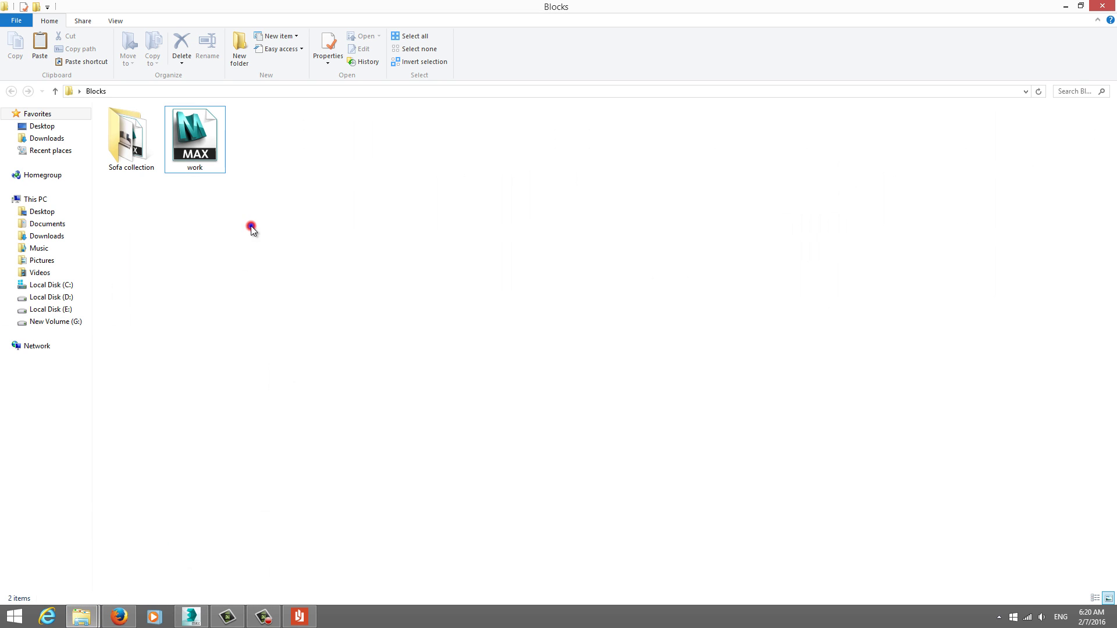
click(417, 366)
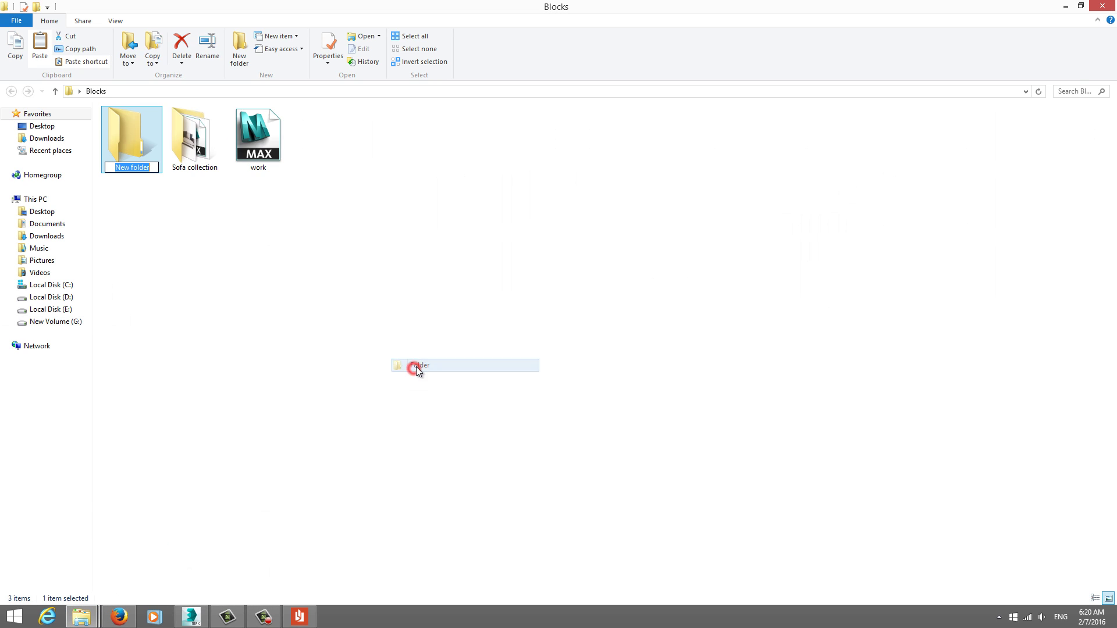
text(Palm T)
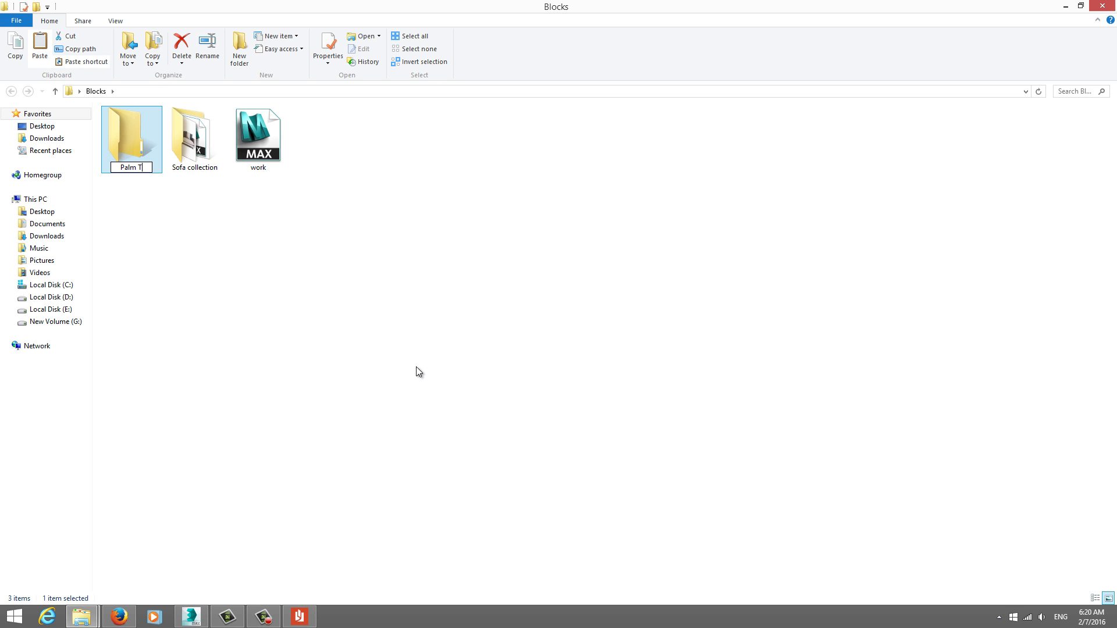
text(ree)
click(306, 269)
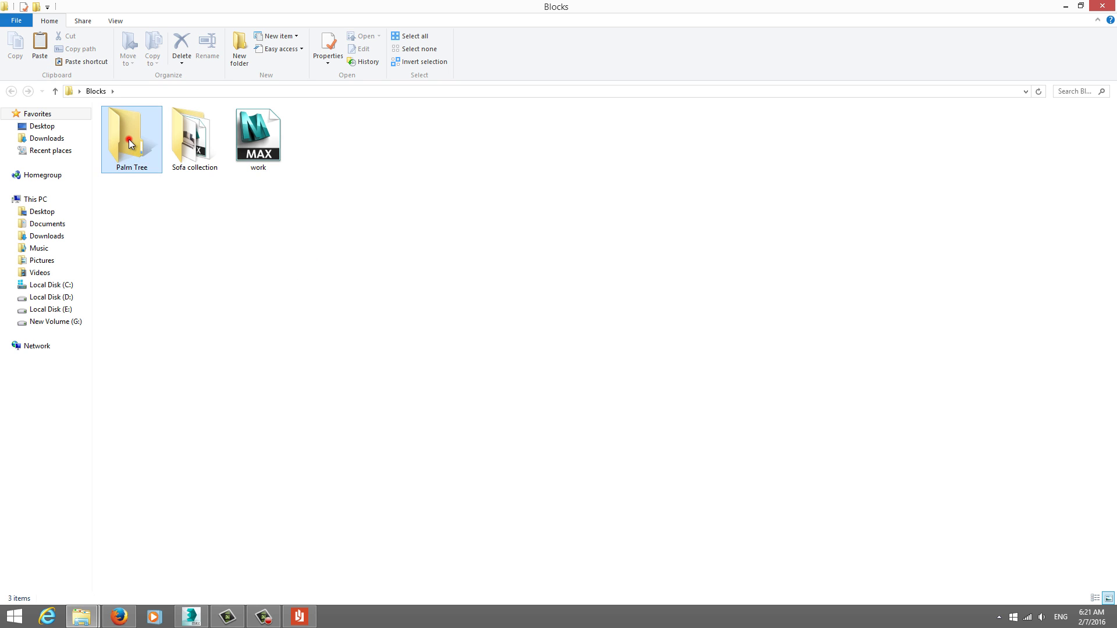
Step: Paste 027_Vray into Palm Tree and drag it over to 3ds Max
double_click(128, 138)
right_click(197, 173)
click(230, 253)
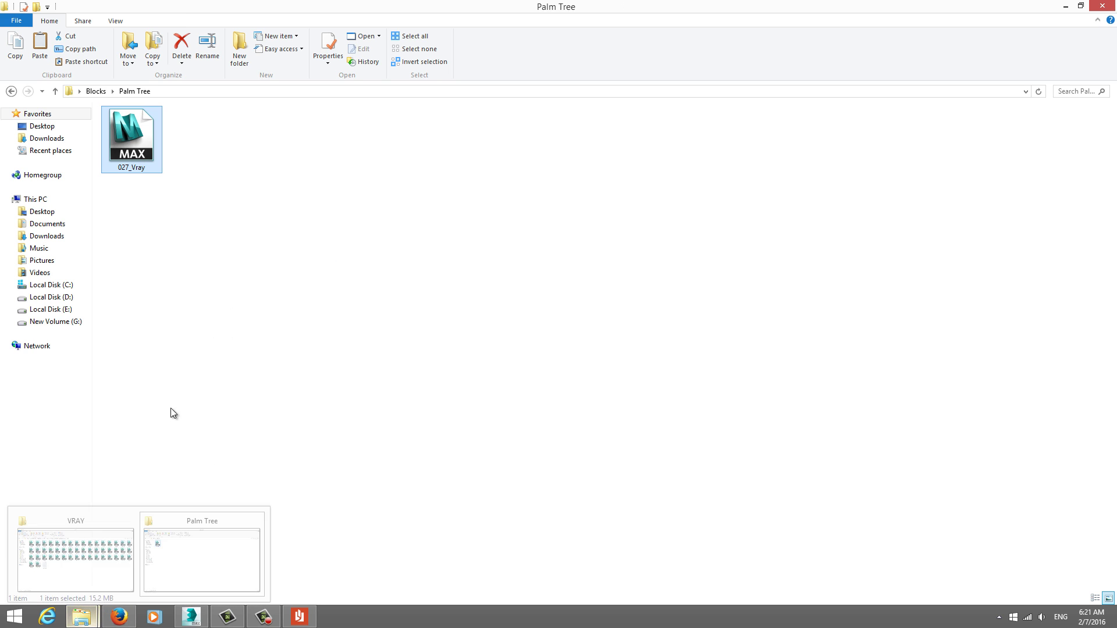
click(194, 267)
drag(147, 158, 305, 531)
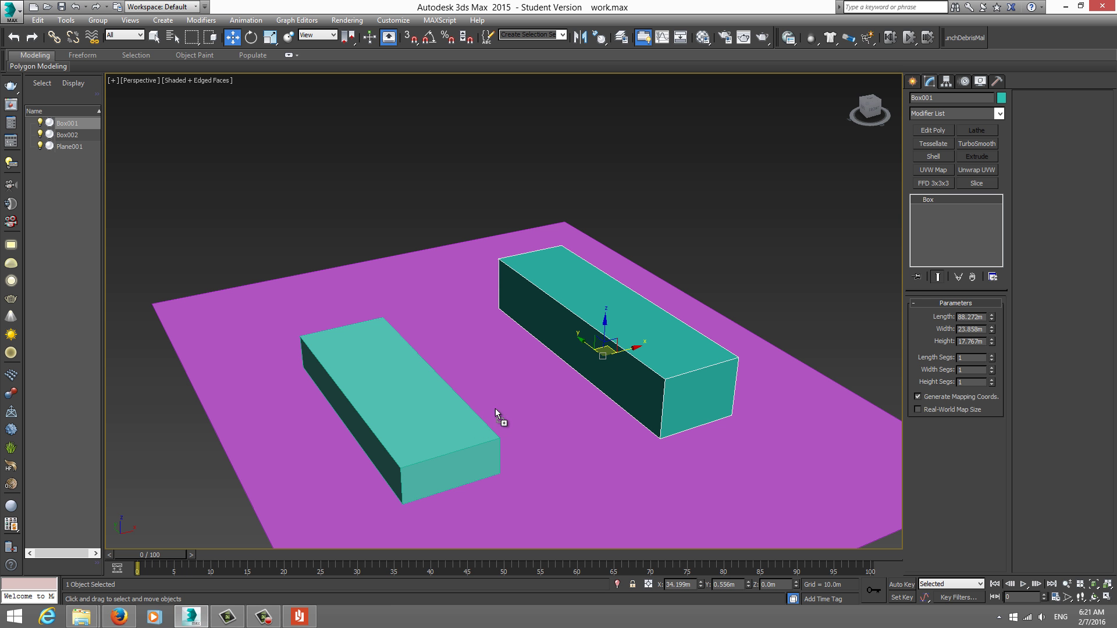
Step: Merge the 027_Vray palm between the boxes and isolate it
drag(495, 408, 523, 392)
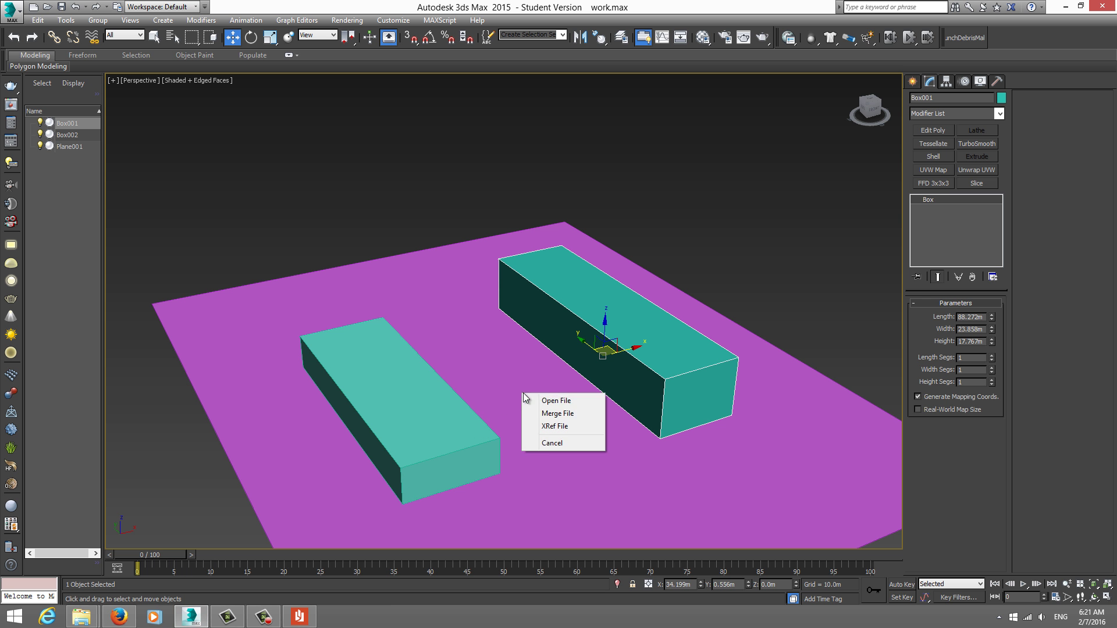
click(546, 417)
click(446, 329)
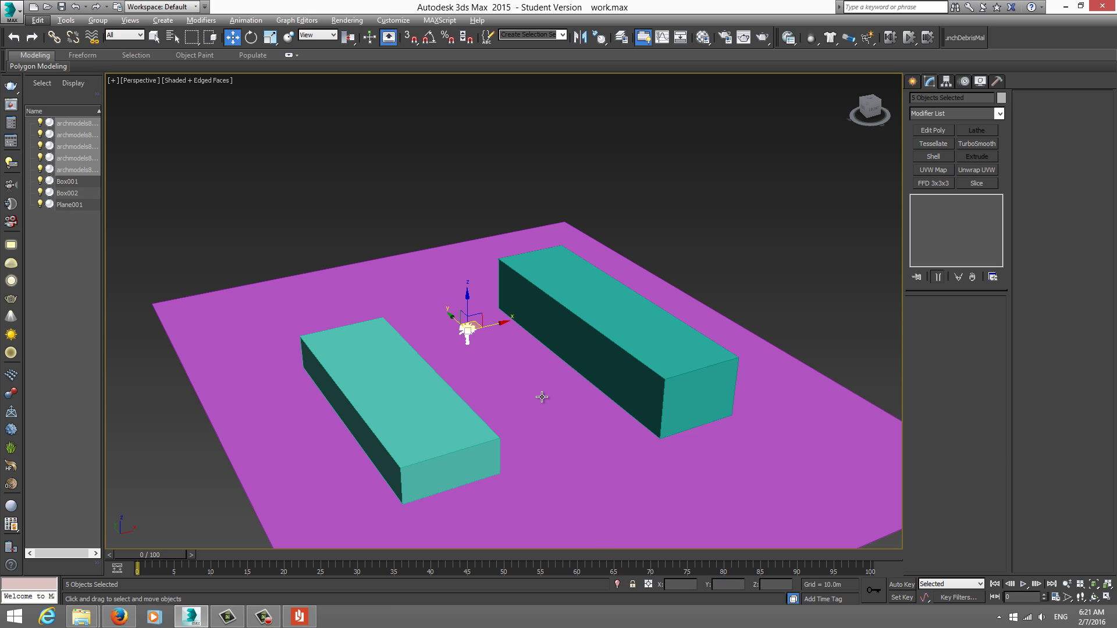
key(alt+q)
click(564, 397)
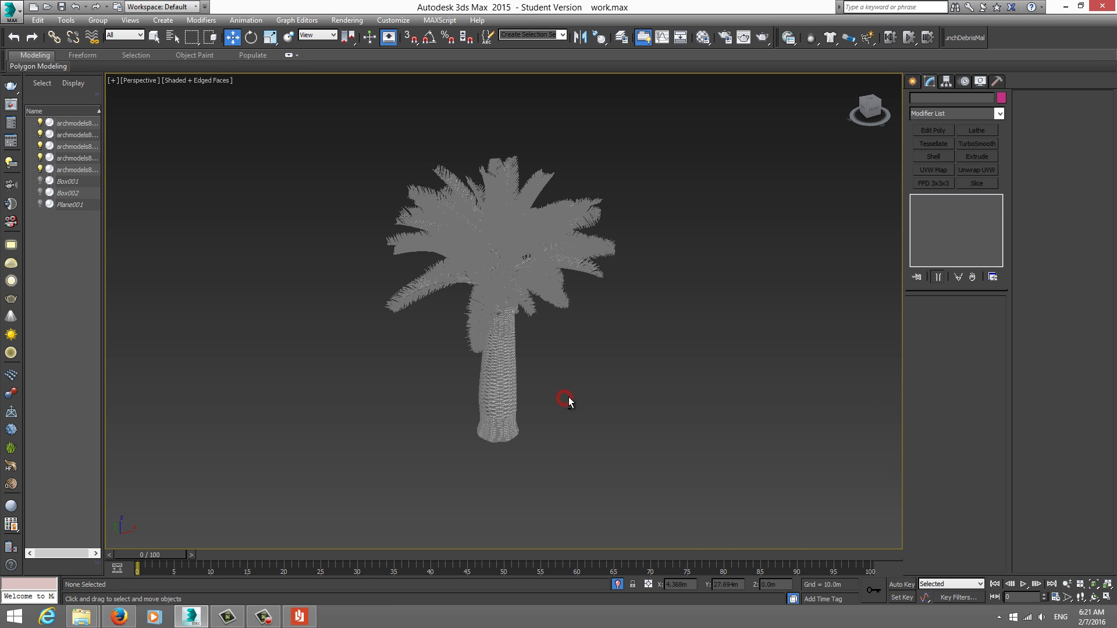
key(F4)
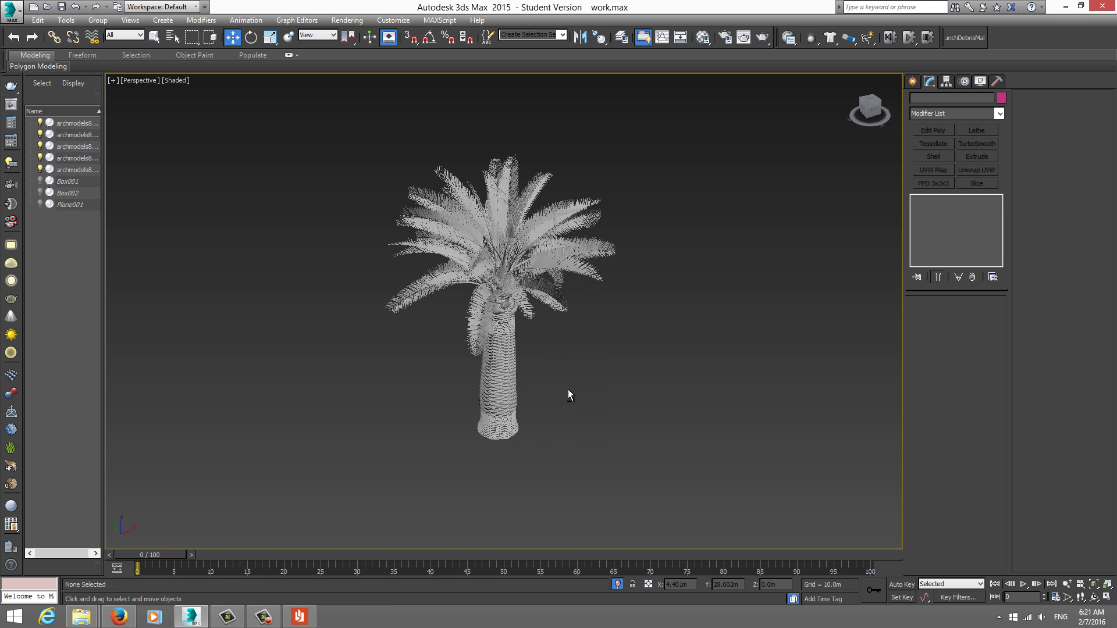
click(478, 254)
Step: Pick the palm's archmodels85_027_02 material into the Material Editor, then delete the palm
click(702, 37)
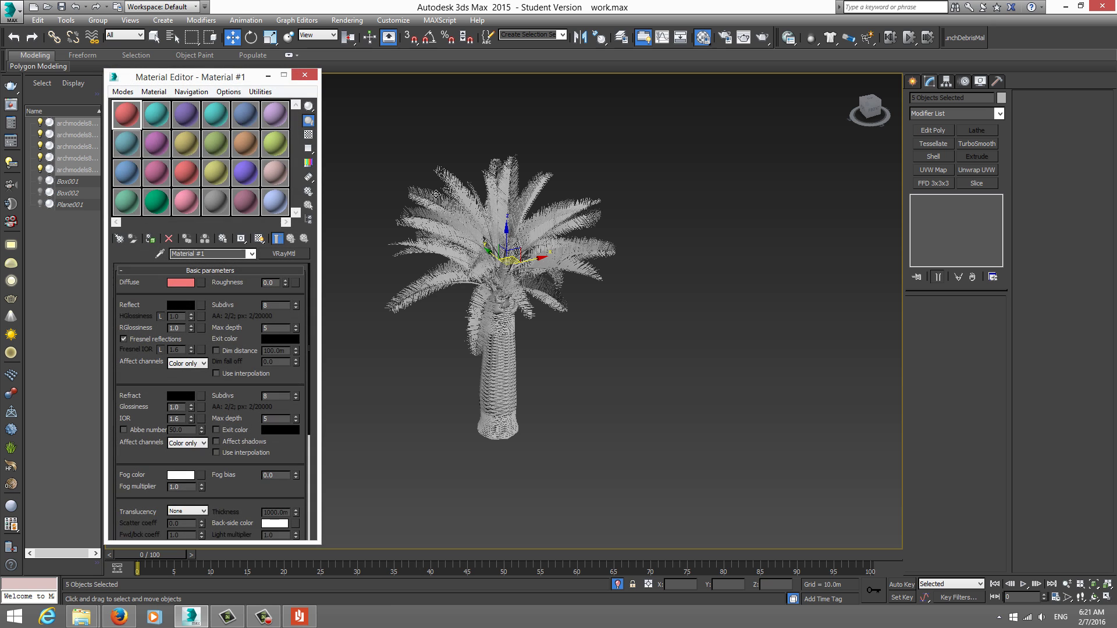
click(160, 254)
click(441, 222)
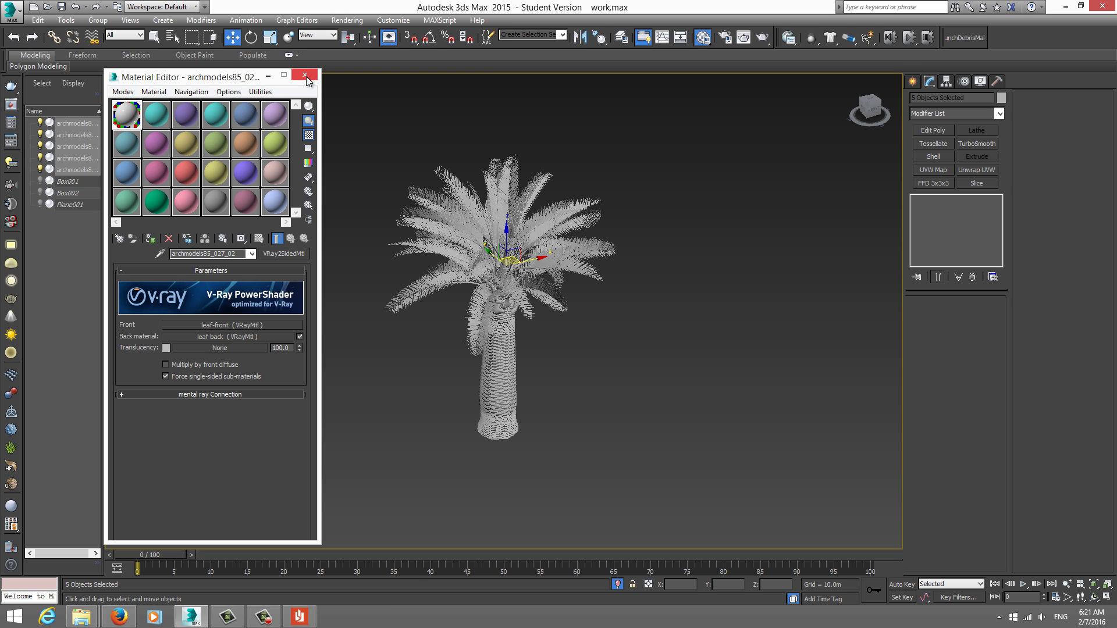
click(307, 80)
scroll(490, 257, down, 5)
key(Delete)
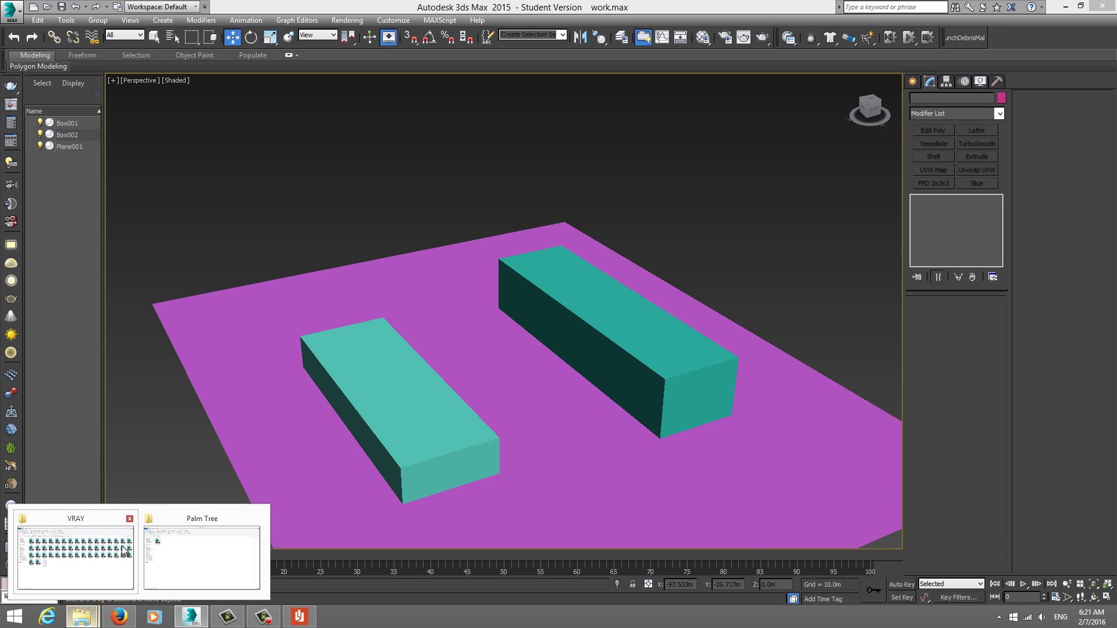
Step: Copy the AM85_027_color and AM85_027_nrm textures from the TEXTURES folder
click(109, 582)
click(11, 93)
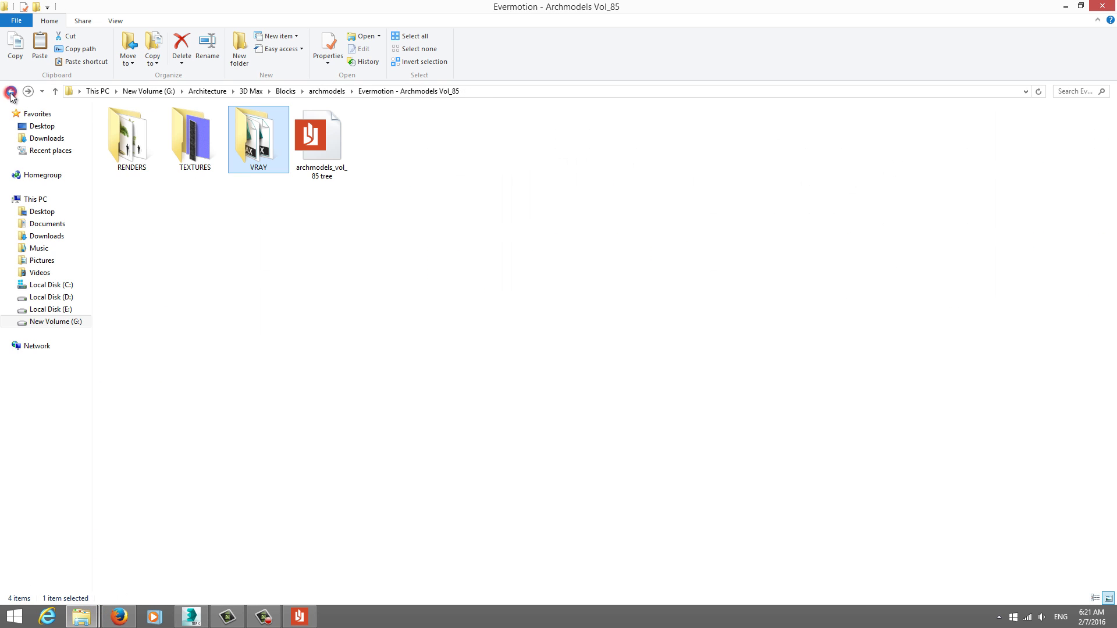
click(214, 141)
double_click(215, 141)
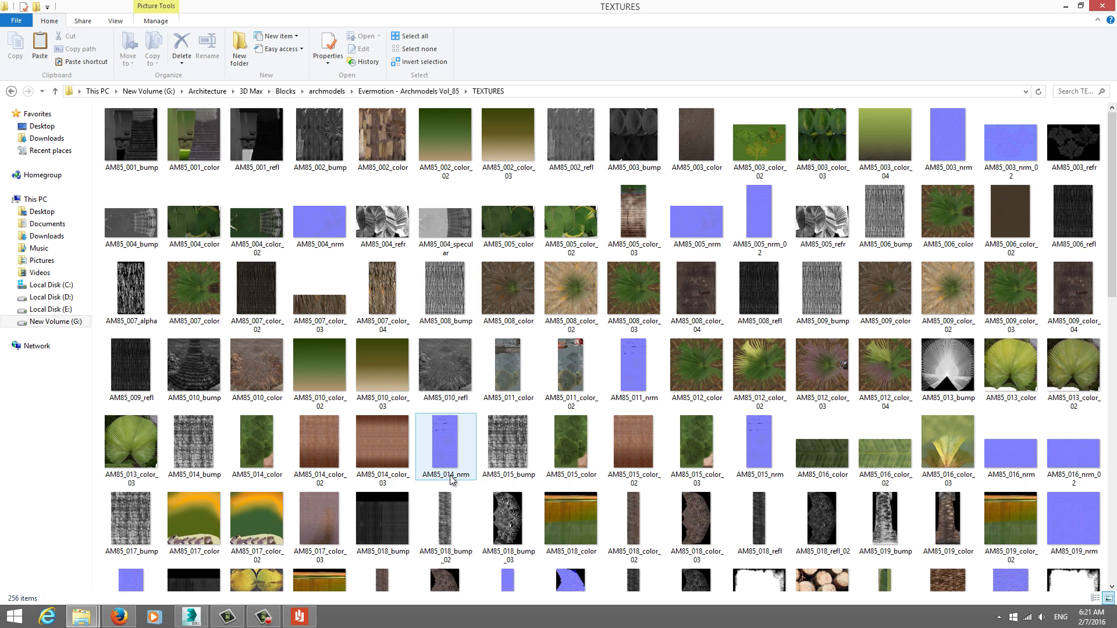
scroll(455, 475, down, 3)
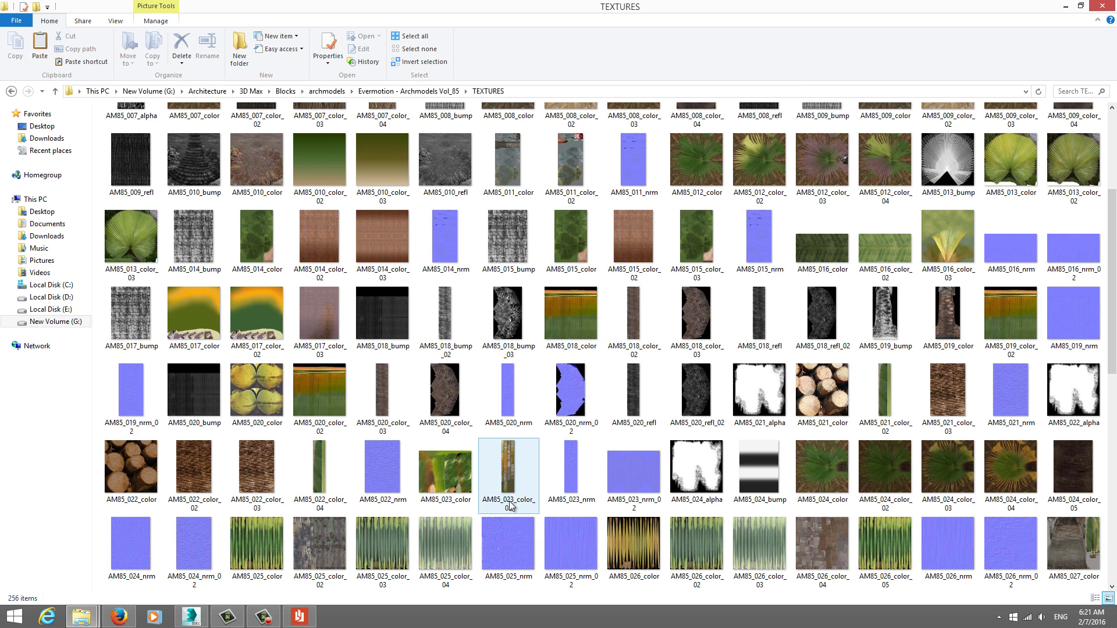
scroll(511, 506, down, 3)
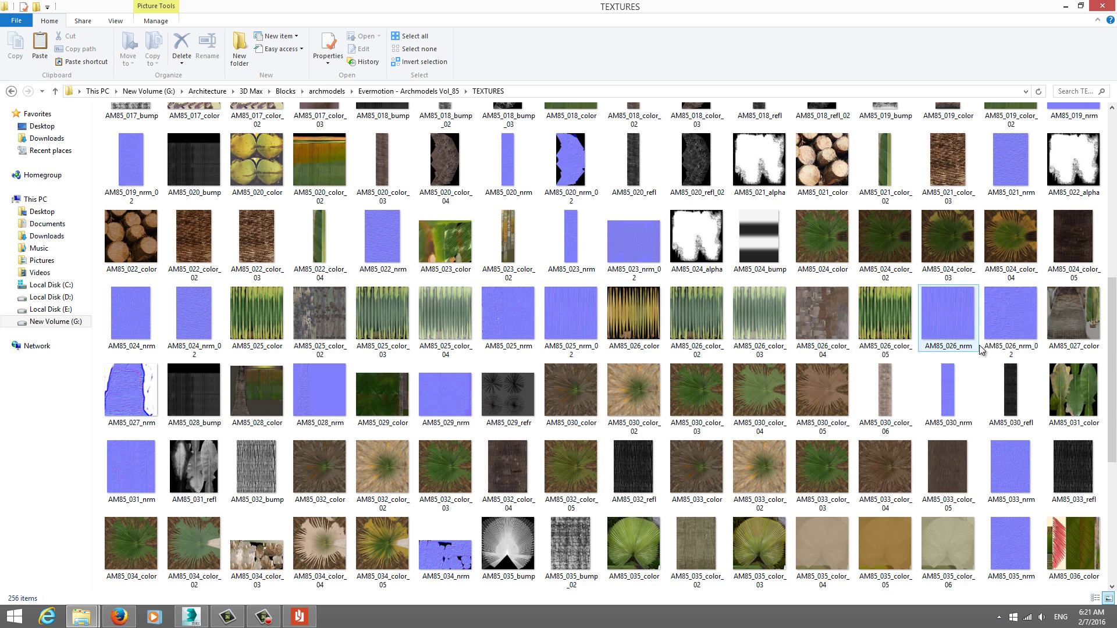
click(1069, 350)
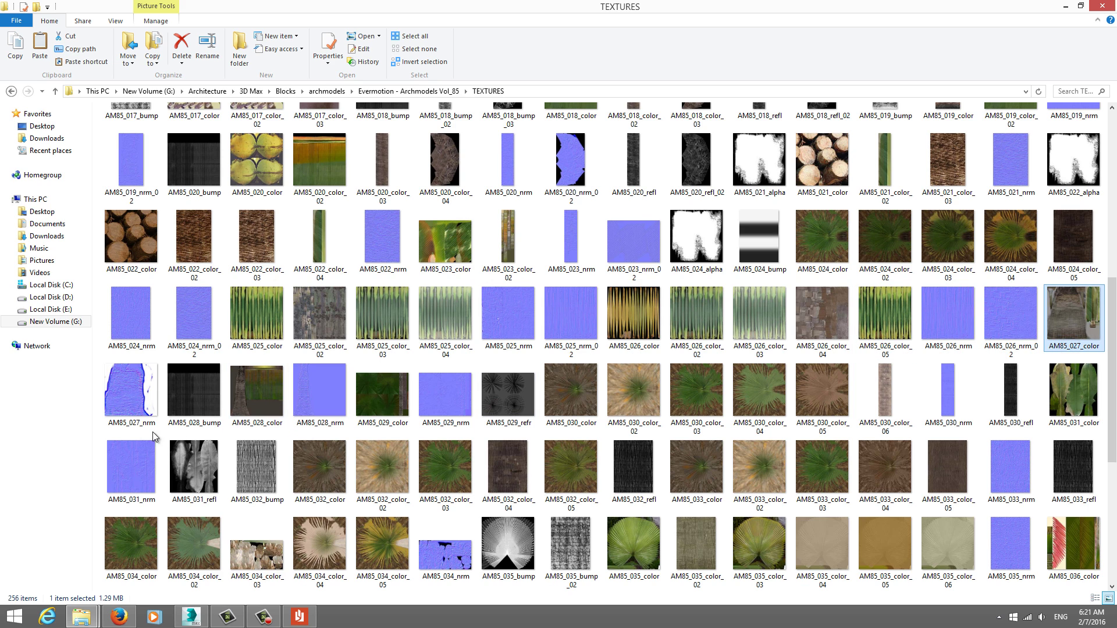
ctrl+click(131, 405)
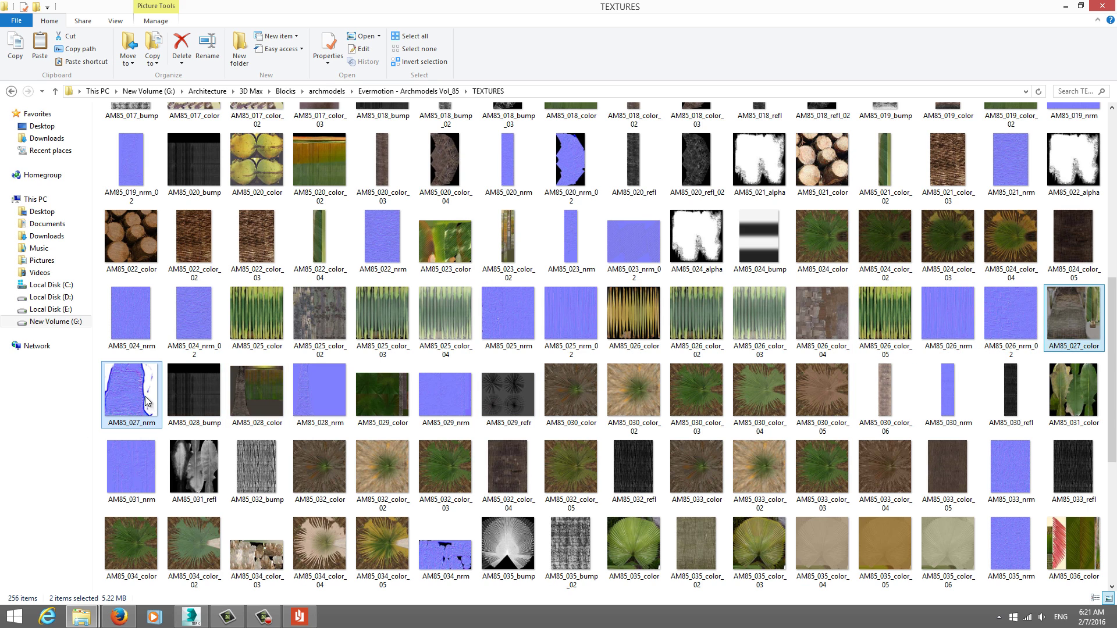
mouse_move(139, 393)
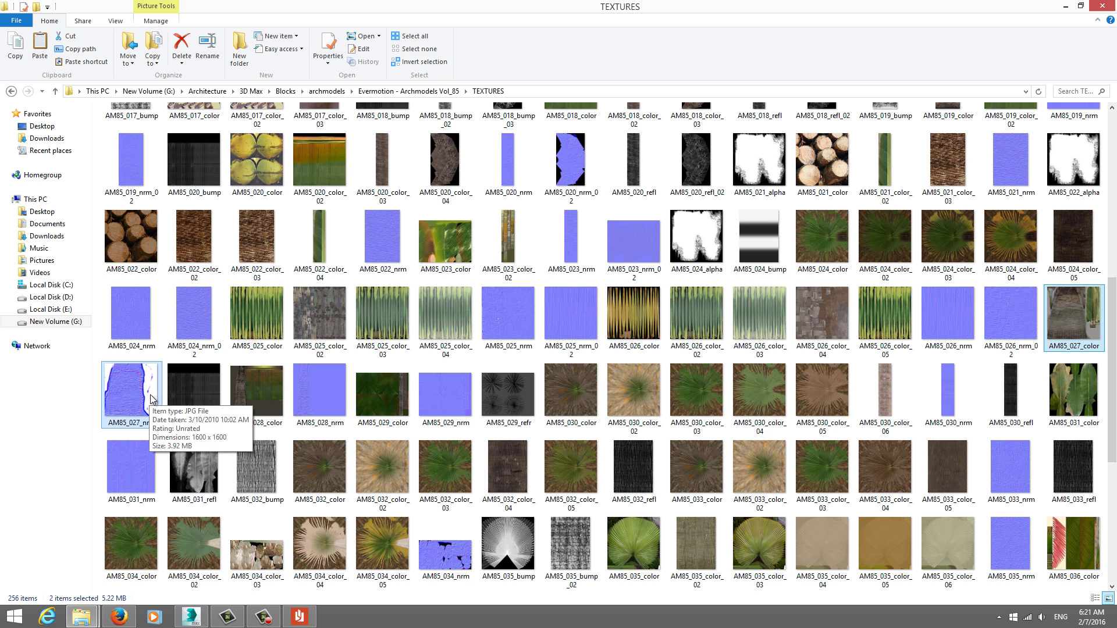
right_click(152, 400)
click(189, 320)
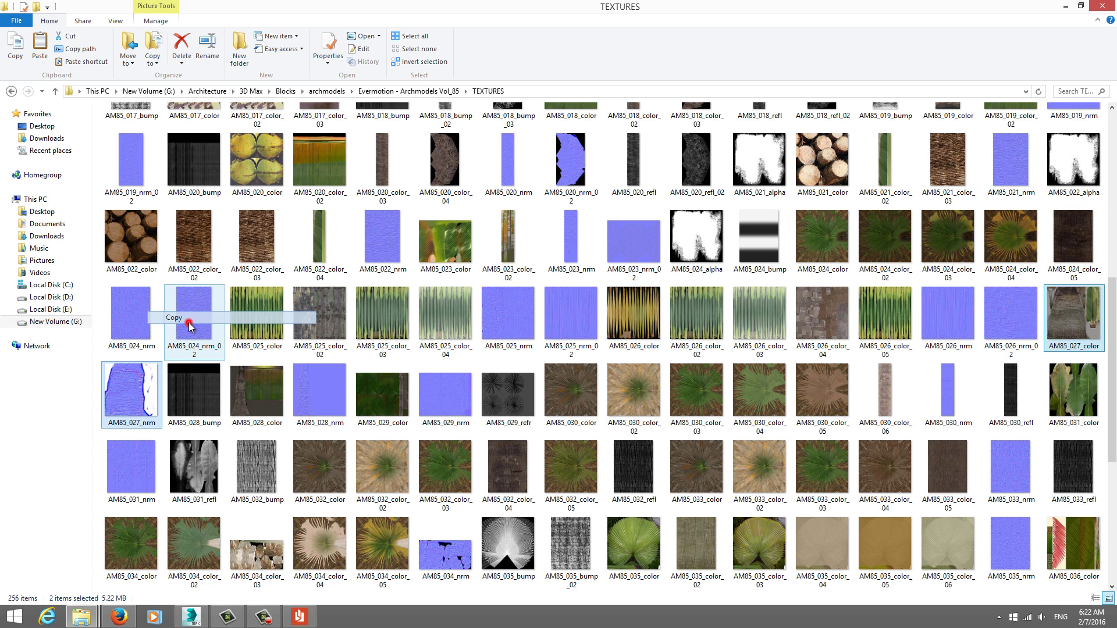
Step: Paste both textures into Palm Tree, then drag 027_Vray over to 3ds Max
click(182, 557)
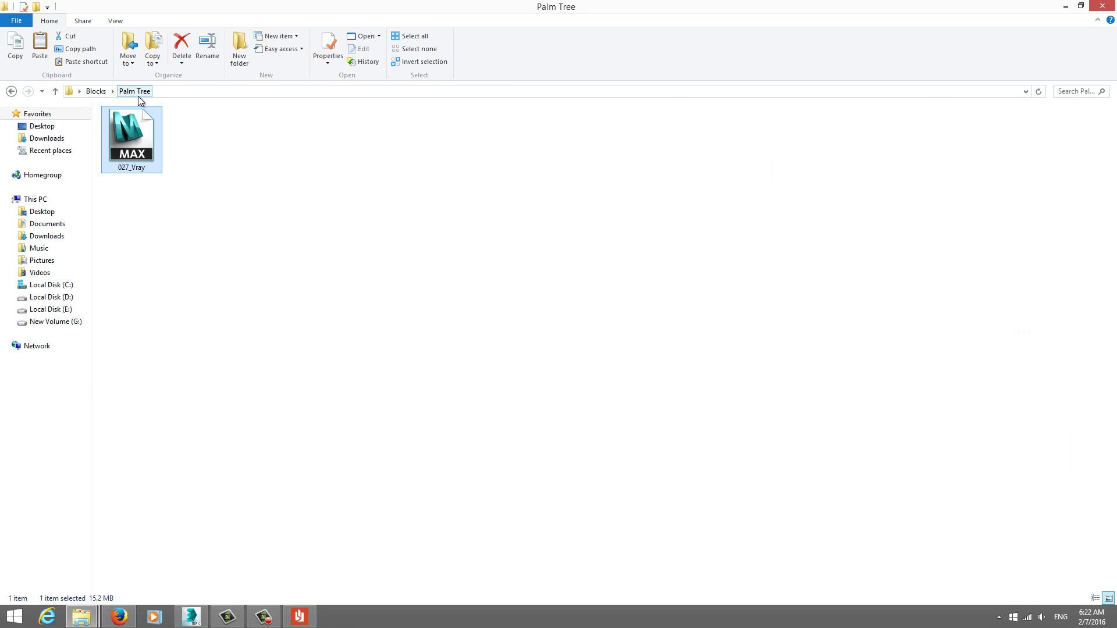
right_click(190, 139)
click(232, 220)
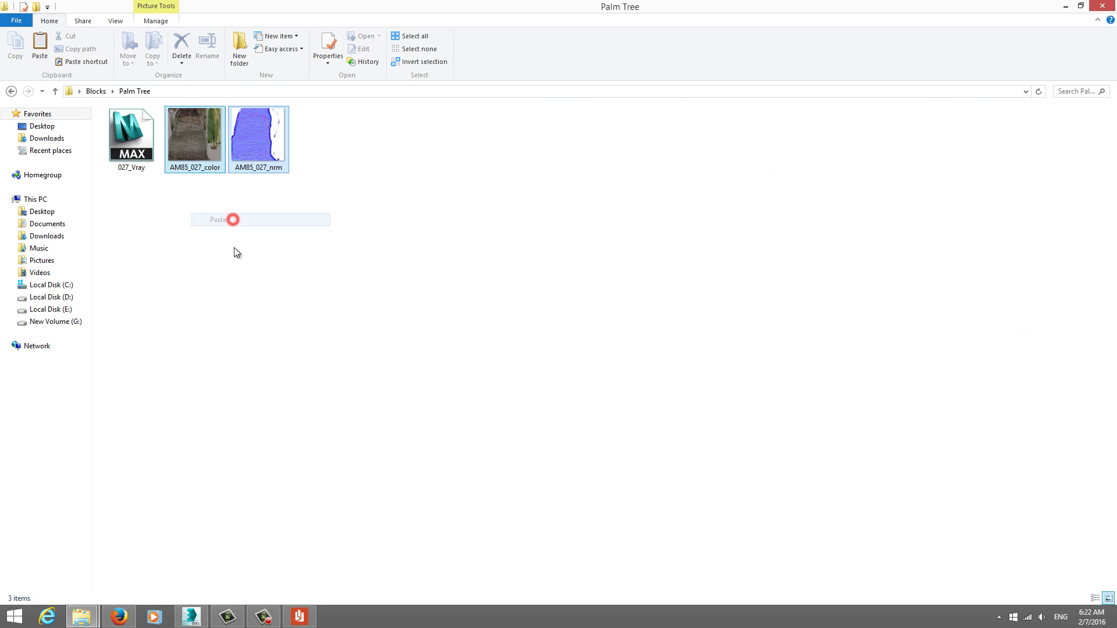
click(240, 298)
click(136, 158)
mouse_move(135, 159)
mouse_down()
mouse_move(194, 621)
mouse_move(402, 459)
mouse_up()
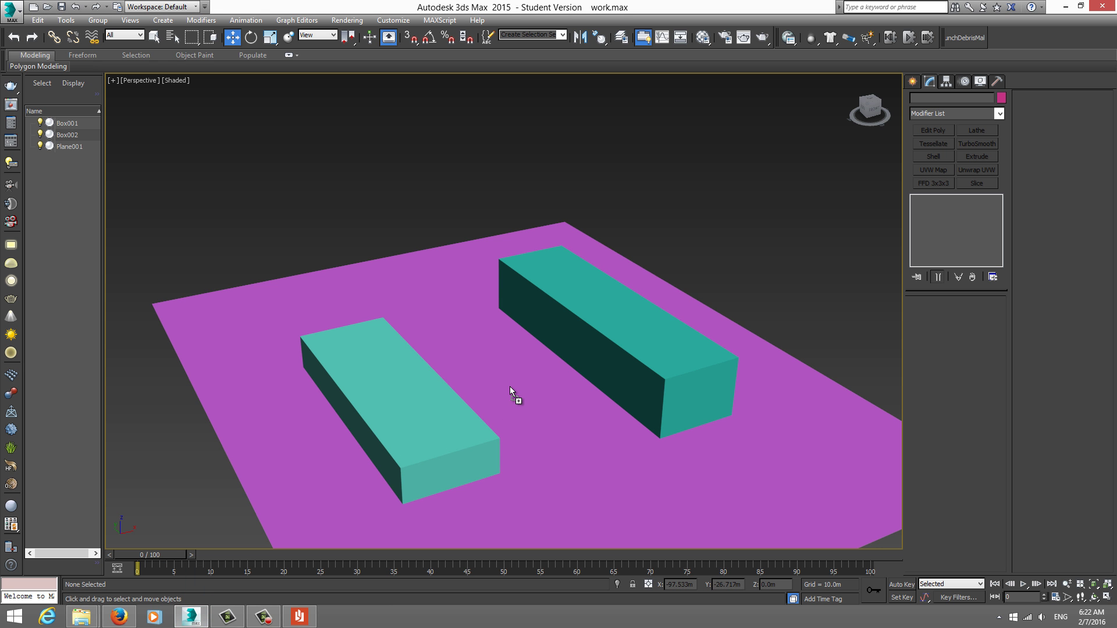
Step: Merge 027_Vray between the two boxes, isolate it, and toggle Edged Faces
drag(510, 388, 510, 387)
click(536, 408)
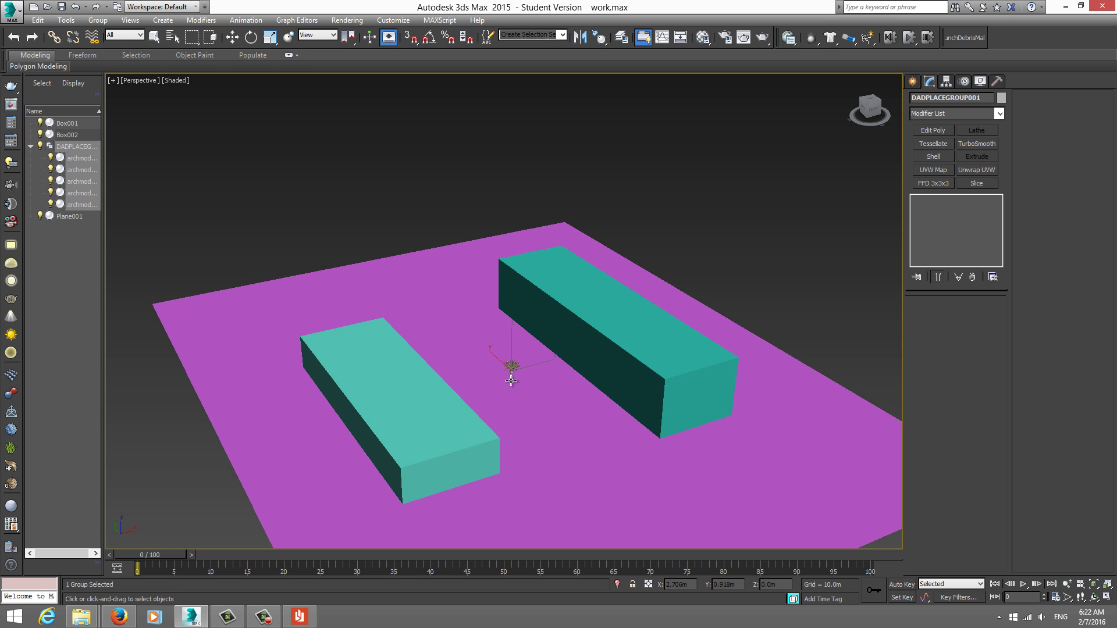
click(512, 382)
key(alt+q)
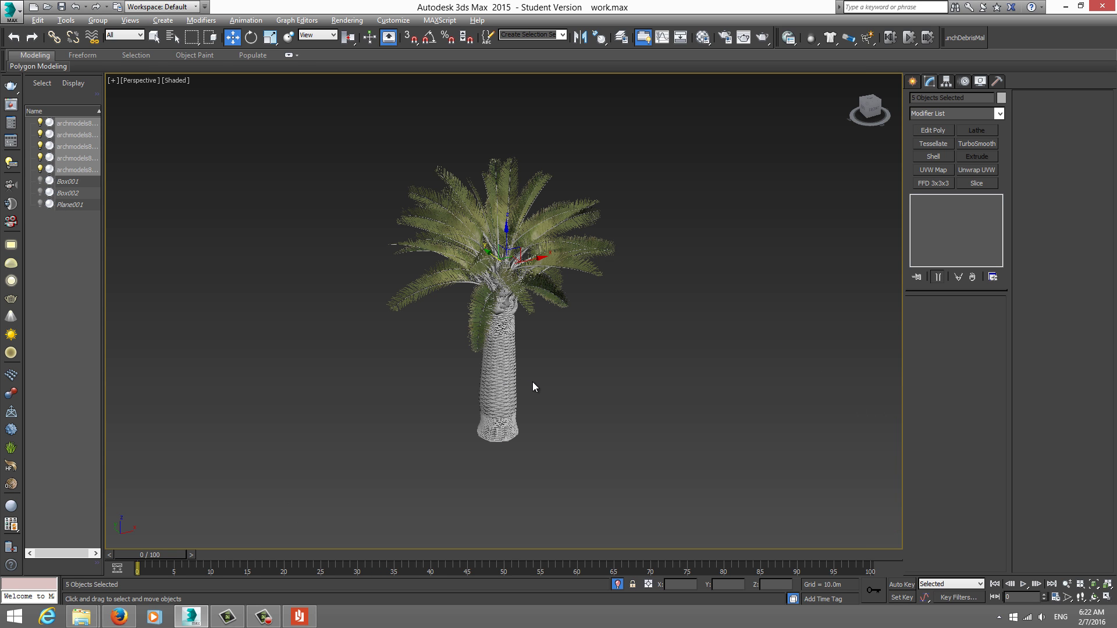
click(556, 407)
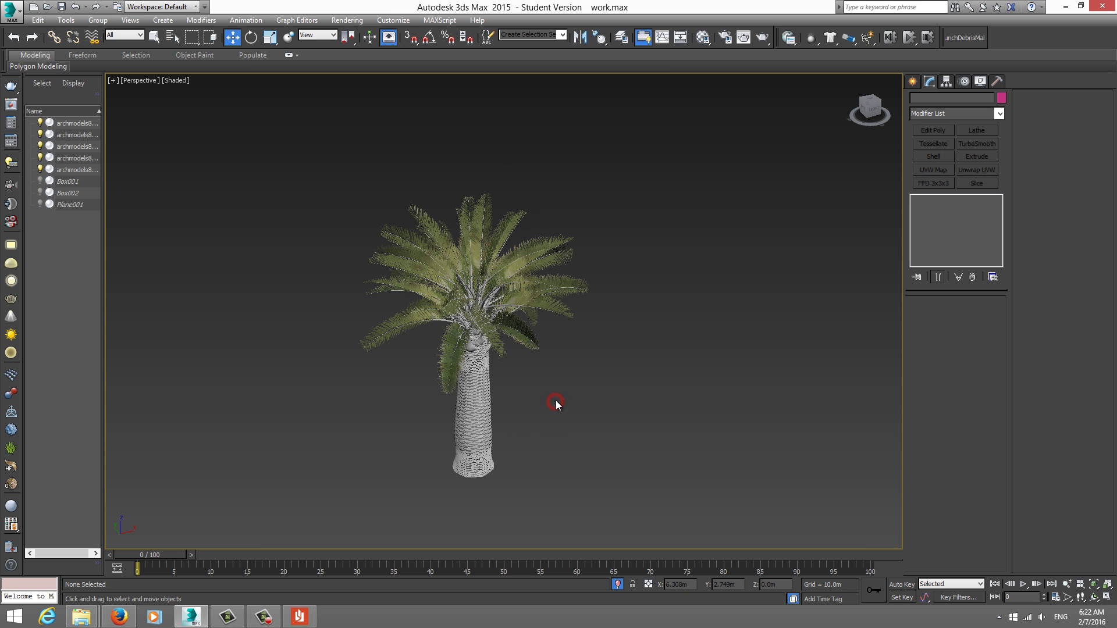
key(F4)
click(553, 394)
Step: Select all five palm objects and hide the edged-face overlay
key(ctrl+a)
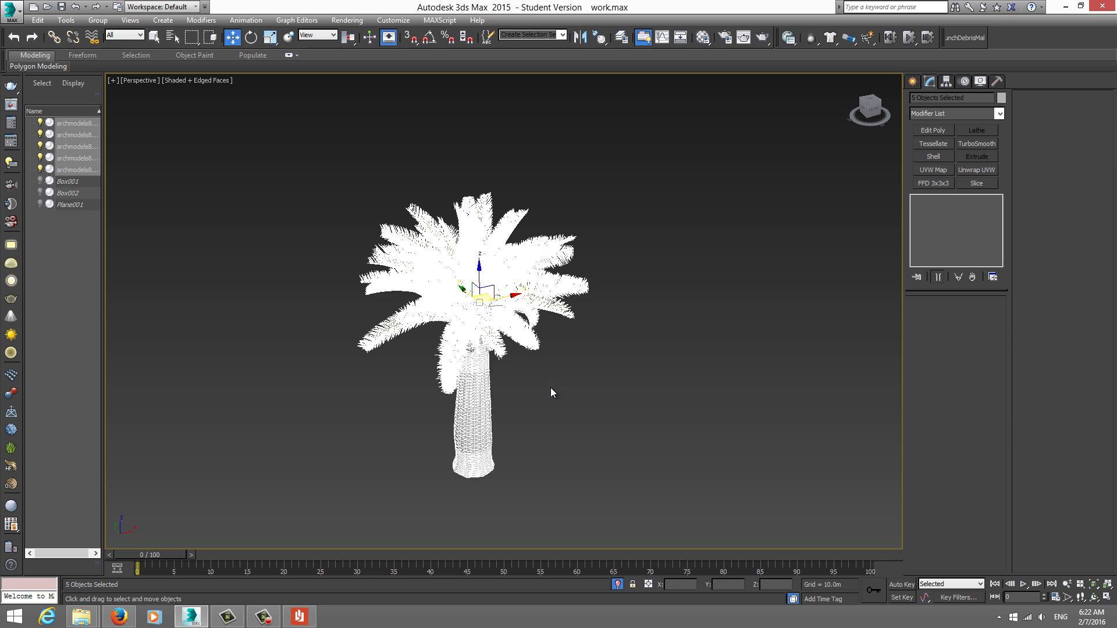
scroll(553, 394, down, 4)
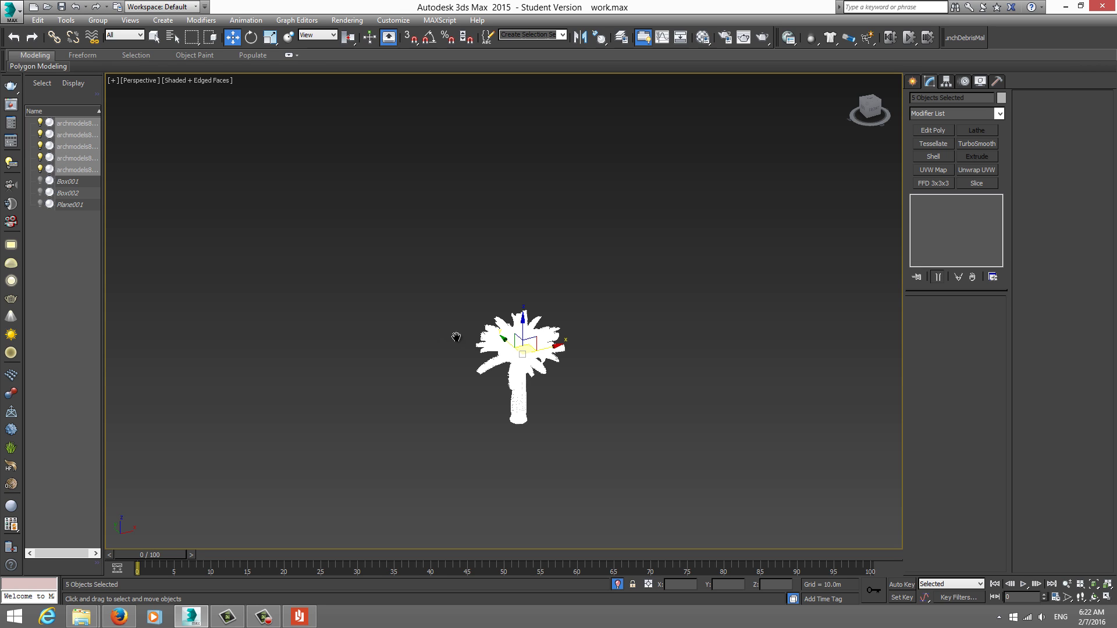
middle_drag(456, 336, 399, 349)
scroll(466, 417, up, 3)
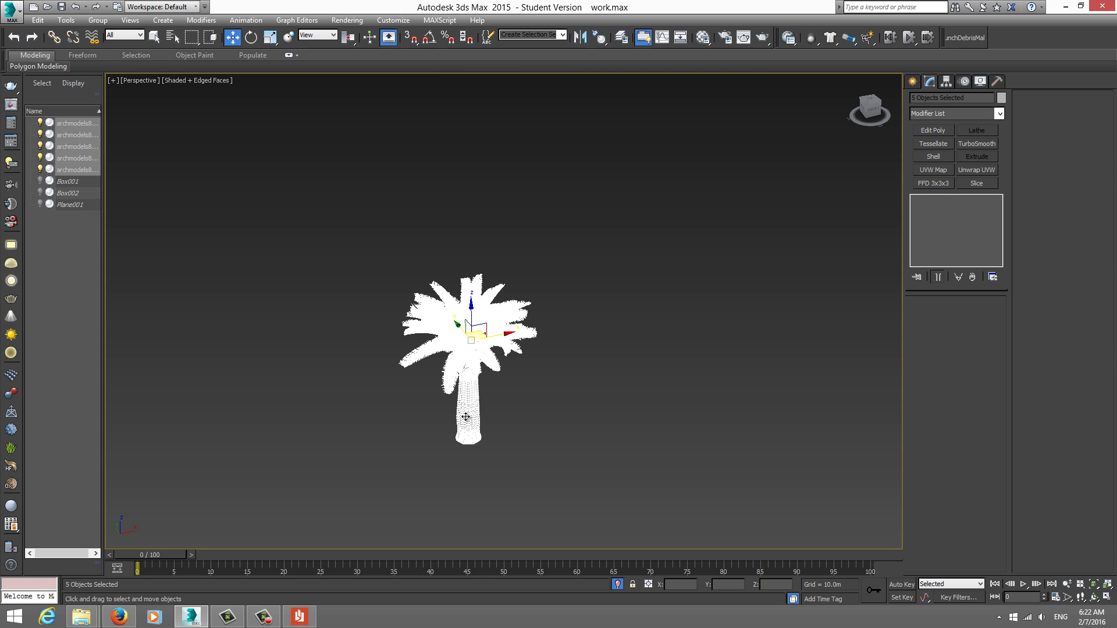
click(504, 472)
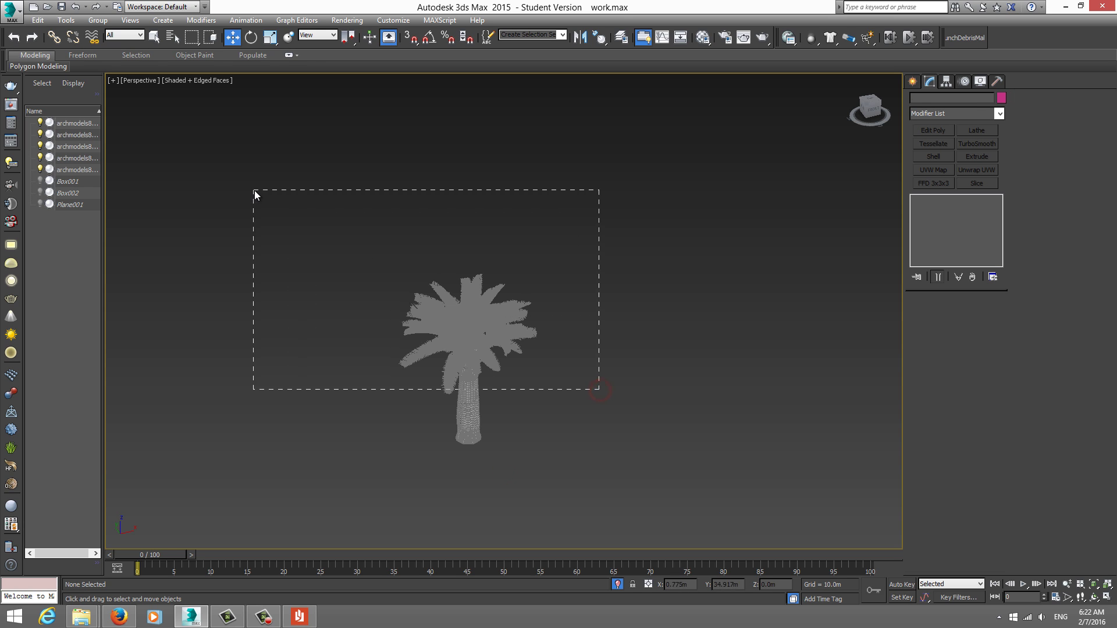
drag(364, 255, 254, 190)
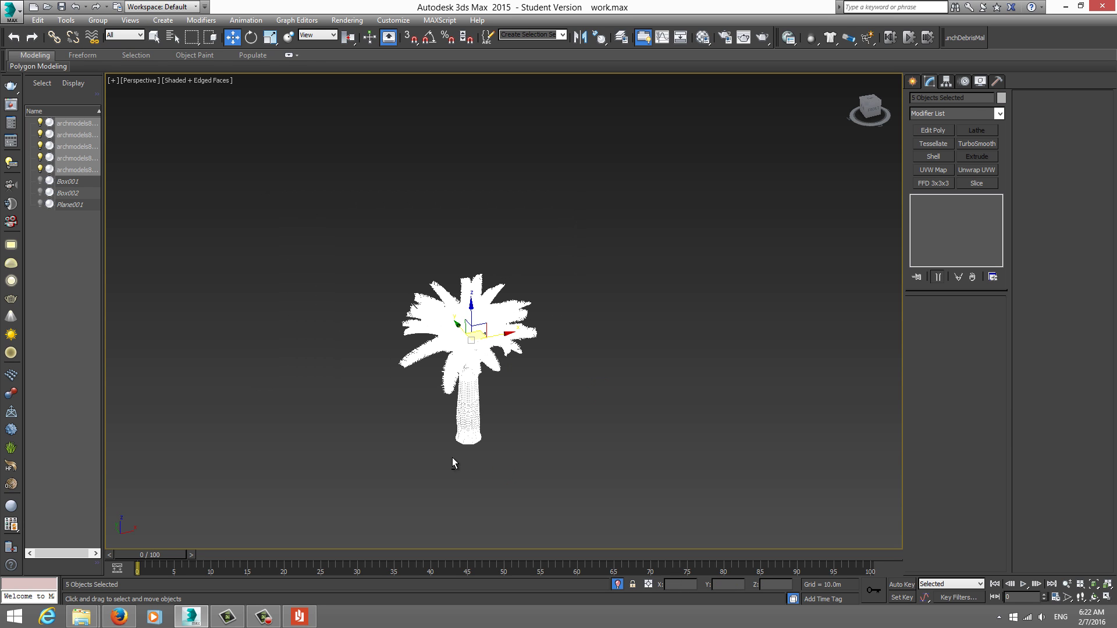
alt+middle_drag(460, 454, 524, 393)
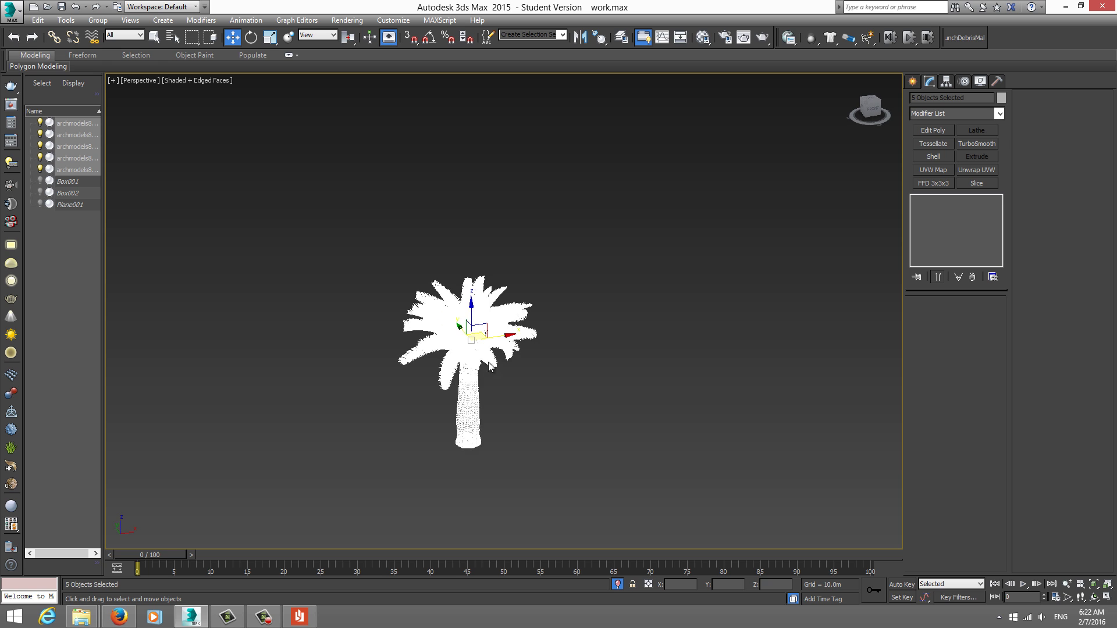
scroll(489, 365, up, 5)
alt+click(469, 371)
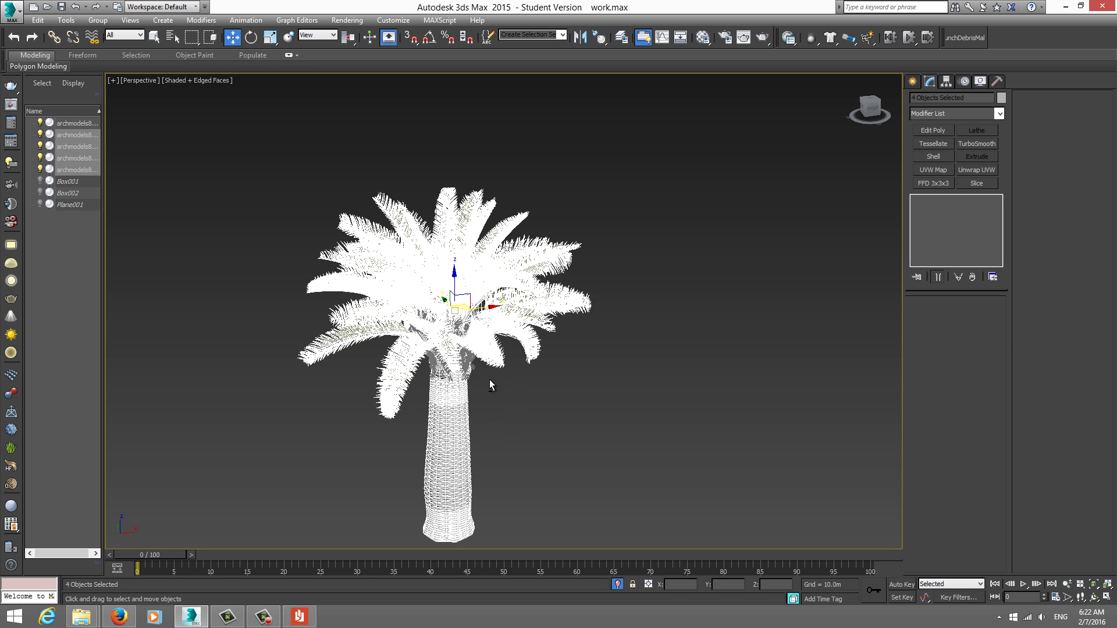
alt+middle_drag(491, 386, 506, 402)
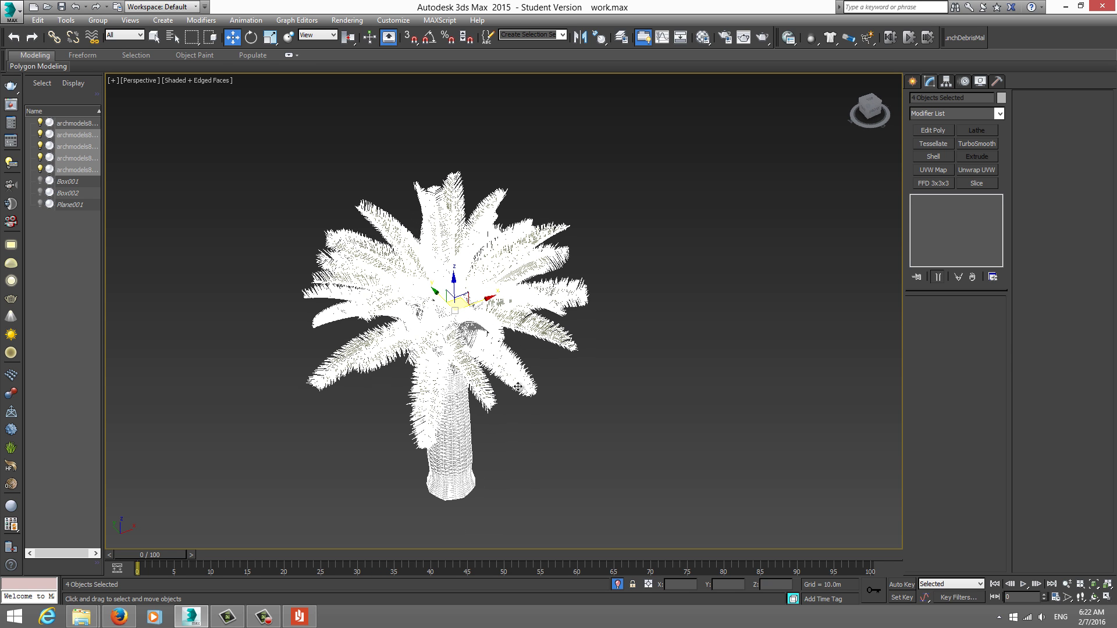
scroll(582, 404, down, 5)
click(581, 404)
key(ctrl+a)
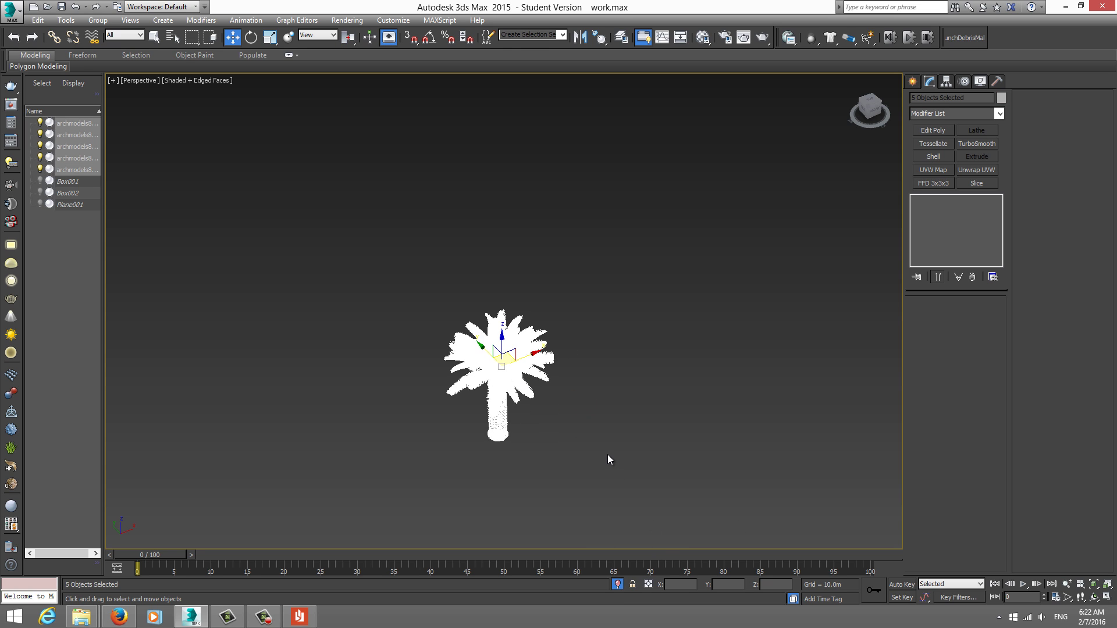
scroll(611, 454, up, 2)
key(F4)
key(F4)
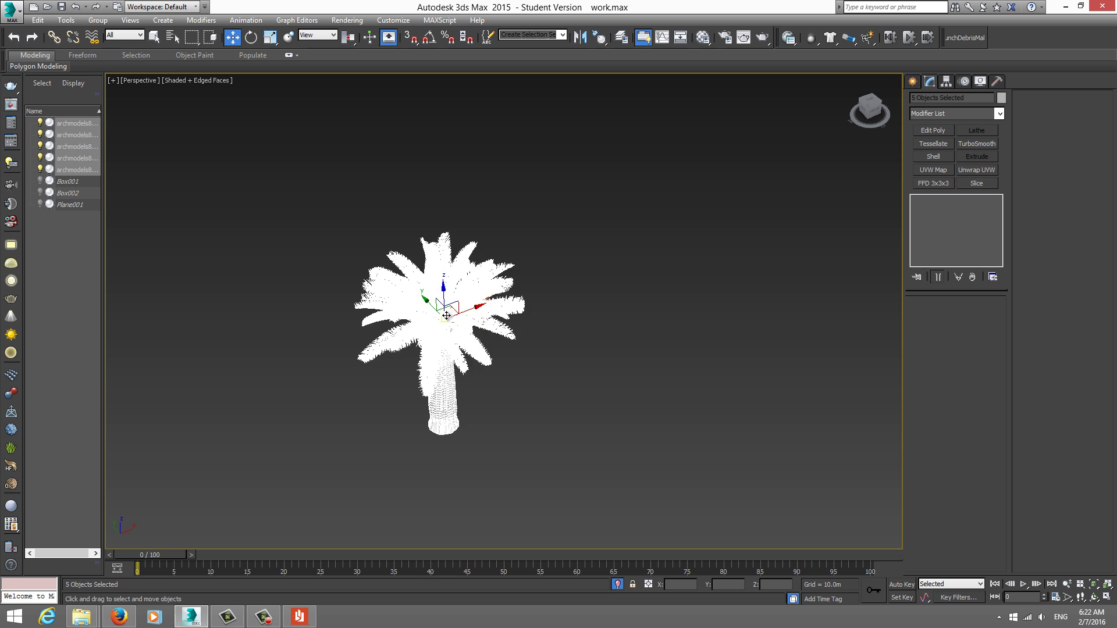
Step: Convert the five palm objects to Editable Poly and show textured foliage without edges
right_click(445, 312)
mouse_move(489, 430)
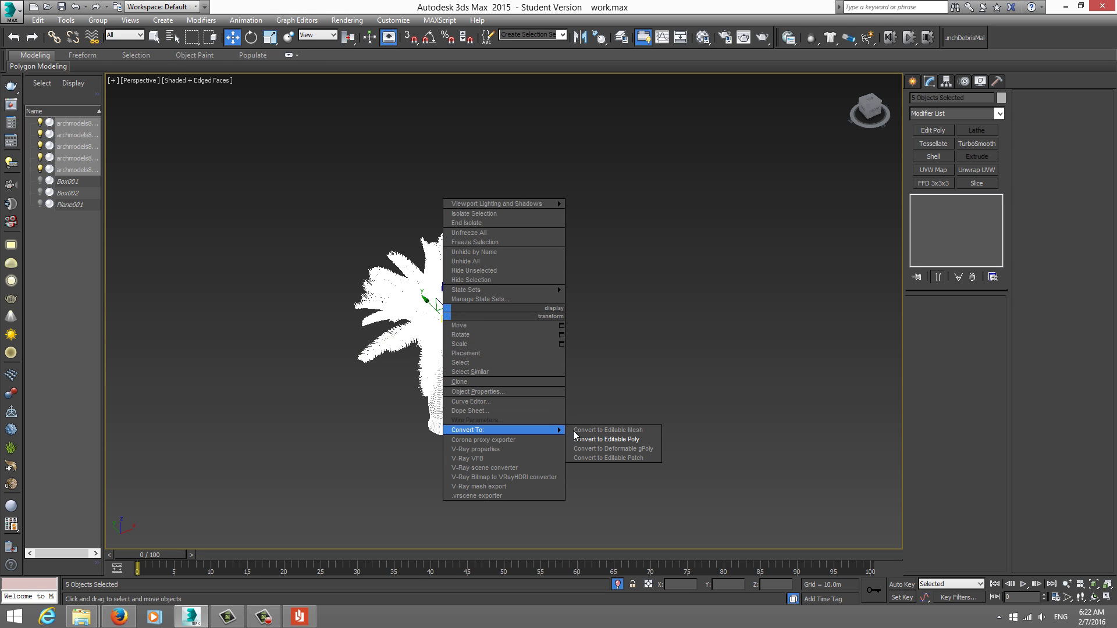
click(621, 441)
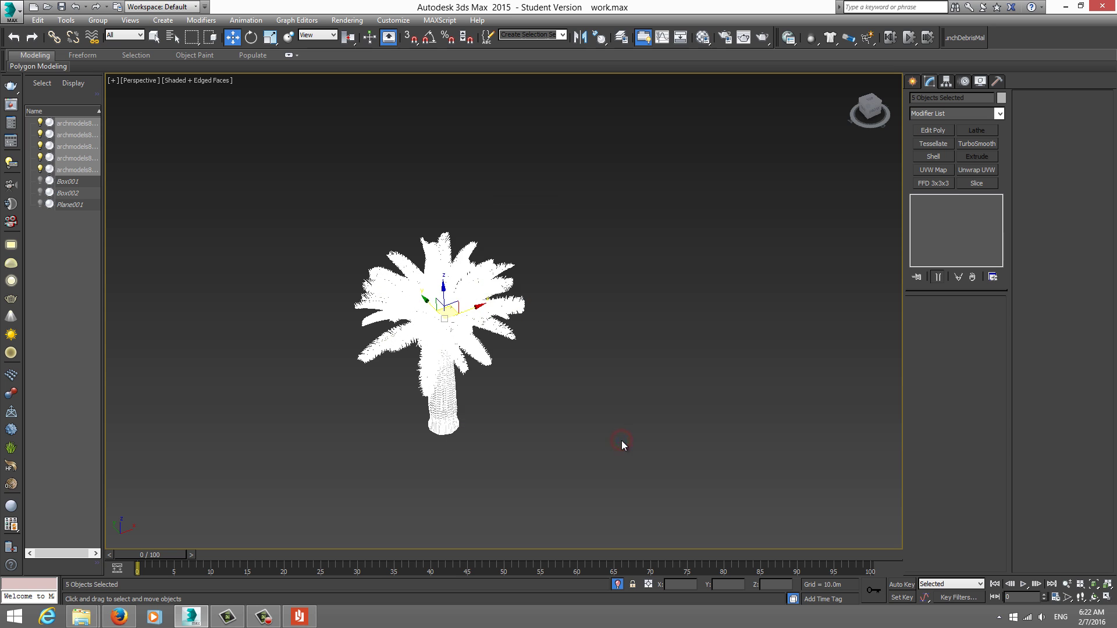
click(546, 381)
middle_drag(525, 370, 591, 386)
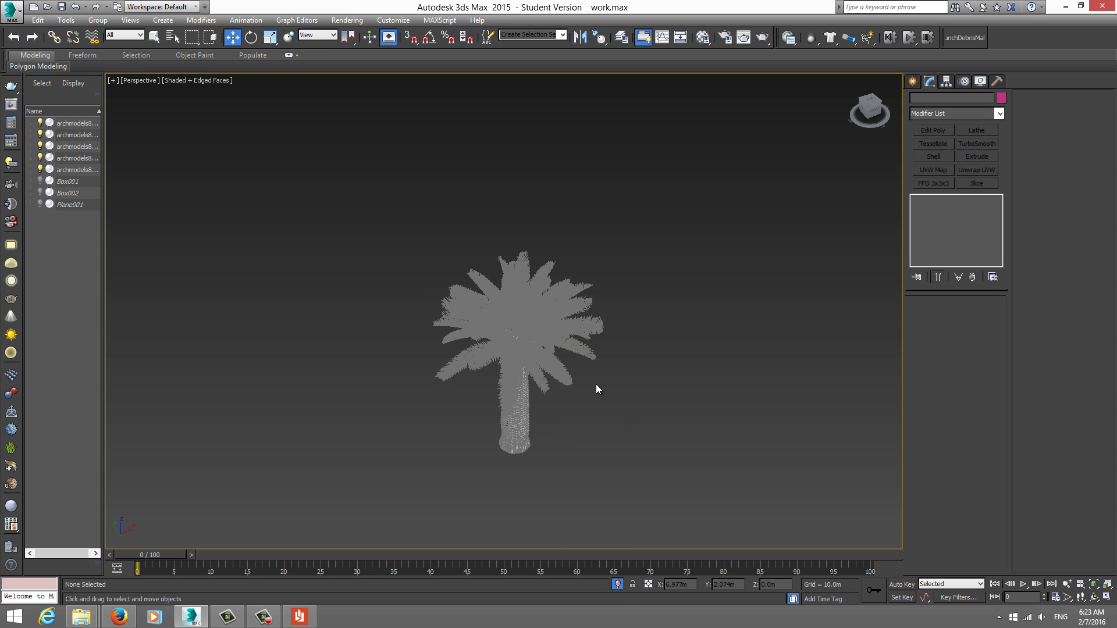
key(F4)
Step: Open the Material Editor and select the palm trunk as the base object
key(m)
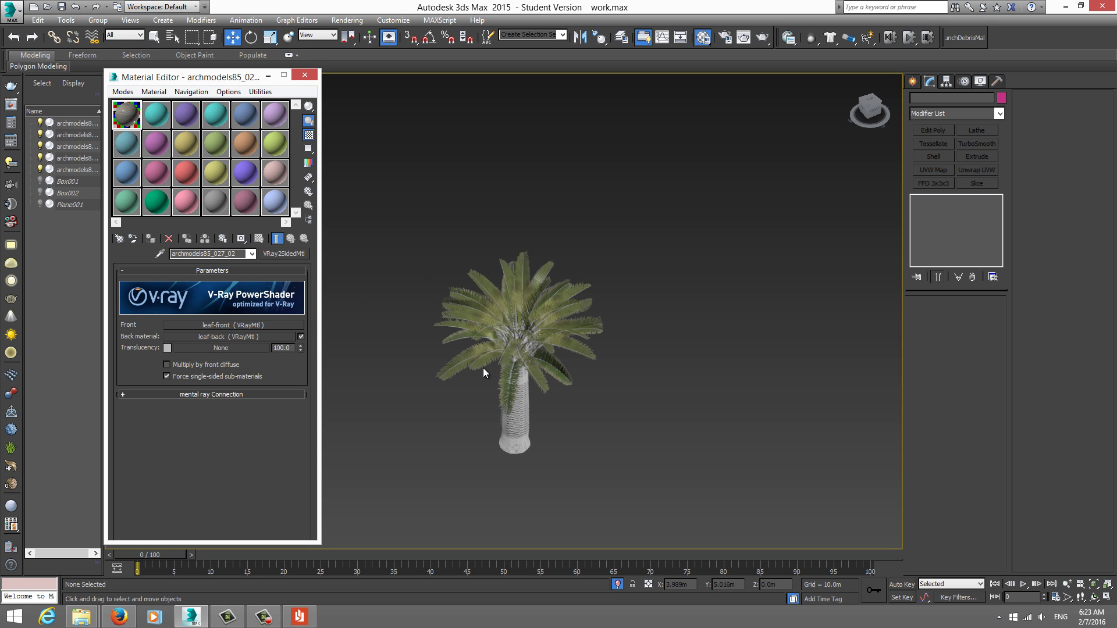
scroll(541, 403, up, 4)
click(454, 316)
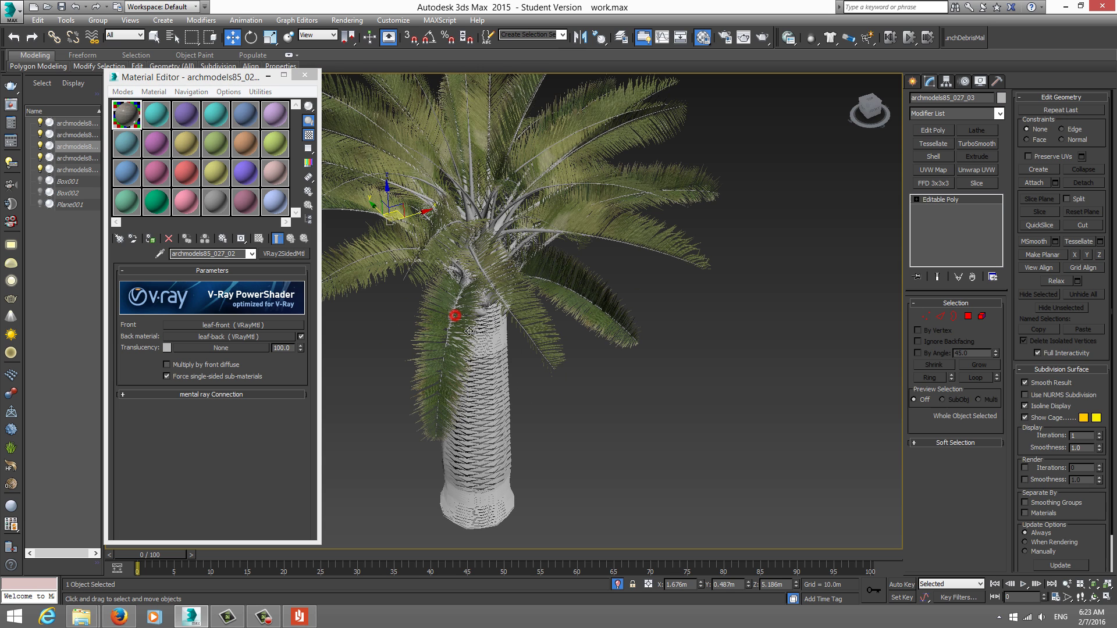
click(494, 370)
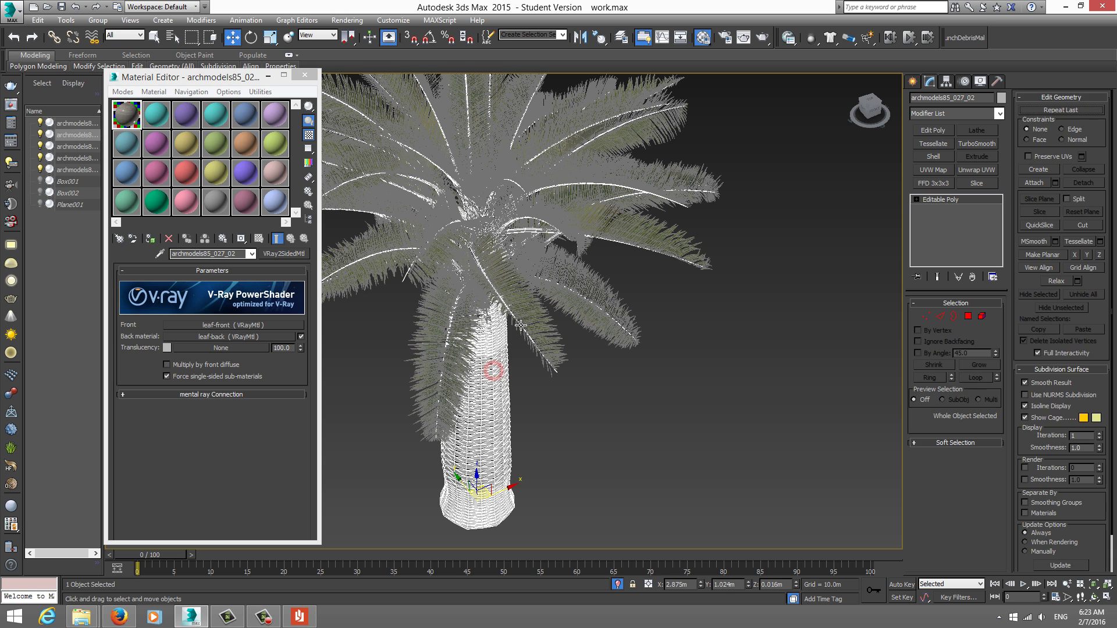
click(533, 318)
click(560, 294)
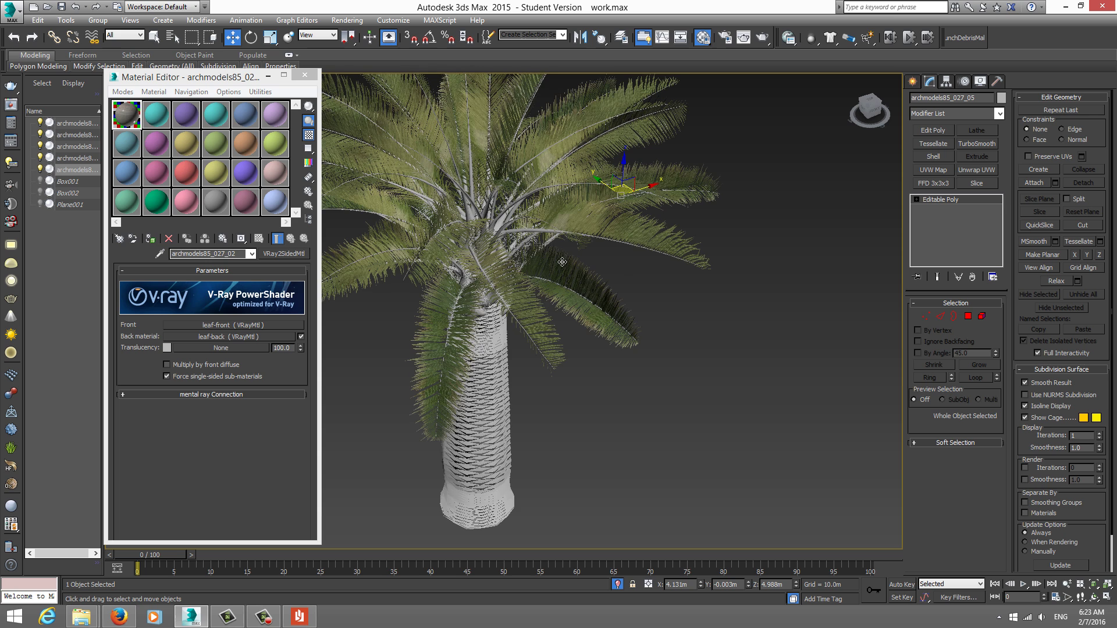
click(493, 341)
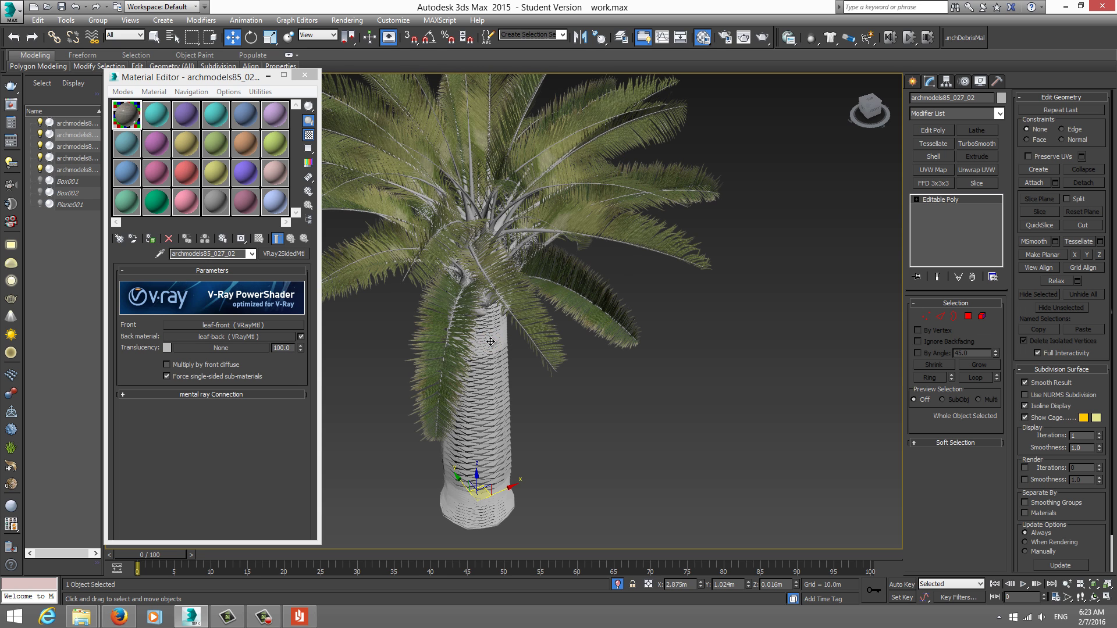
Step: Attach the four archmodels85 parts via Attach List, matching material IDs to material
click(1055, 184)
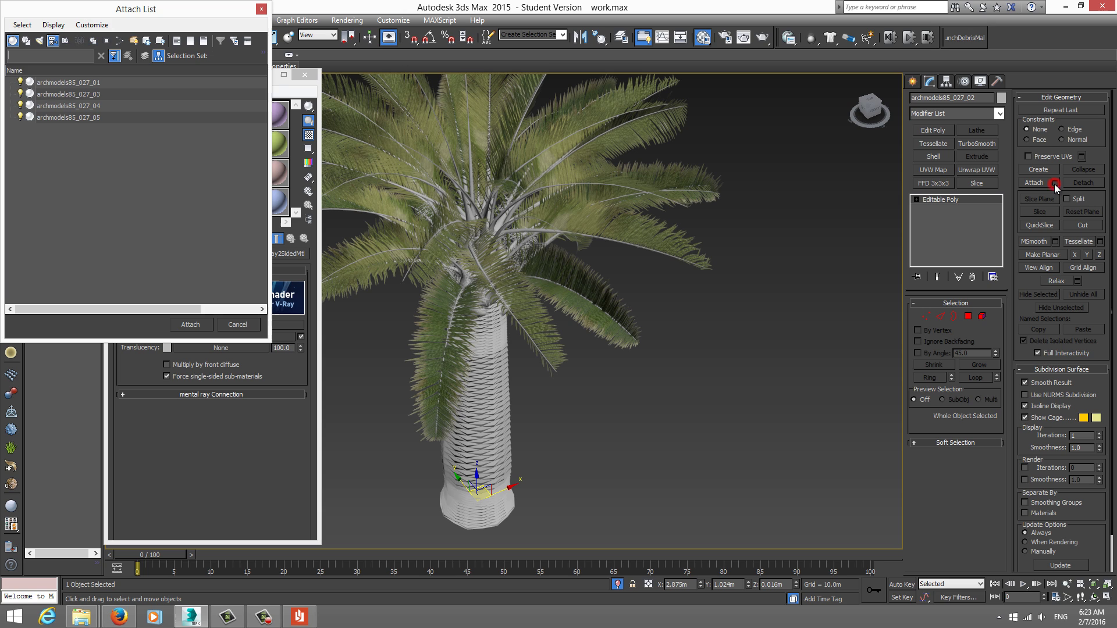
click(82, 82)
shift+click(101, 117)
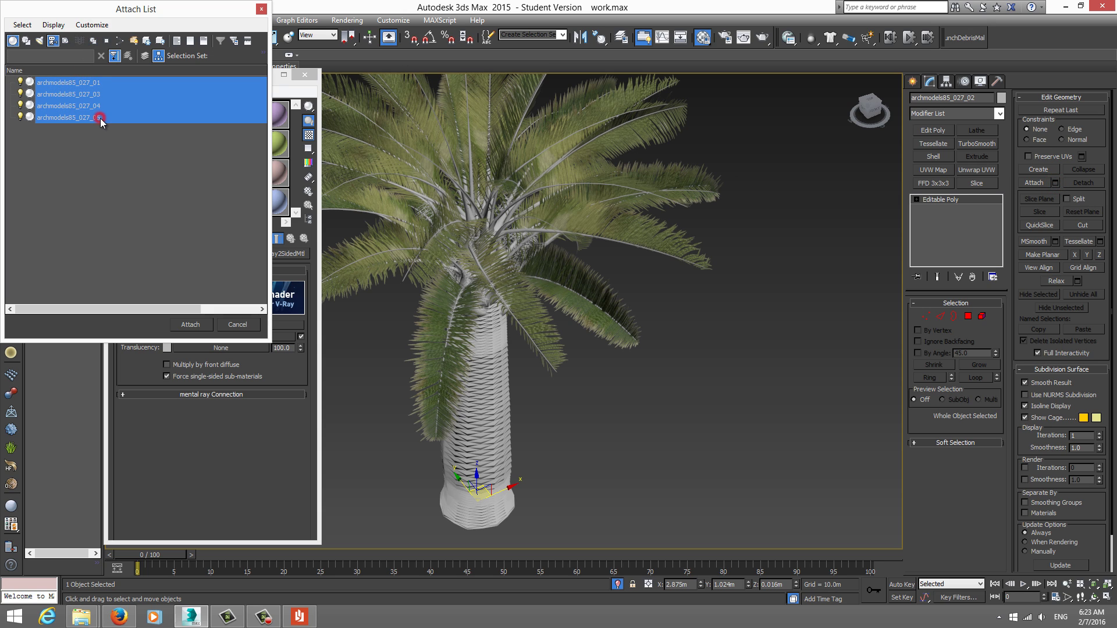
drag(175, 9, 731, 96)
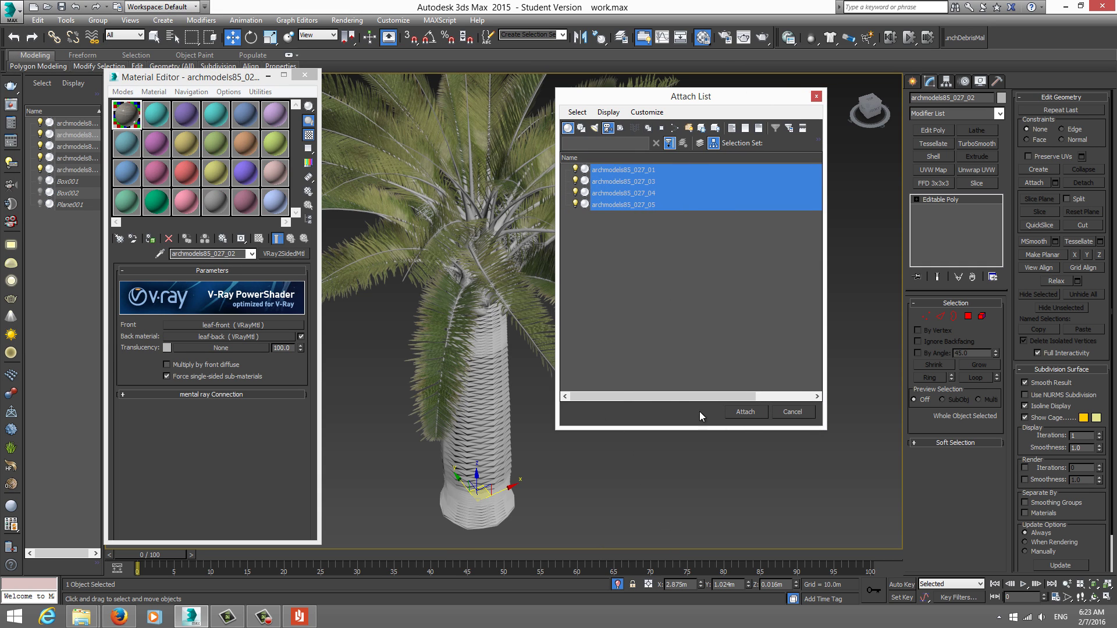
click(748, 412)
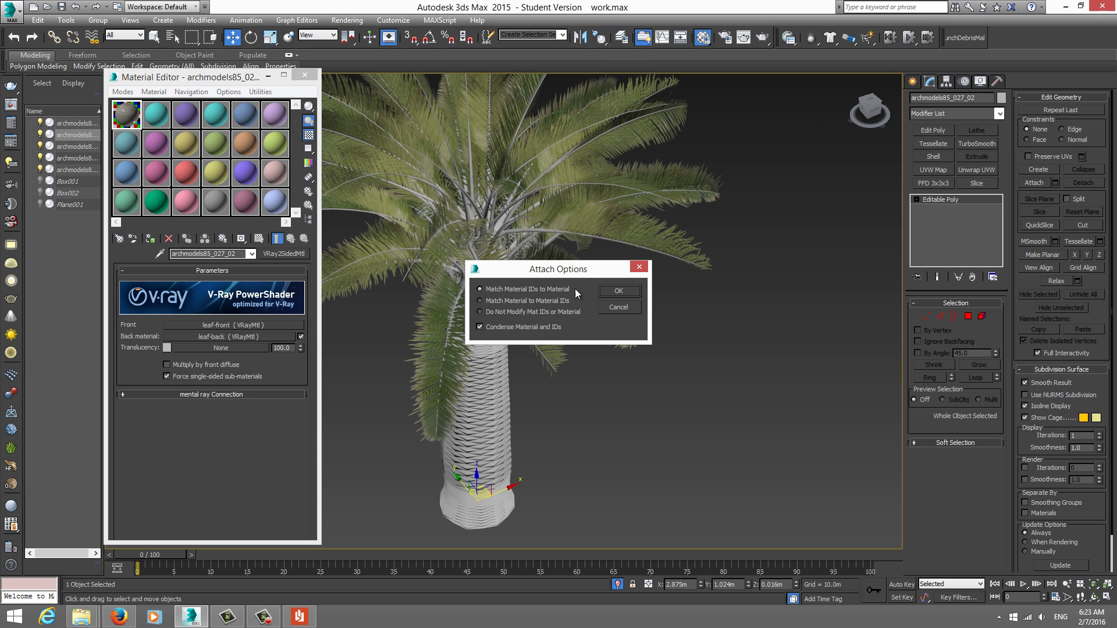
click(617, 290)
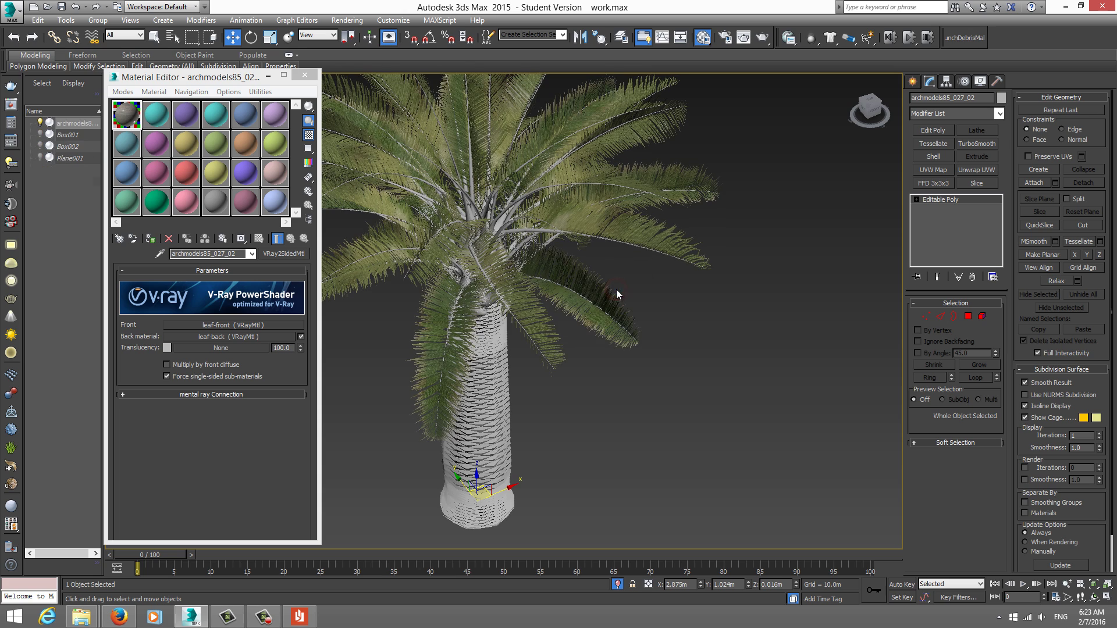
Step: Eyedrop the palm's multi-material into a free slot and open sub-material archmodels85_027_01
scroll(652, 314, down, 4)
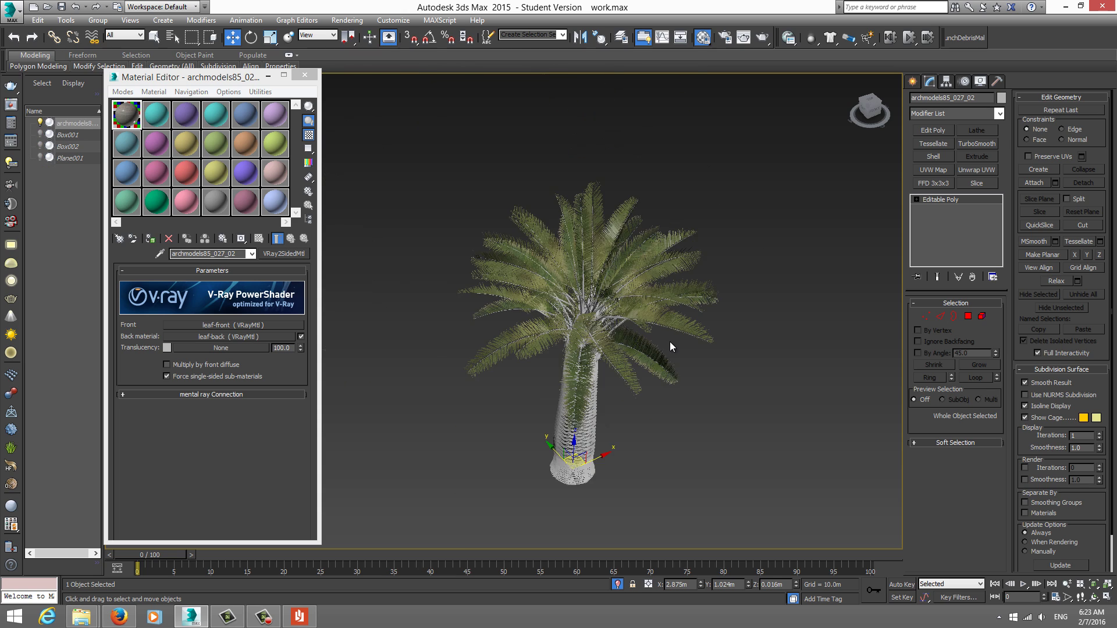
click(680, 394)
click(156, 120)
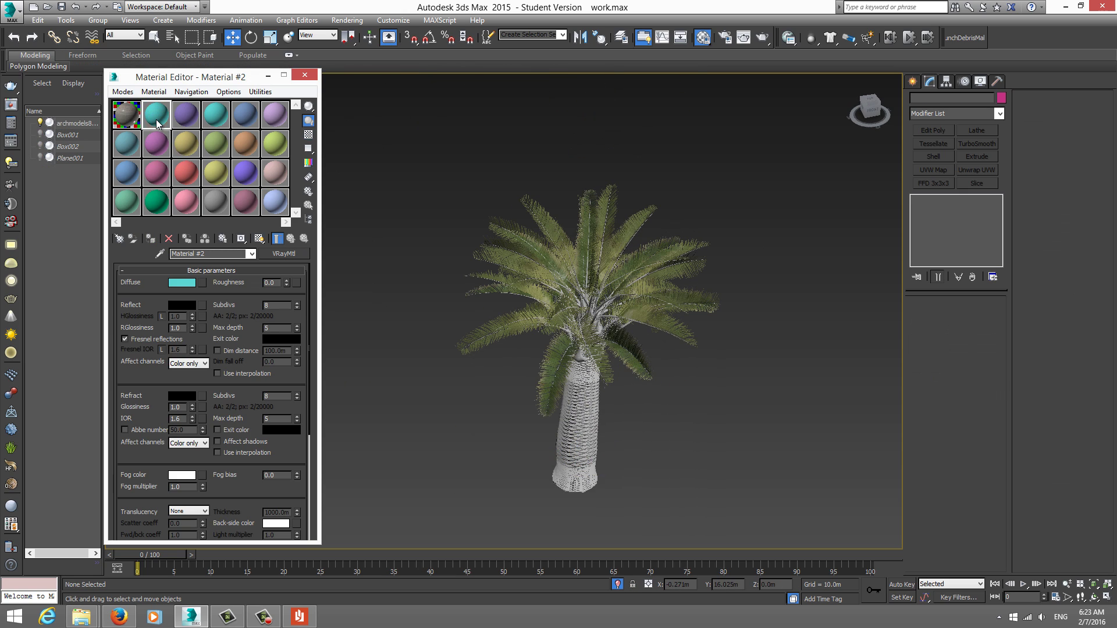
click(161, 255)
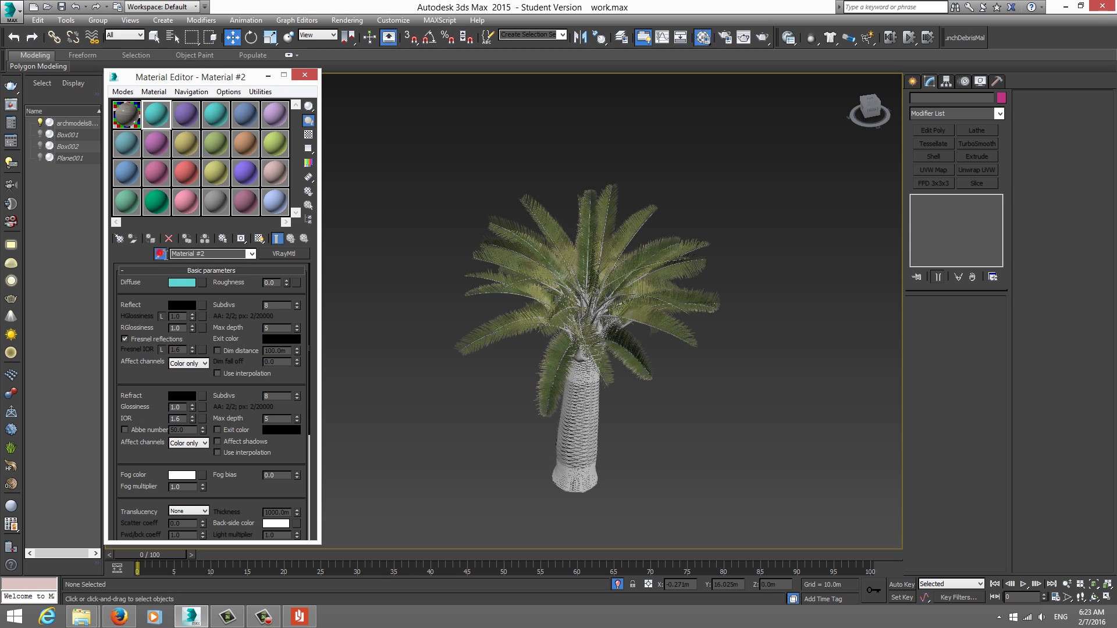
click(558, 364)
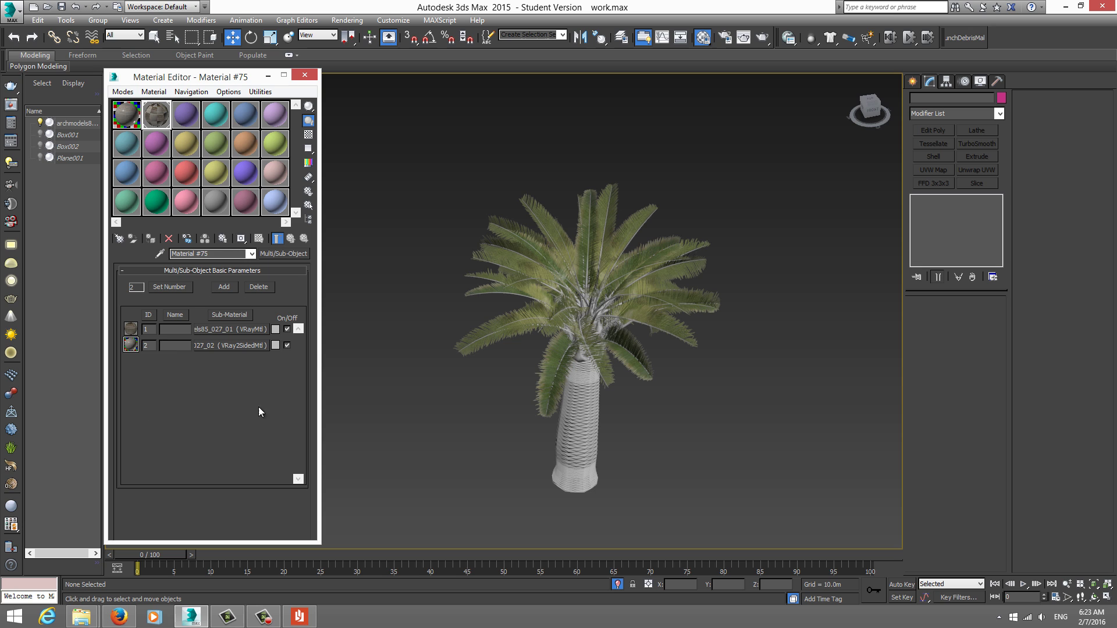
click(250, 329)
Step: Enlarge the bark material's preview and inspect its AM85_027_color.jpg diffuse map
double_click(160, 116)
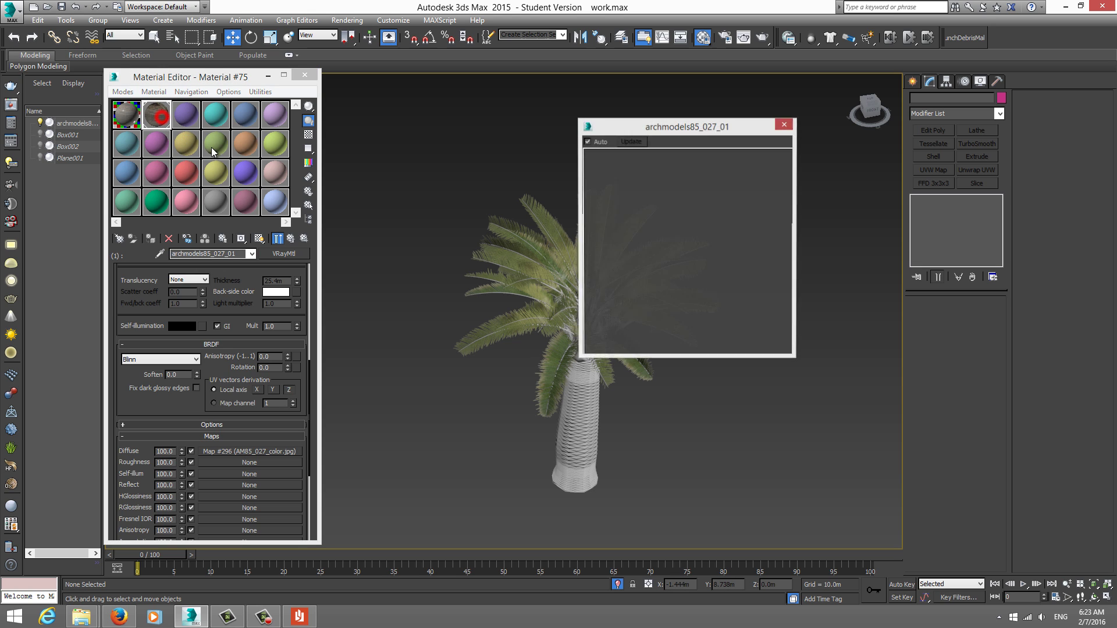
drag(795, 357, 952, 514)
scroll(244, 308, up, 5)
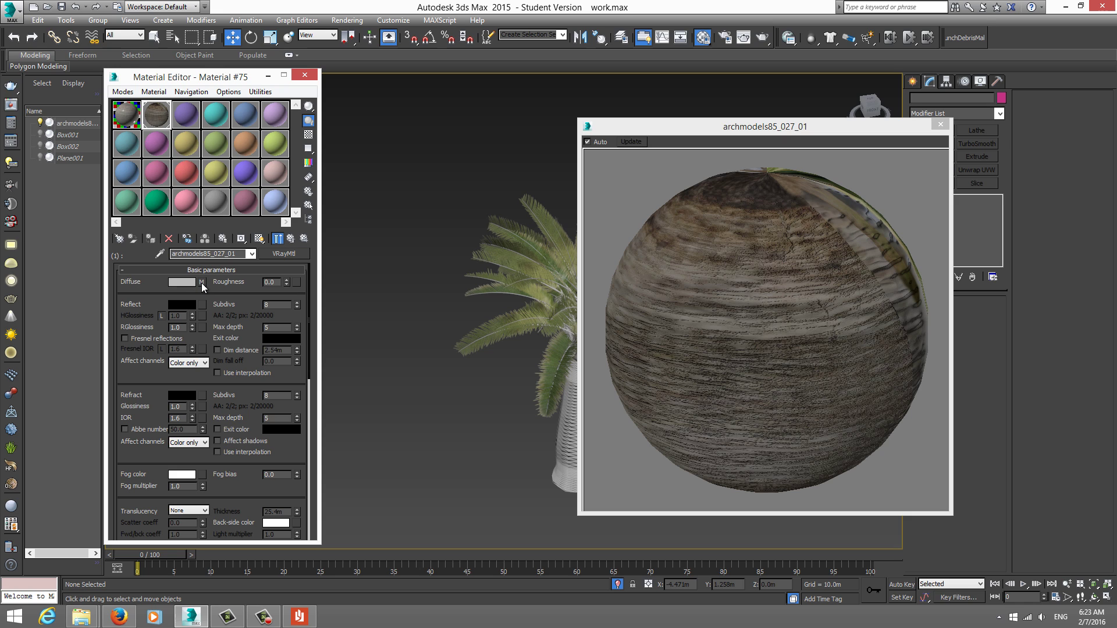
double_click(178, 406)
click(202, 283)
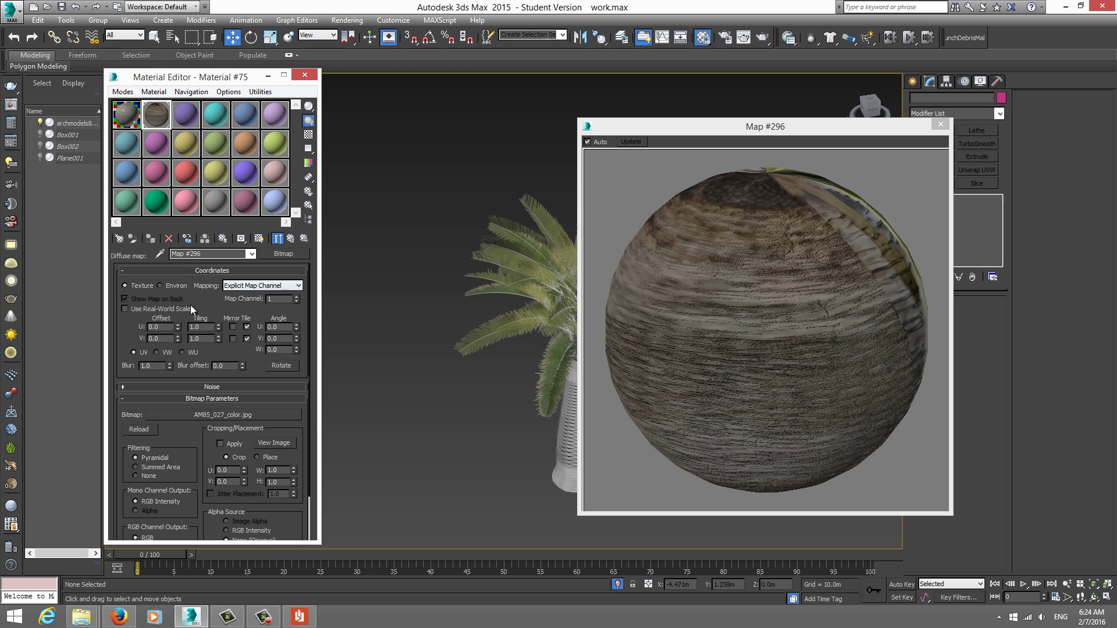
click(277, 240)
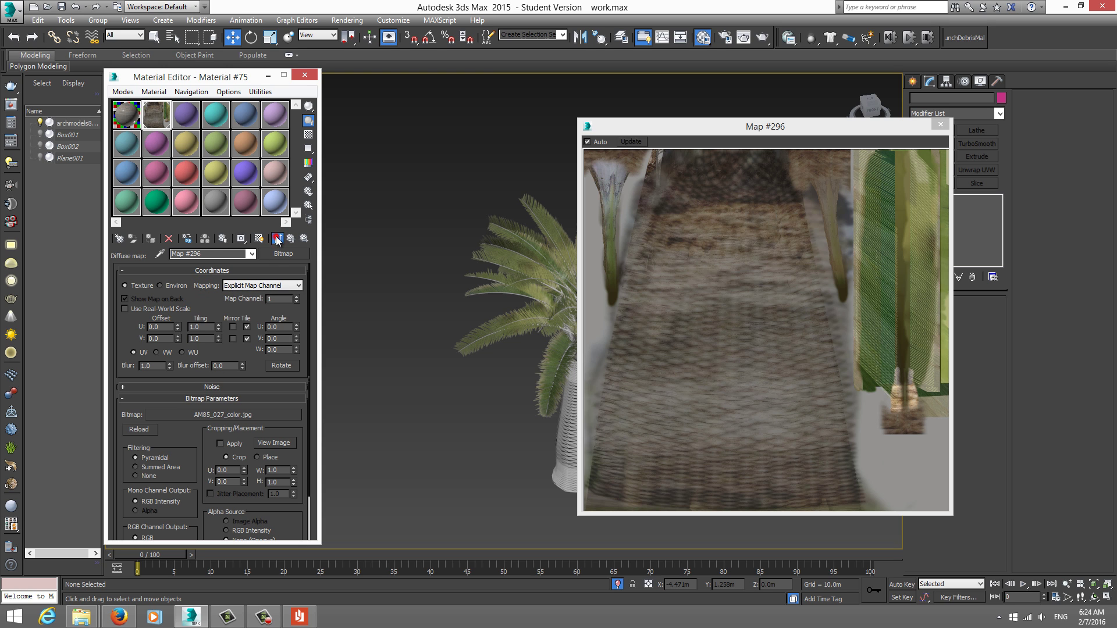
click(304, 238)
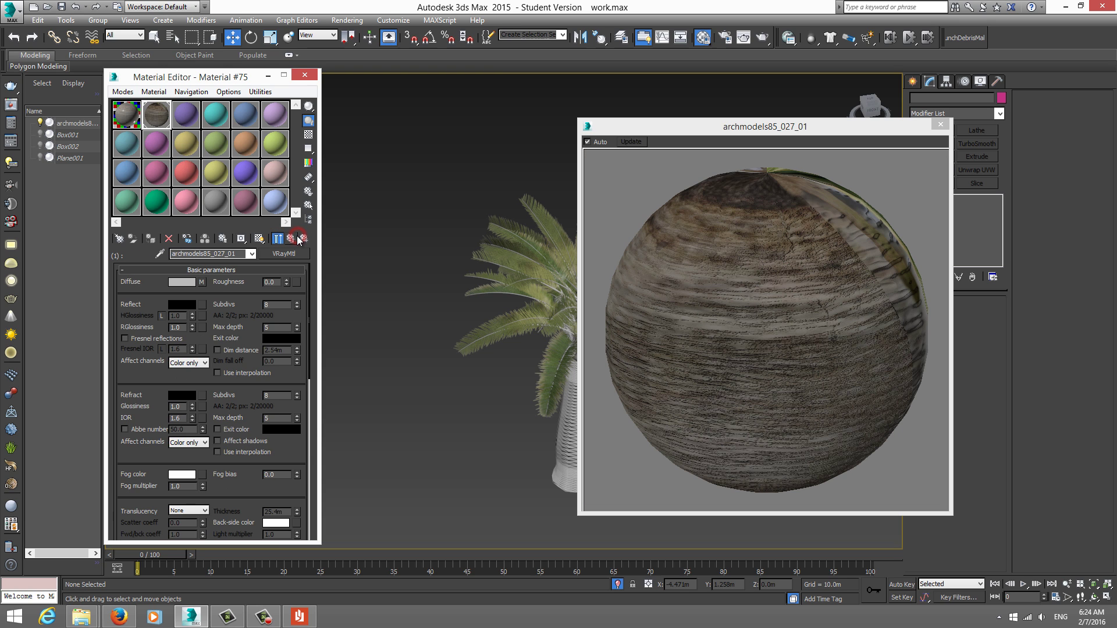
Step: Keep the bark's reflection colour black and set its reflection glossiness to 0.85
click(190, 305)
drag(348, 79, 345, 121)
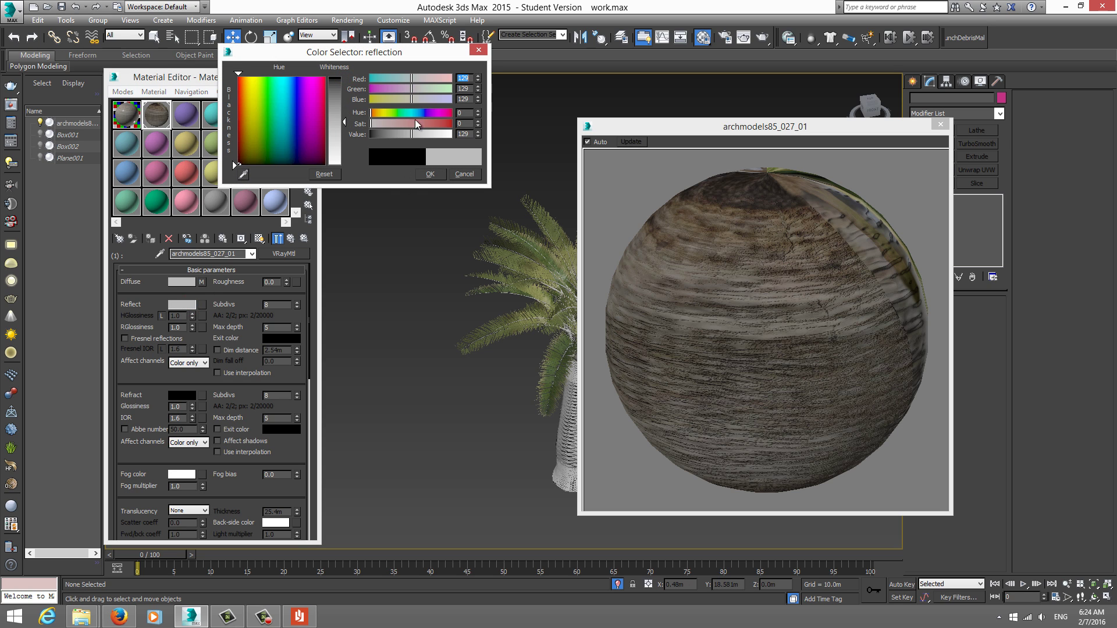
click(463, 174)
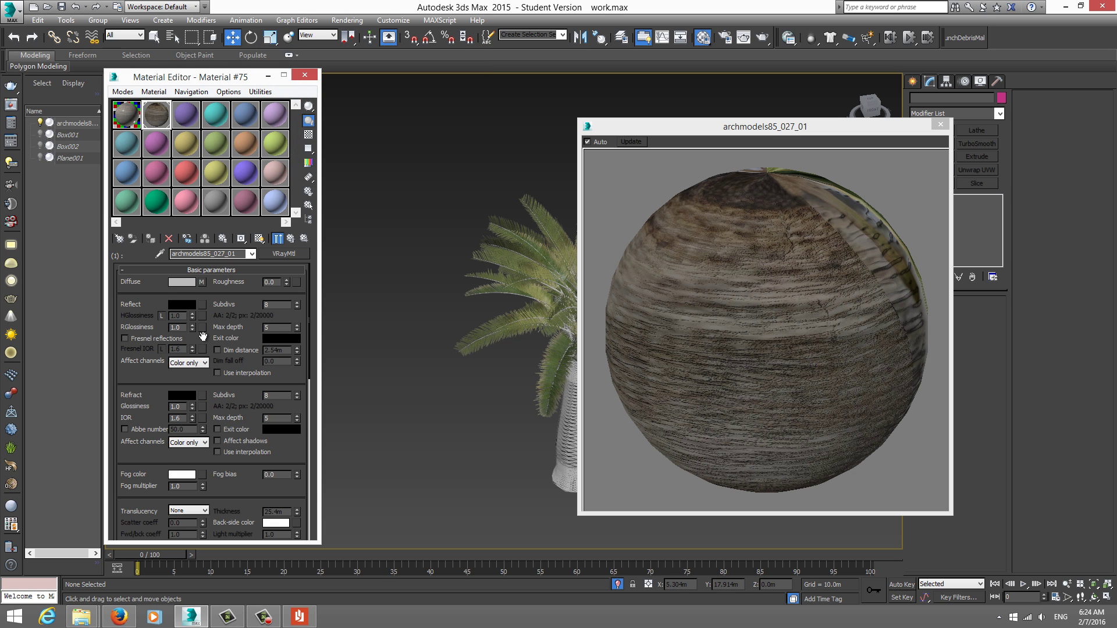
double_click(178, 328)
text(0.4)
key(Return)
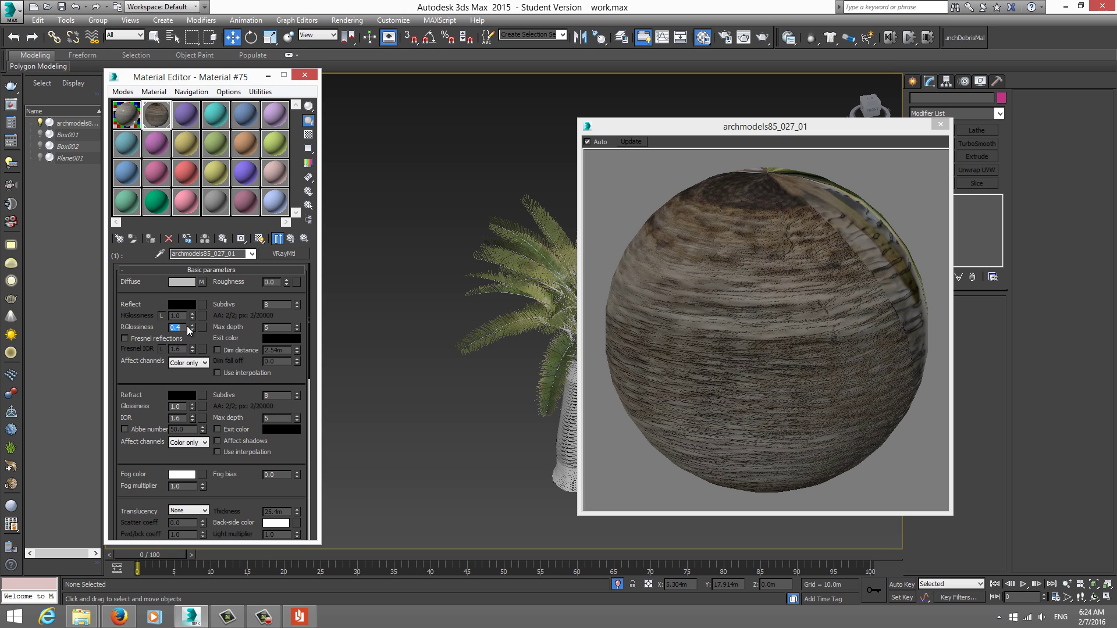
text(.)
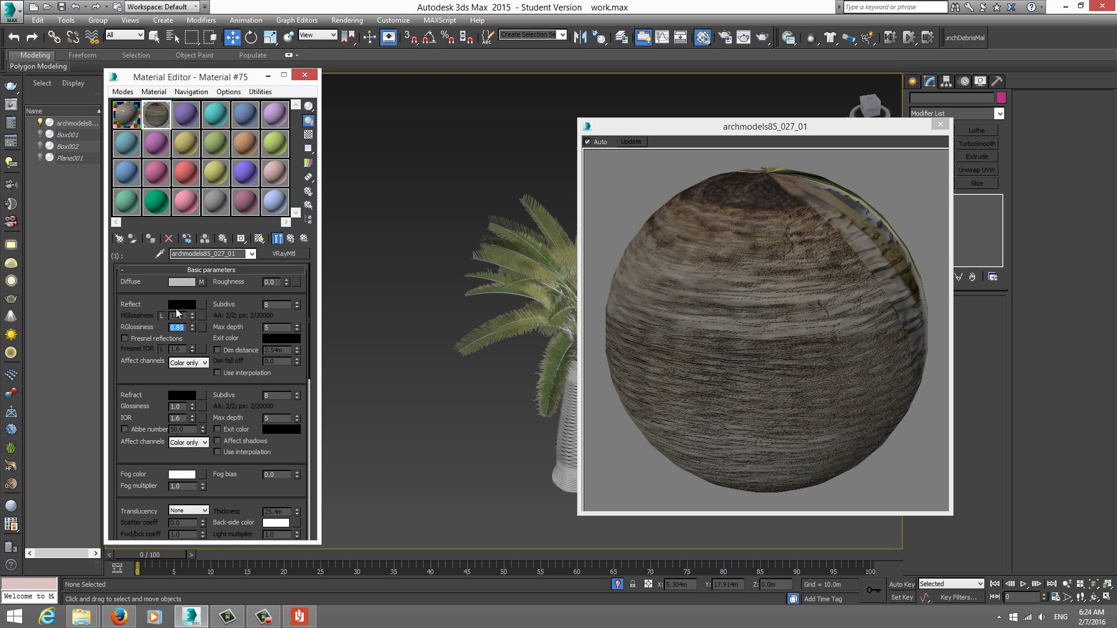
Step: Leave refraction glossiness at 1.0 and scroll to the bark's Maps list with Bump at 30.0
alt+middle_drag(394, 336, 469, 377)
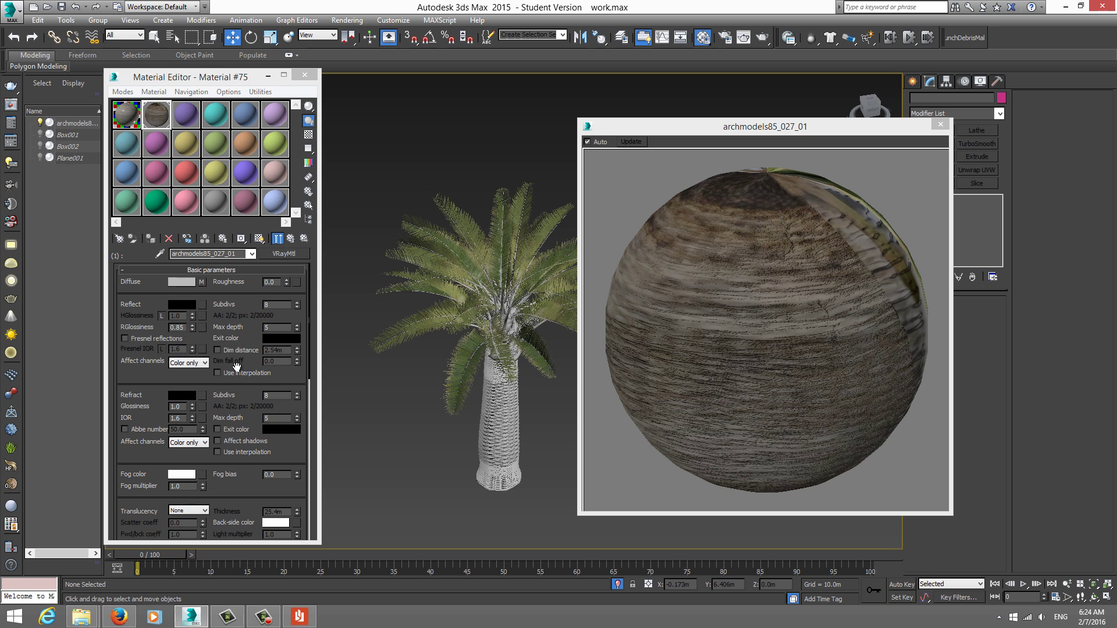
scroll(190, 378, down, 10)
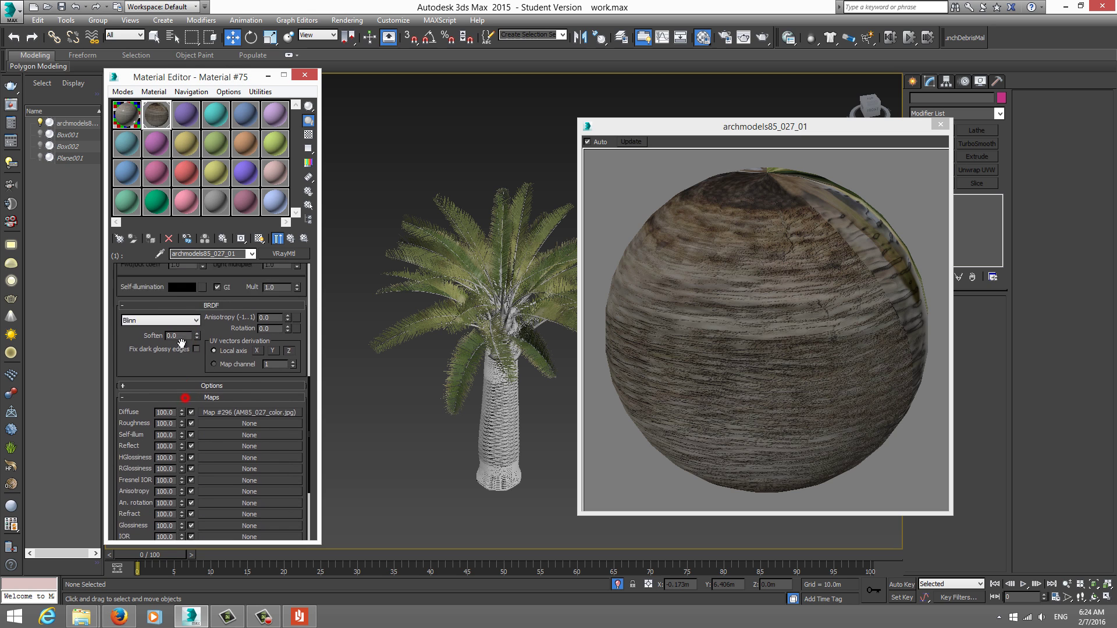
scroll(190, 413, up, 9)
scroll(149, 362, up, 2)
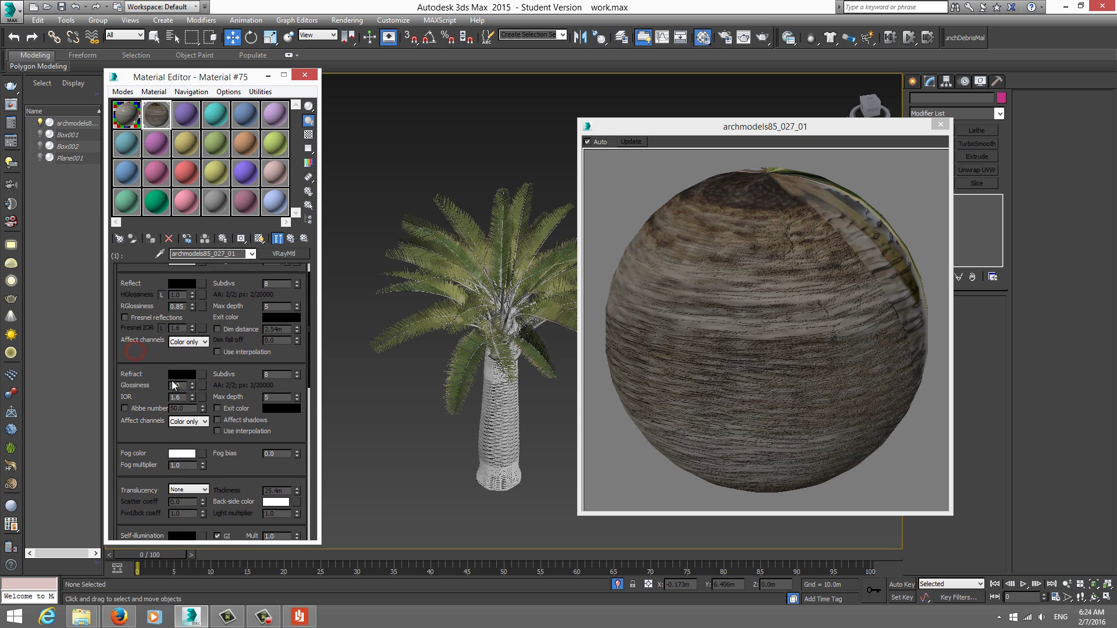
double_click(182, 386)
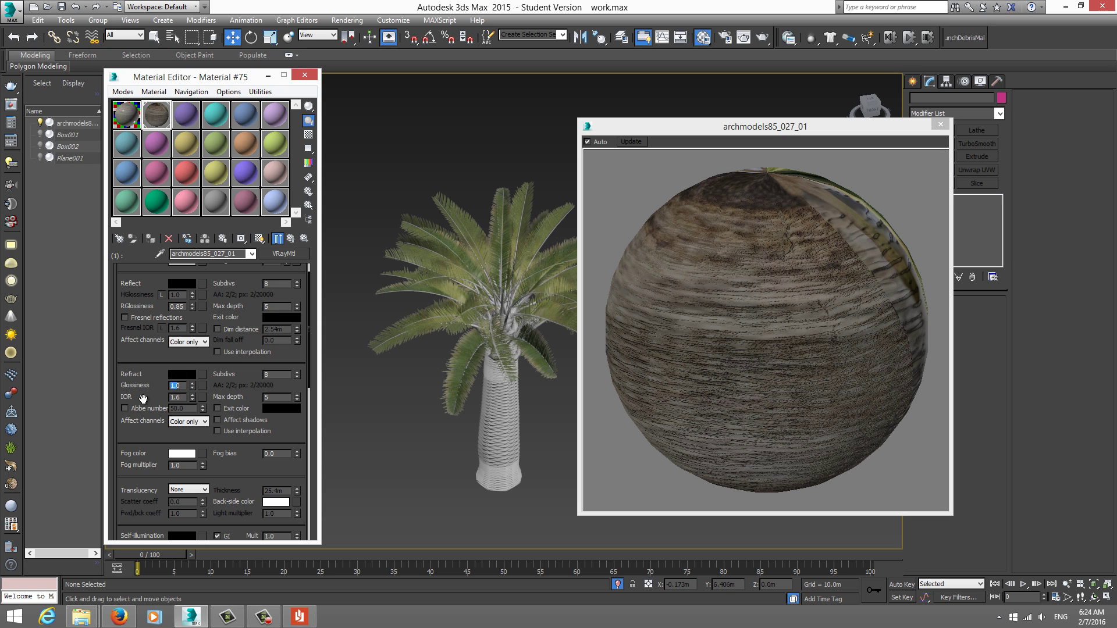
click(138, 447)
scroll(138, 447, down, 3)
scroll(138, 442, down, 3)
scroll(139, 438, down, 3)
scroll(140, 431, down, 3)
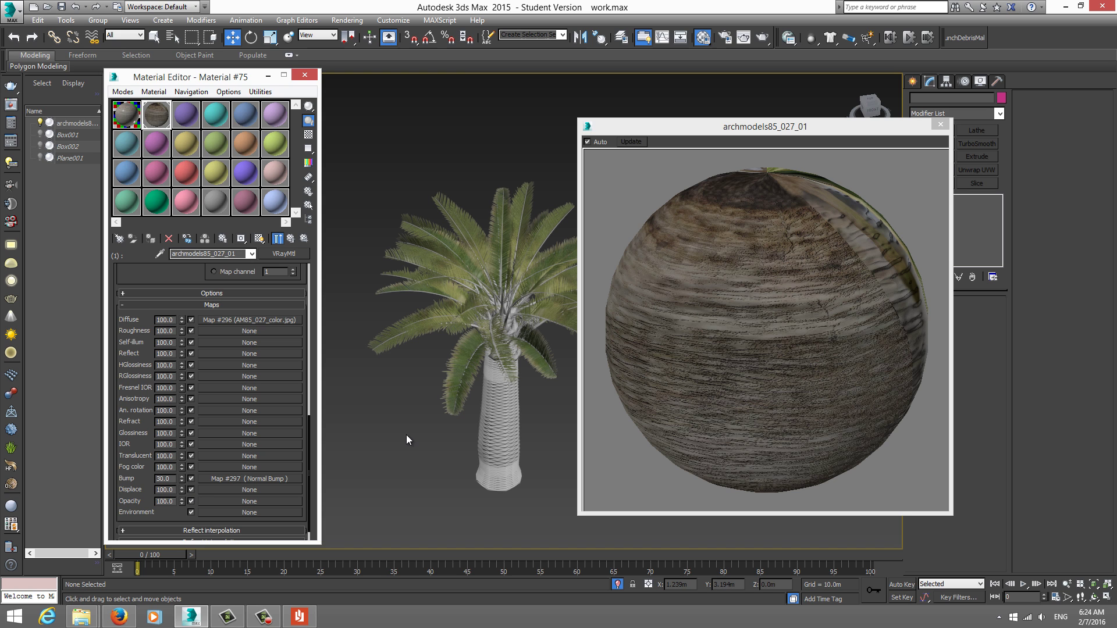
Step: Close the enlarged preview and show the bark texture on the palm trunk in the viewport
click(940, 124)
scroll(634, 350, up, 5)
mouse_move(574, 438)
middle_down()
mouse_move(576, 366)
mouse_move(563, 421)
middle_up()
scroll(564, 420, up, 3)
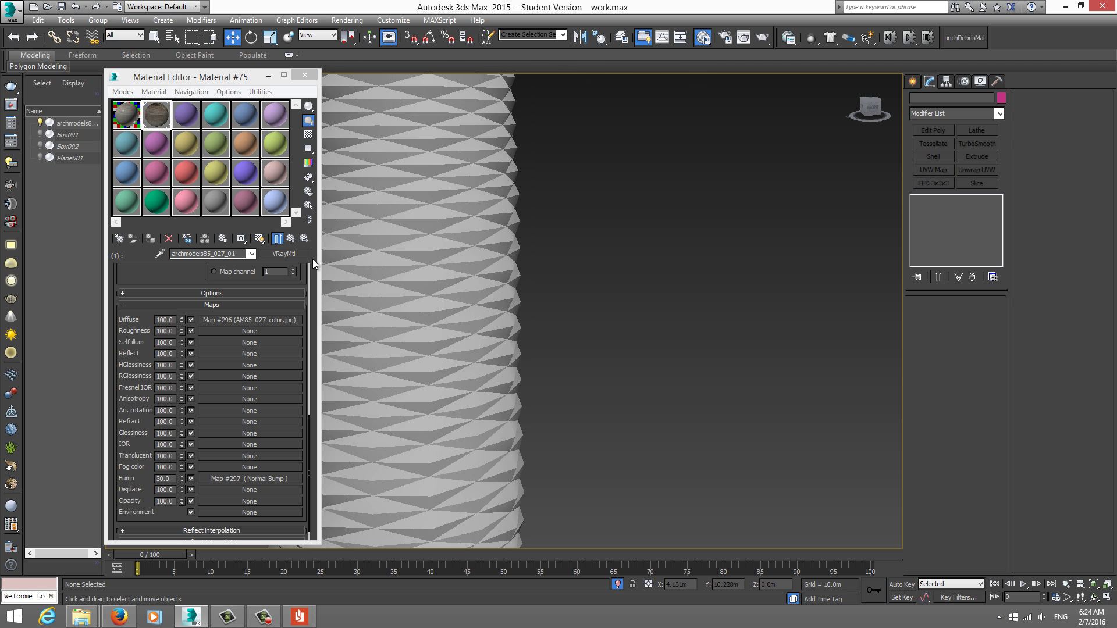
click(260, 239)
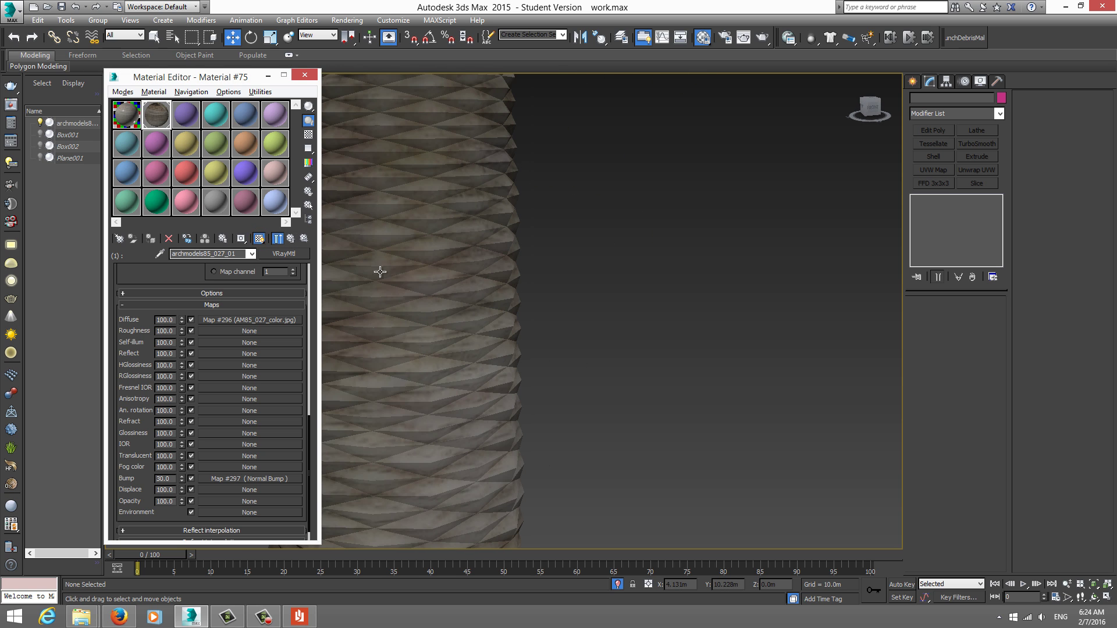
alt+middle_drag(629, 334, 645, 335)
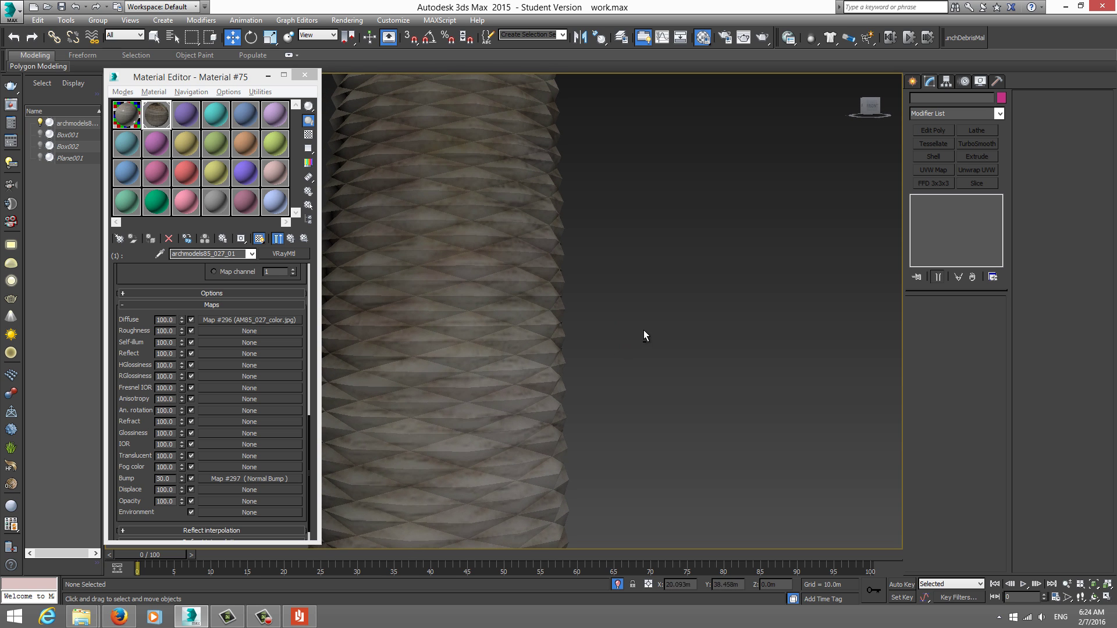
Step: Close the material editor, zoom the view, and reopen it with M on the tree's material
click(303, 77)
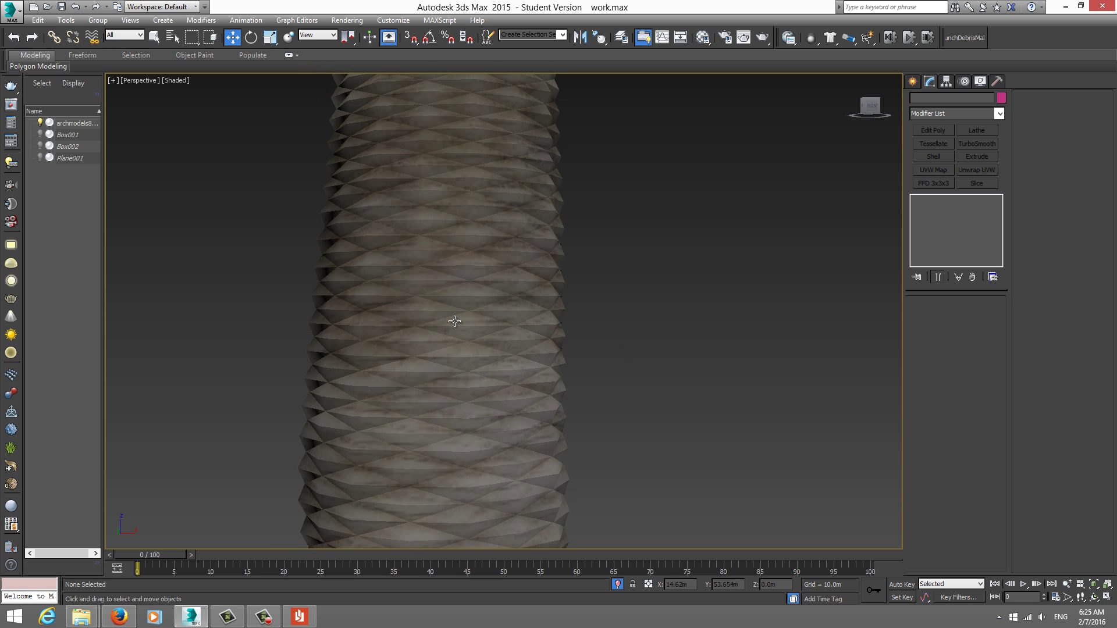
scroll(456, 332, down, 1)
scroll(460, 343, down, 3)
scroll(460, 343, down, 2)
scroll(462, 351, down, 1)
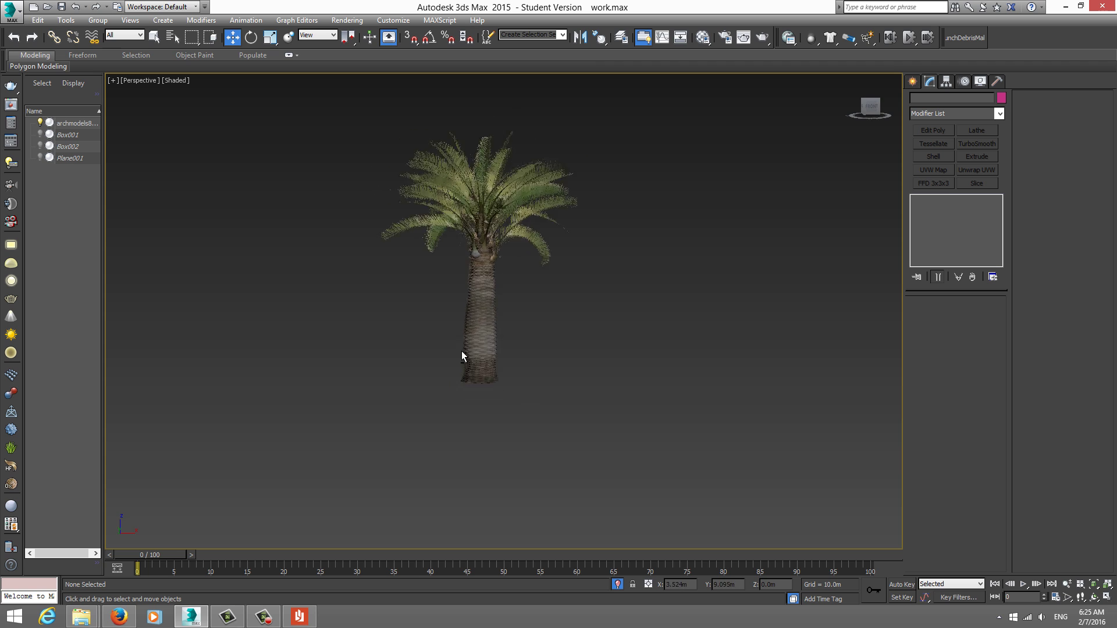
scroll(483, 351, down, 1)
scroll(501, 354, down, 1)
scroll(512, 326, up, 2)
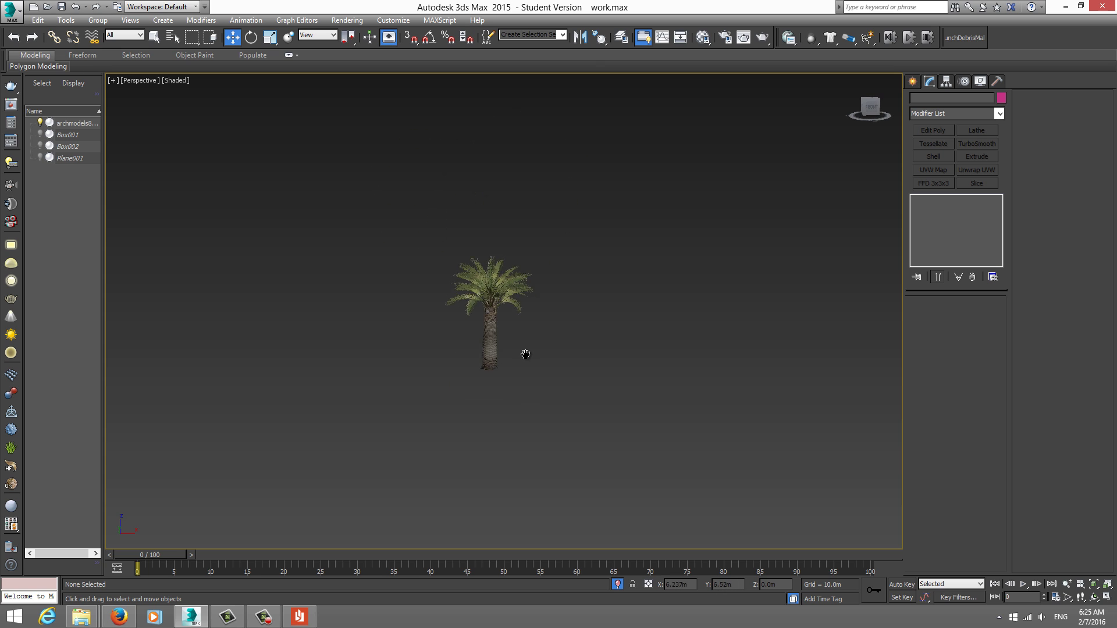
scroll(524, 356, up, 3)
key(m)
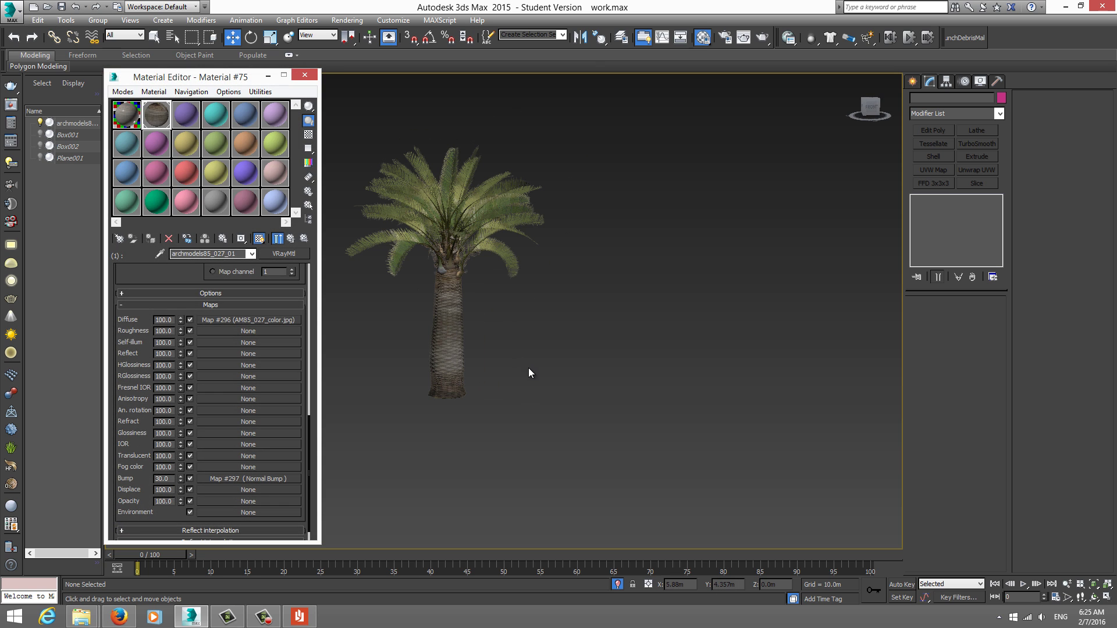
Step: Go from the parent multi-material into archmodels85_027_02's leaf-front VRayMtl and preview it
click(296, 240)
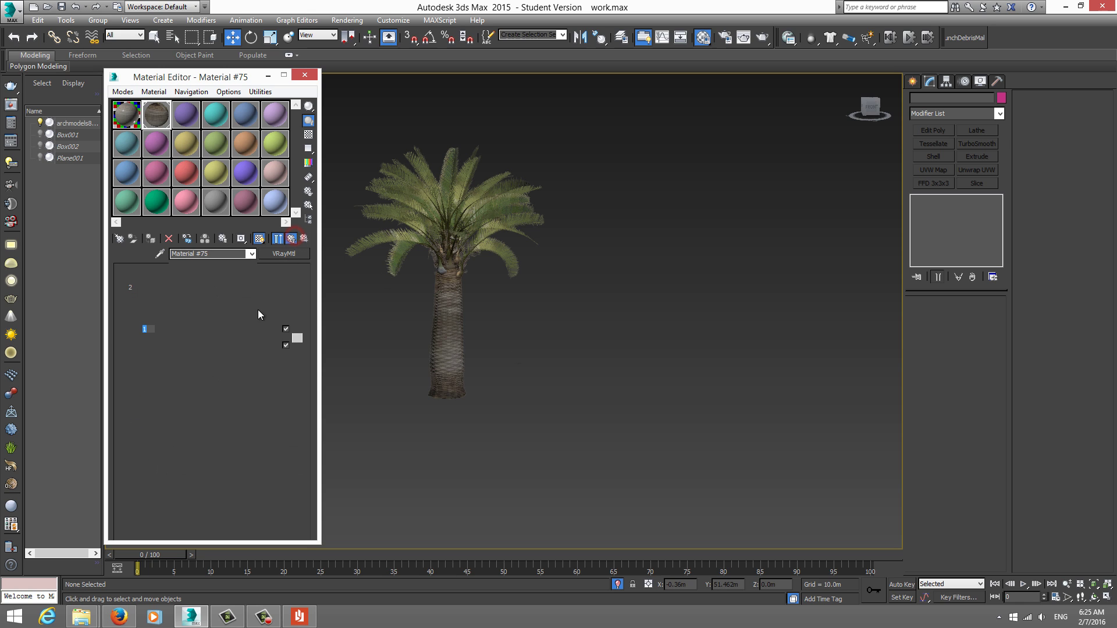
click(241, 340)
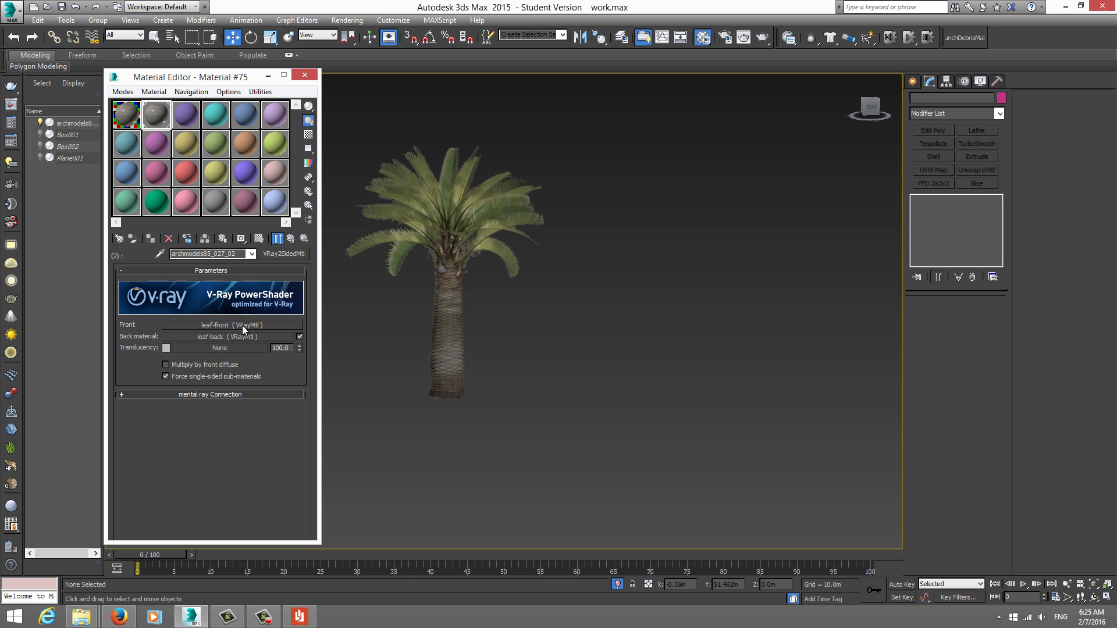
click(239, 325)
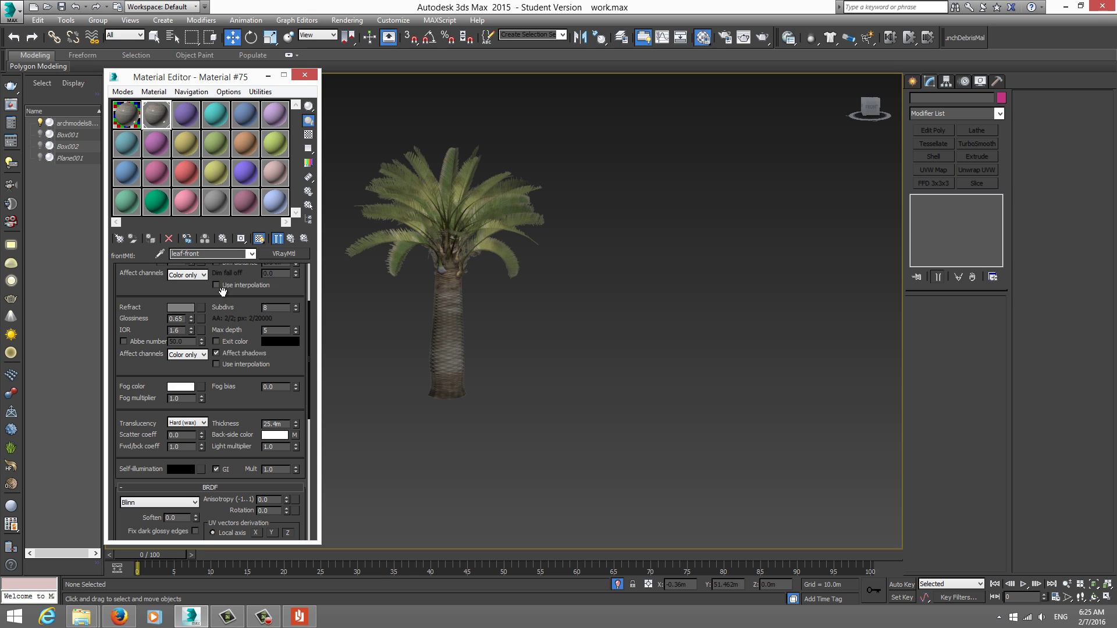
scroll(223, 291, up, 2)
scroll(223, 291, up, 1)
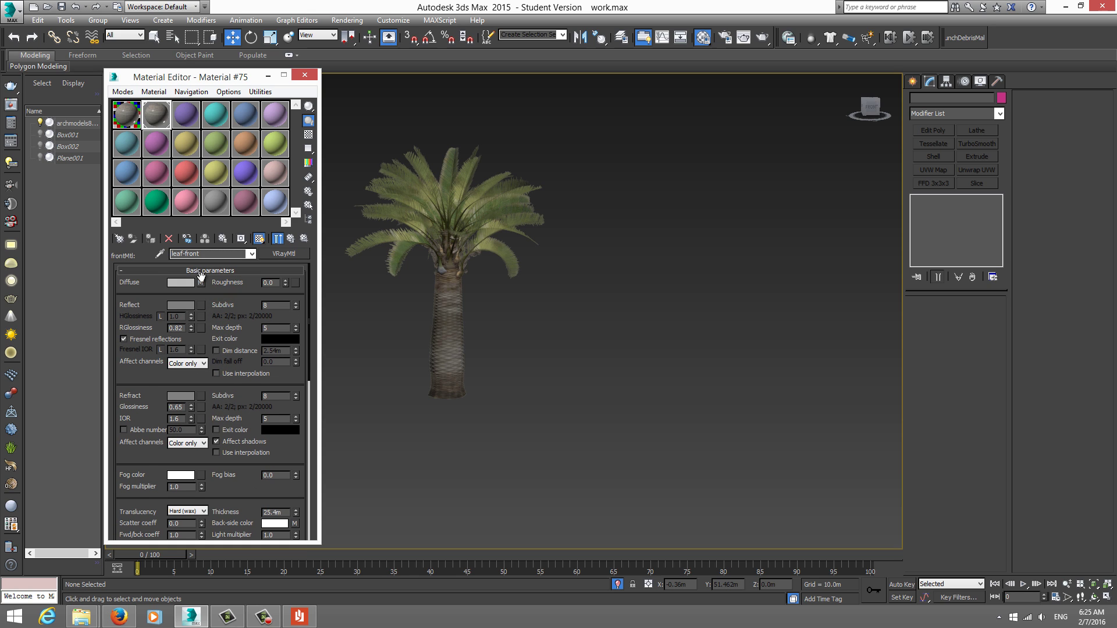
double_click(161, 113)
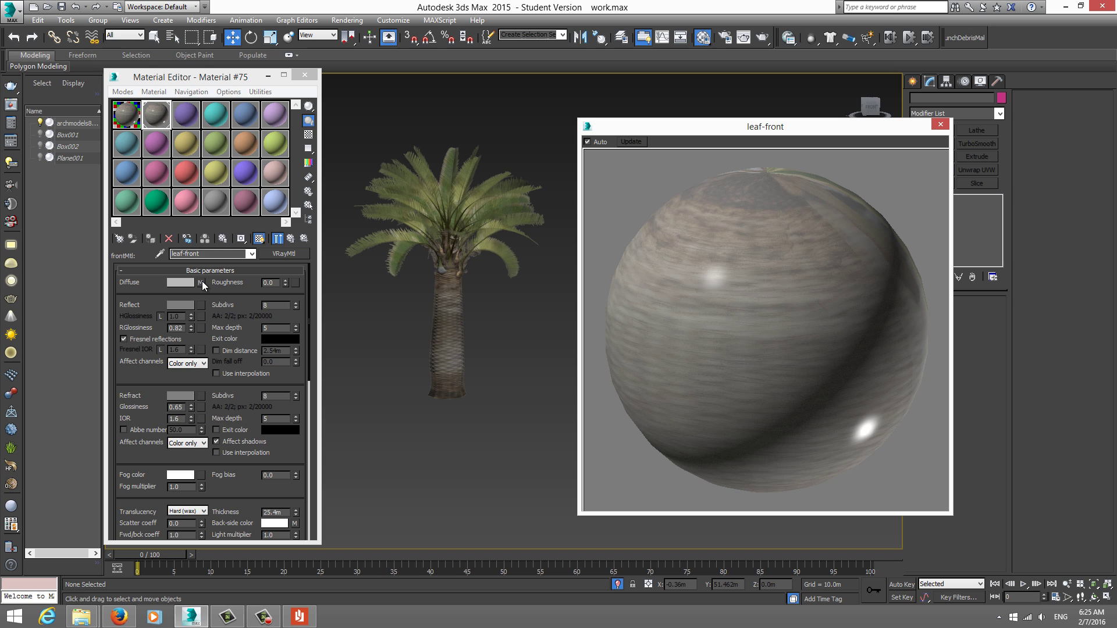
click(940, 124)
Step: Set the leaf-front reflection colour to a dark grey with whiteness 15
click(185, 306)
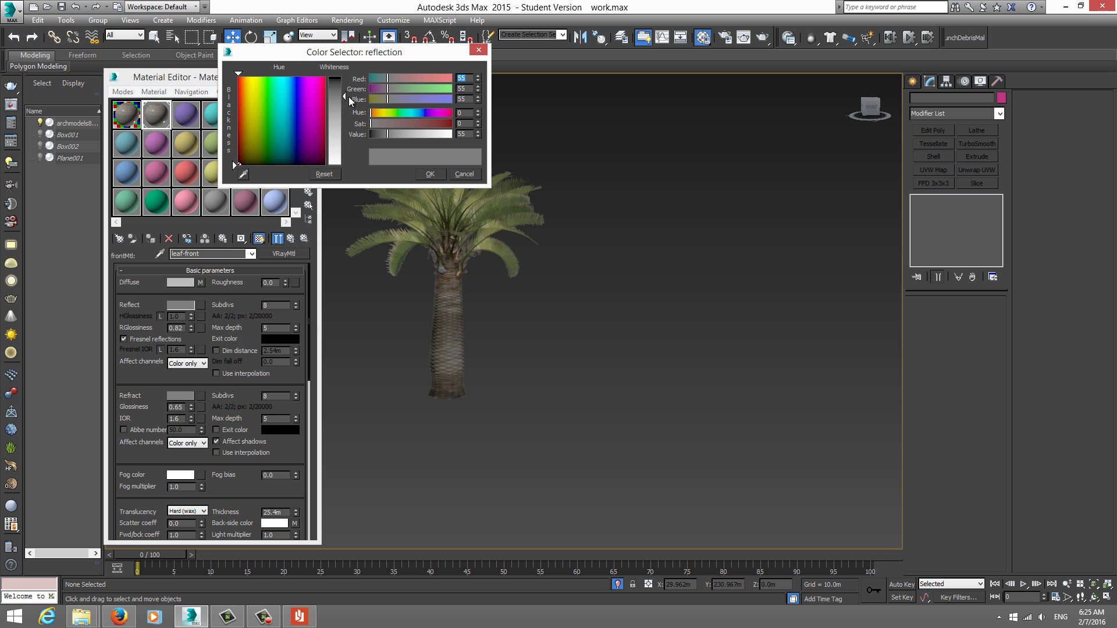
drag(348, 97, 344, 87)
drag(344, 83, 345, 82)
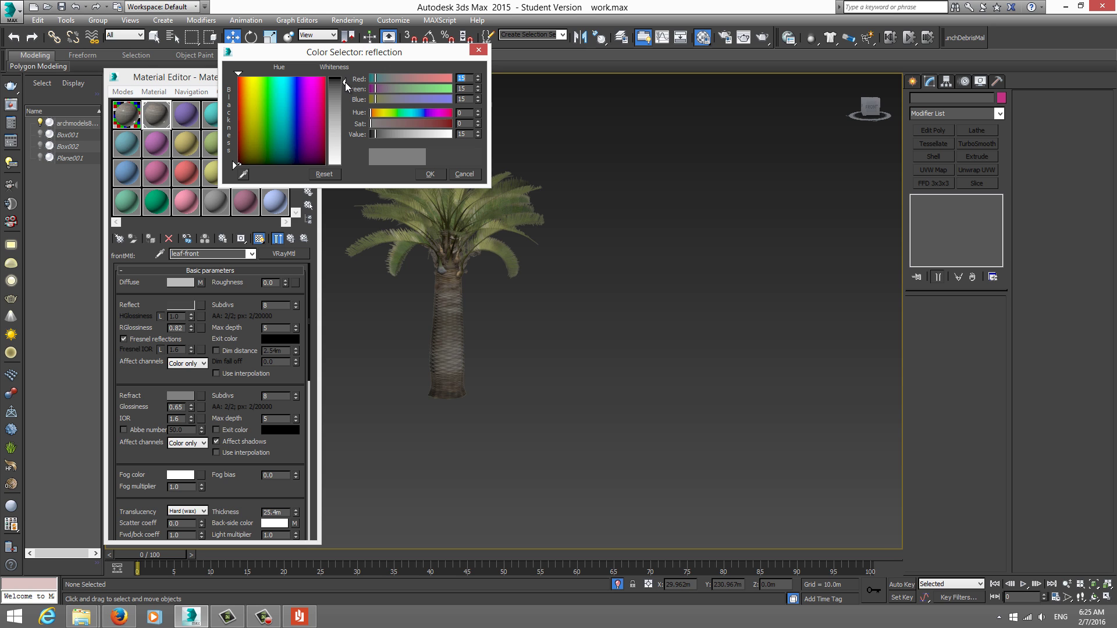
click(428, 175)
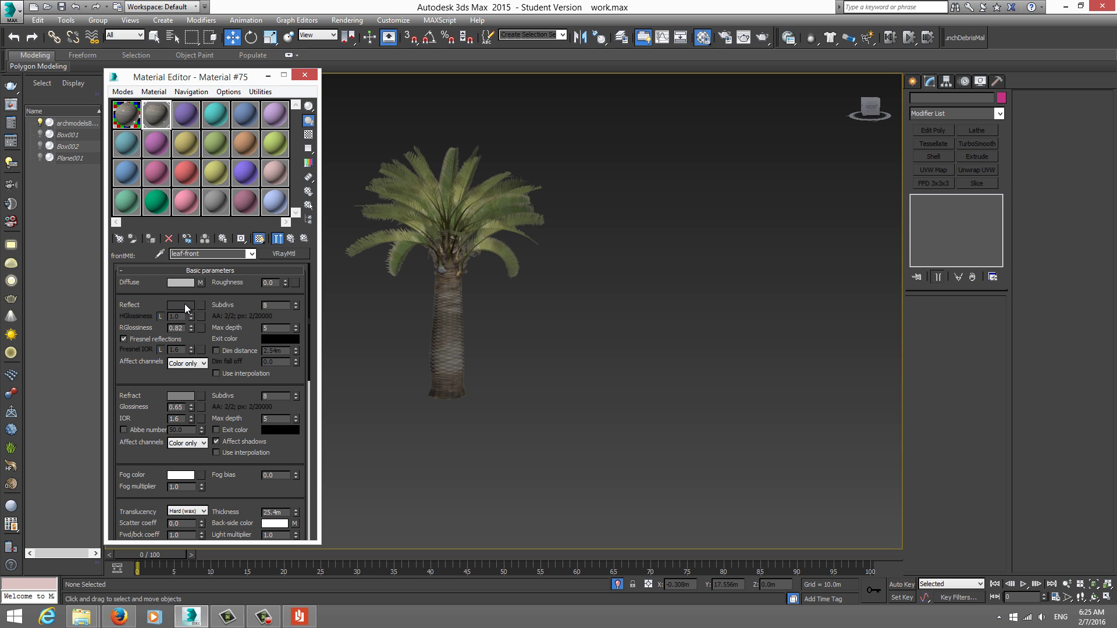
Step: Set the leaf-front refraction colour to black and refraction glossiness to 1.0
click(184, 396)
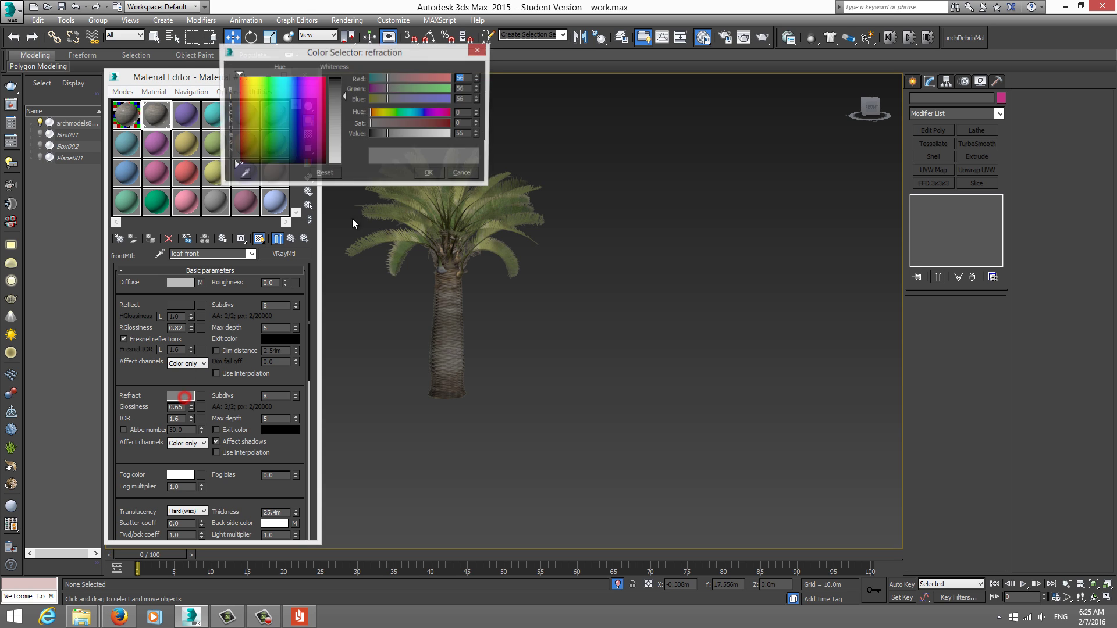
drag(348, 97, 336, 81)
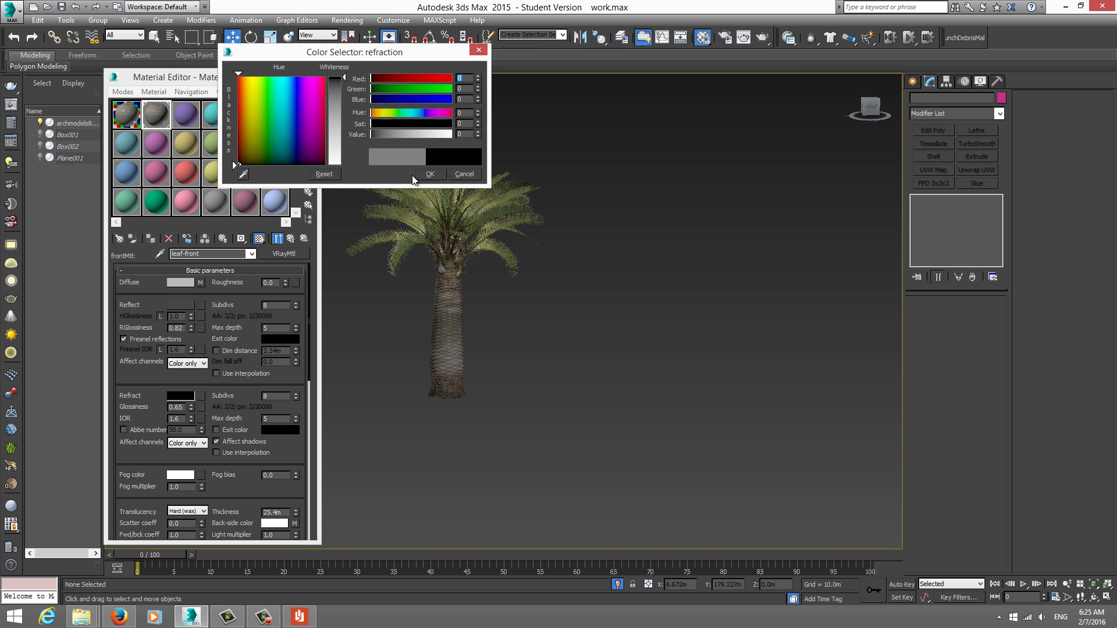
click(427, 174)
click(177, 407)
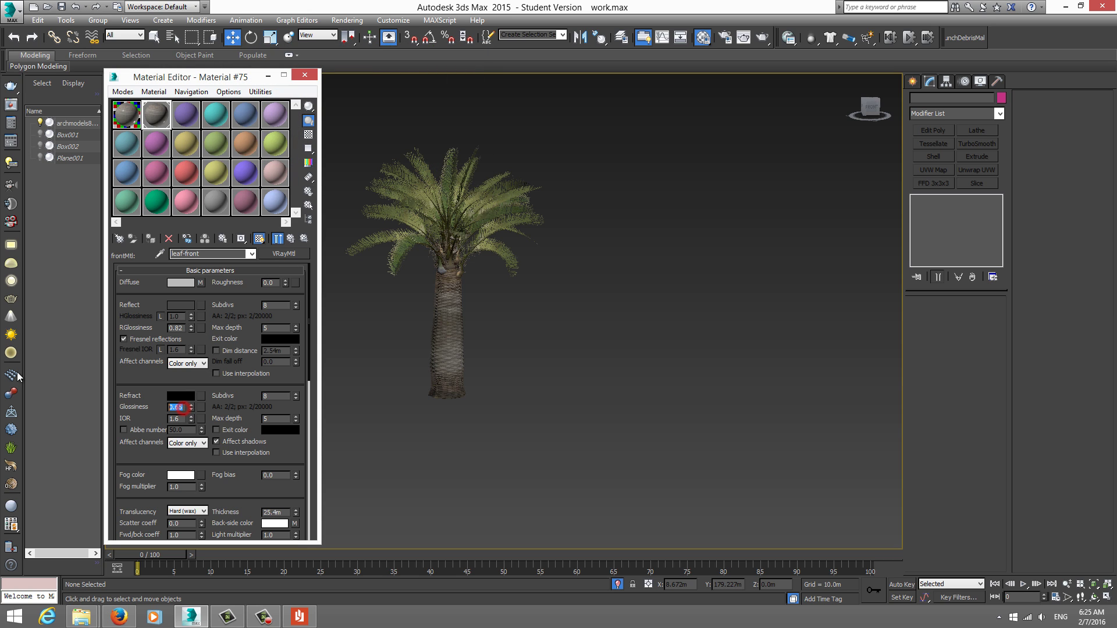
text(1)
key(Return)
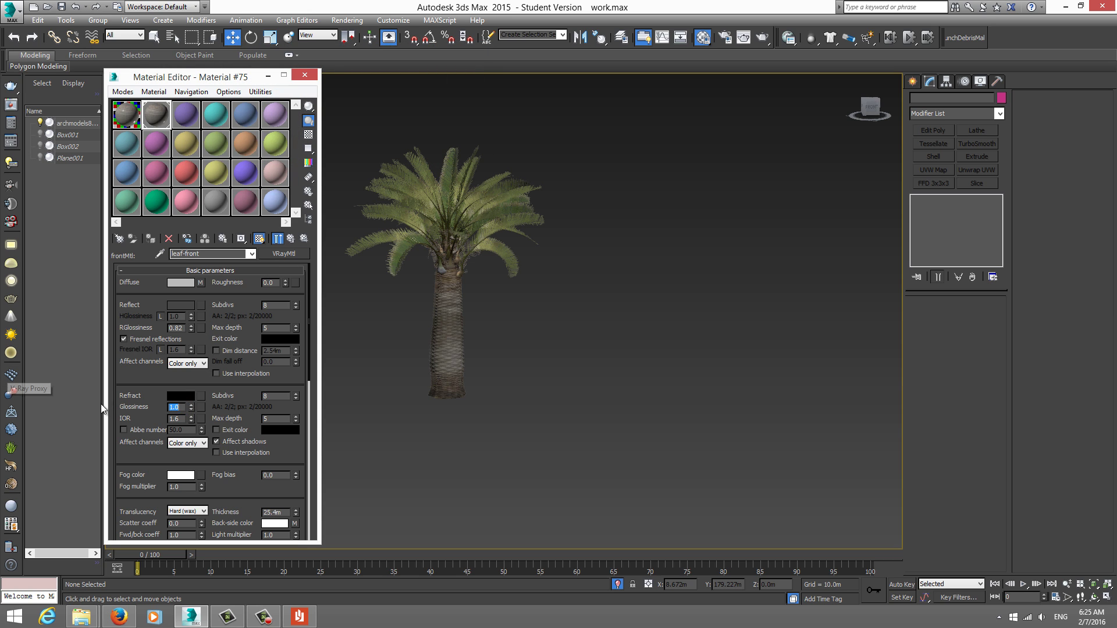
click(144, 414)
Step: Review the leaf-front Maps rollout and orbit to look down on the palm
drag(144, 415, 173, 380)
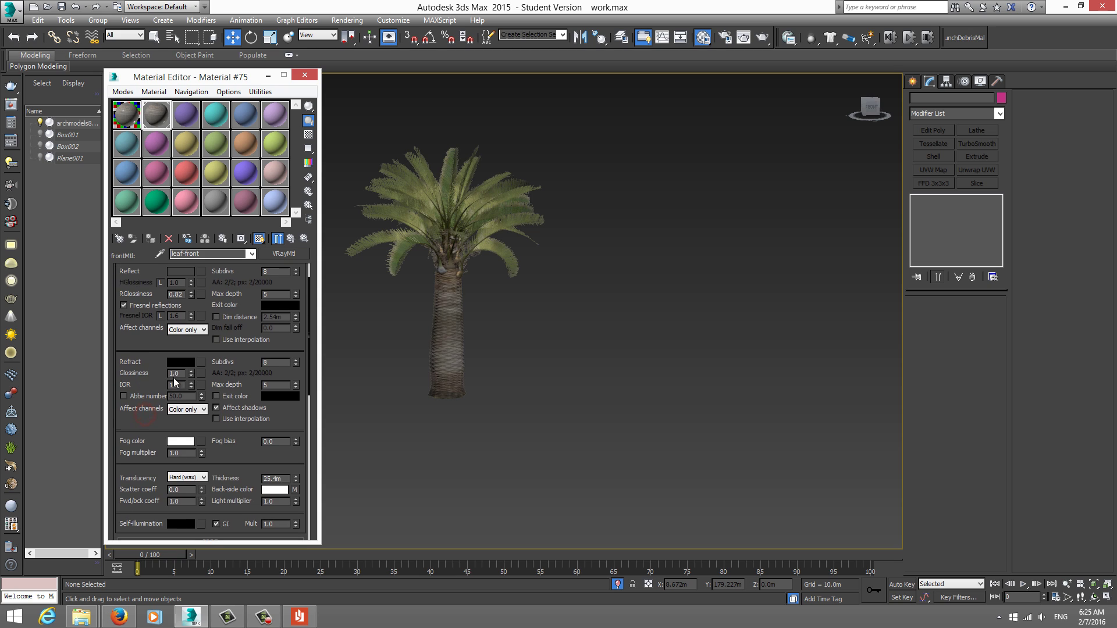
drag(171, 471, 177, 380)
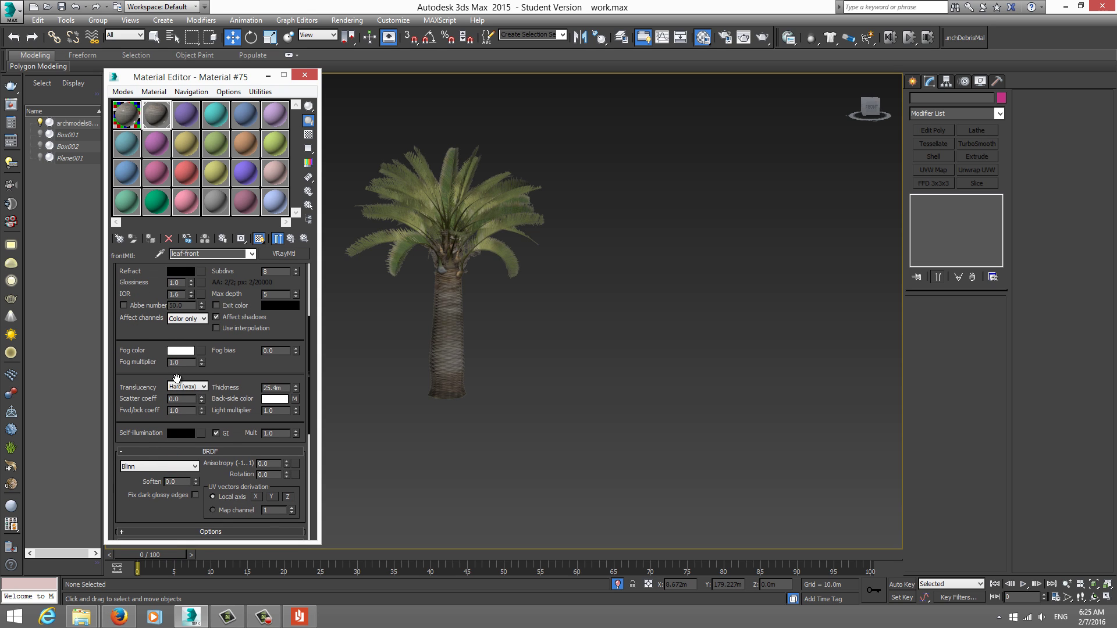
scroll(157, 410, down, 3)
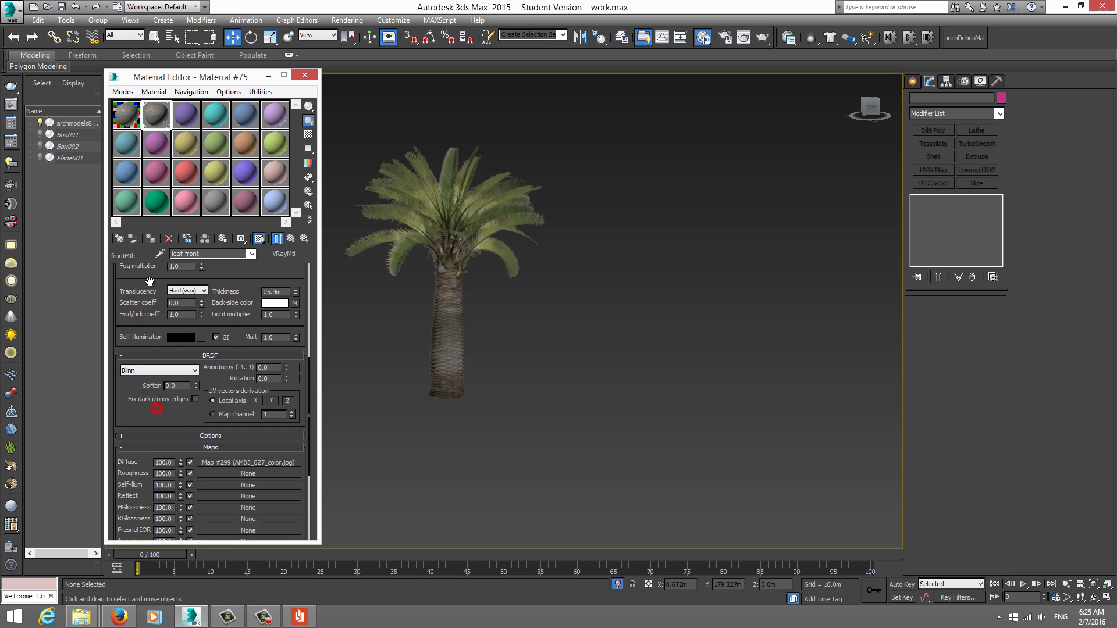
scroll(154, 408, down, 2)
scroll(140, 413, down, 1)
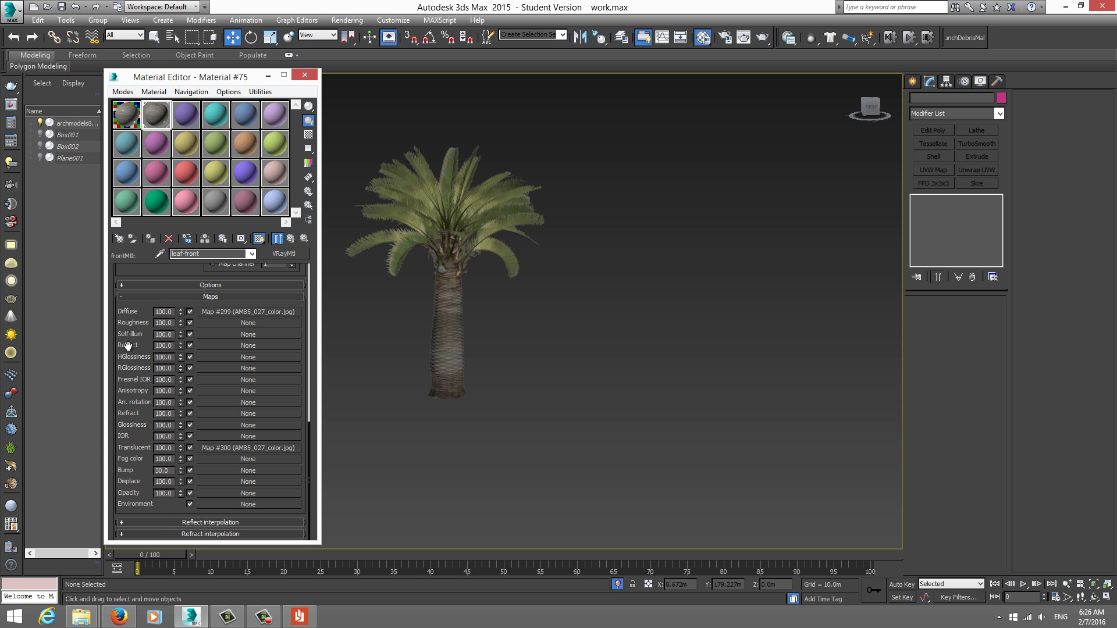
drag(128, 345, 117, 419)
drag(129, 293, 143, 348)
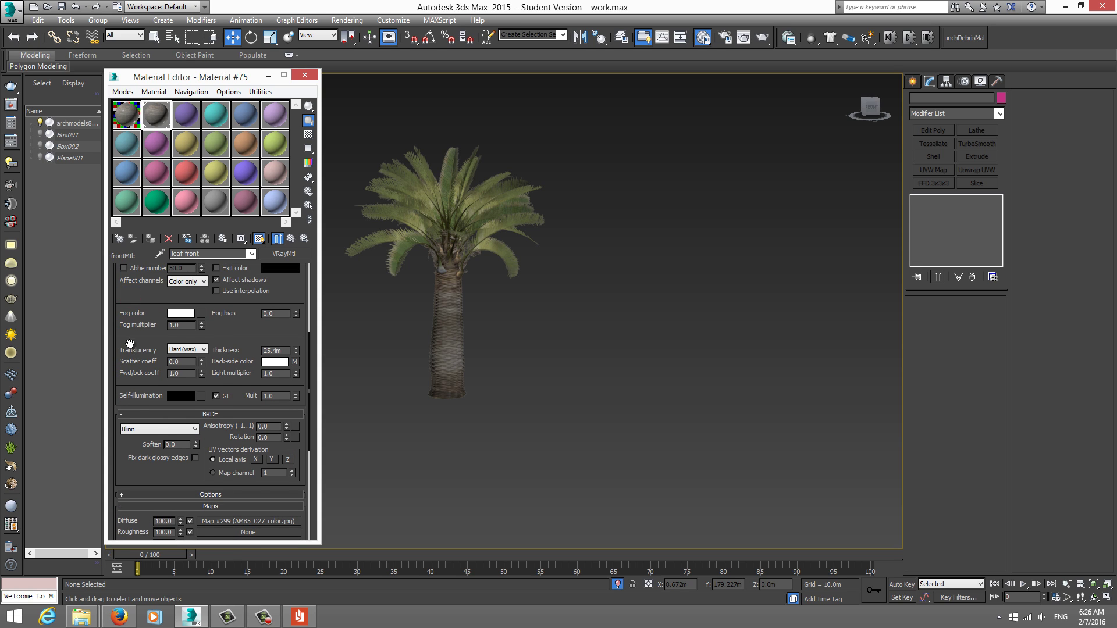
scroll(126, 361, down, 5)
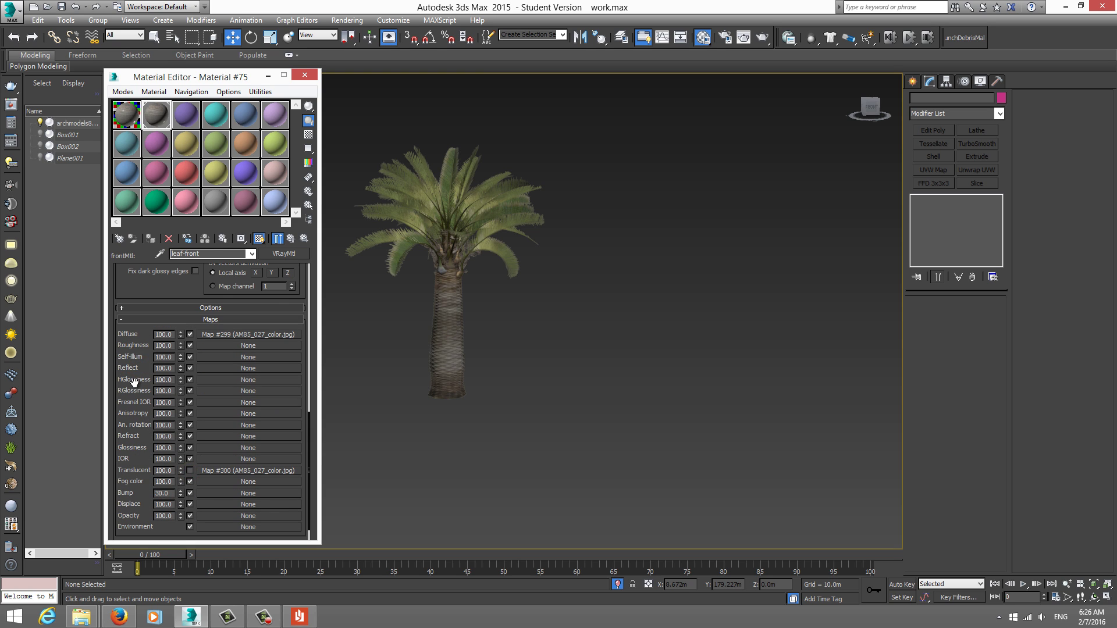
scroll(137, 396, up, 3)
drag(143, 289, 158, 460)
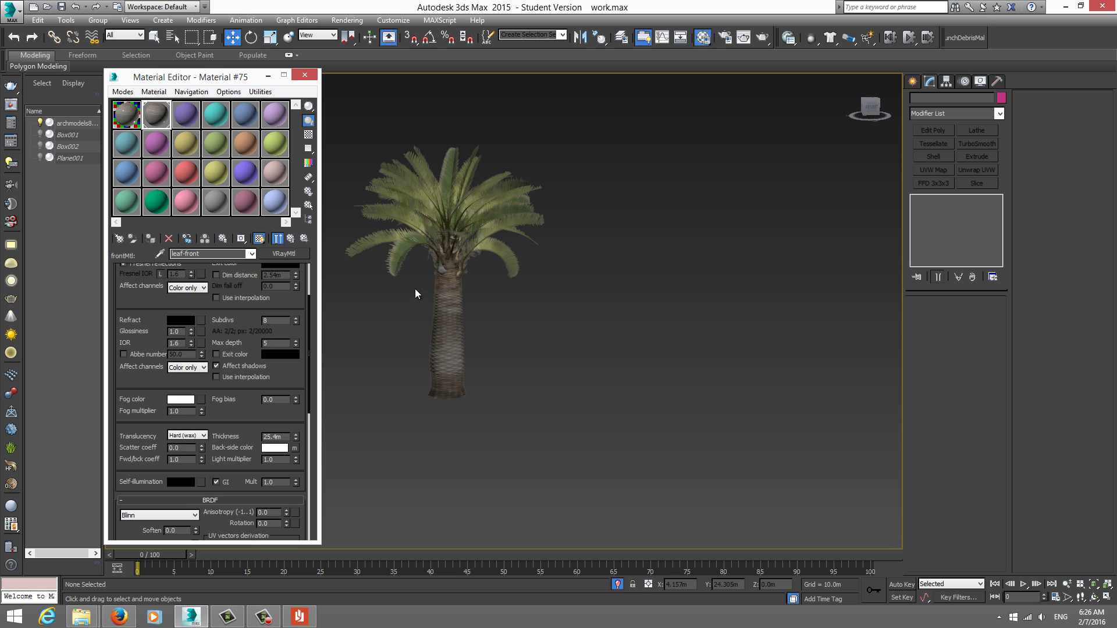
mouse_move(414, 289)
alt+middle_down()
mouse_move(472, 233)
mouse_move(454, 277)
alt+middle_up()
Step: Instance-clone the palm upward, then delete the unwanted extra copies
click(472, 234)
shift+drag(453, 277, 468, 212)
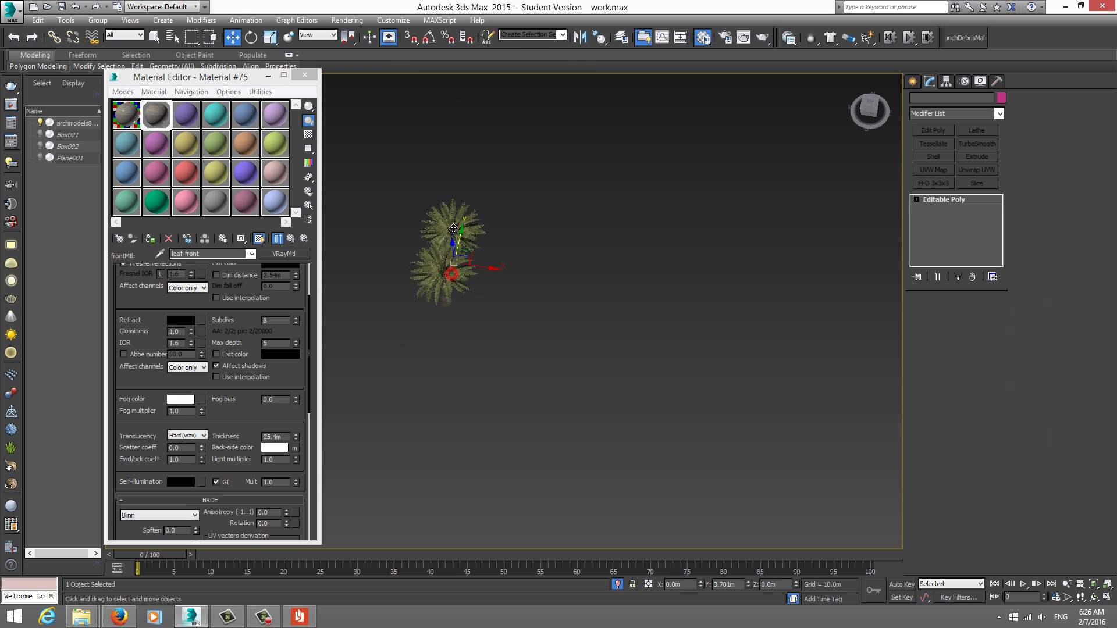
click(528, 284)
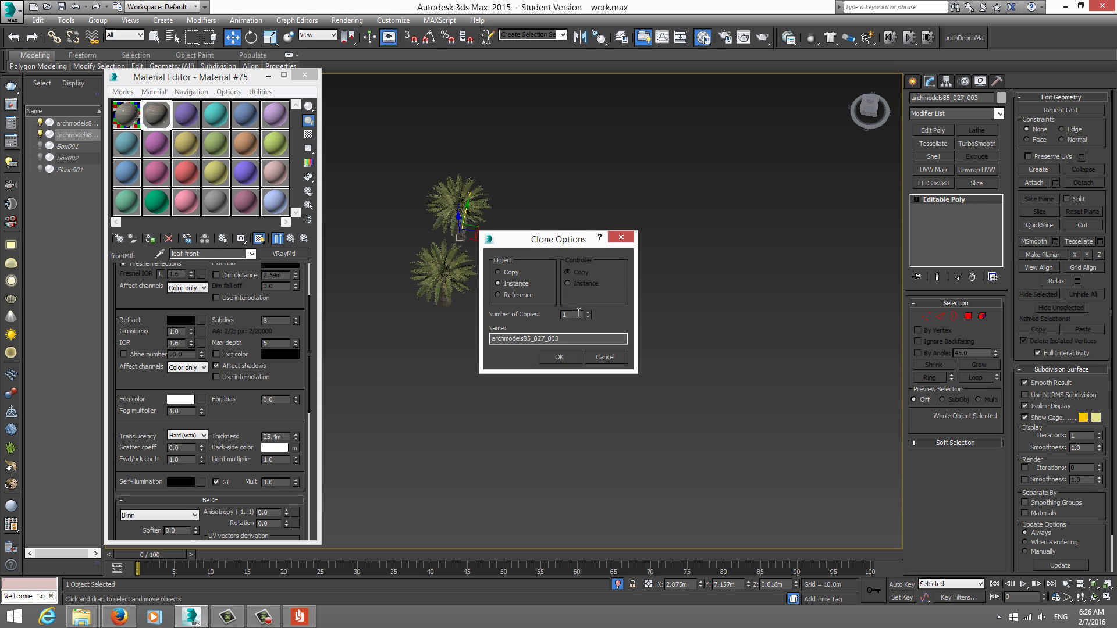
click(513, 282)
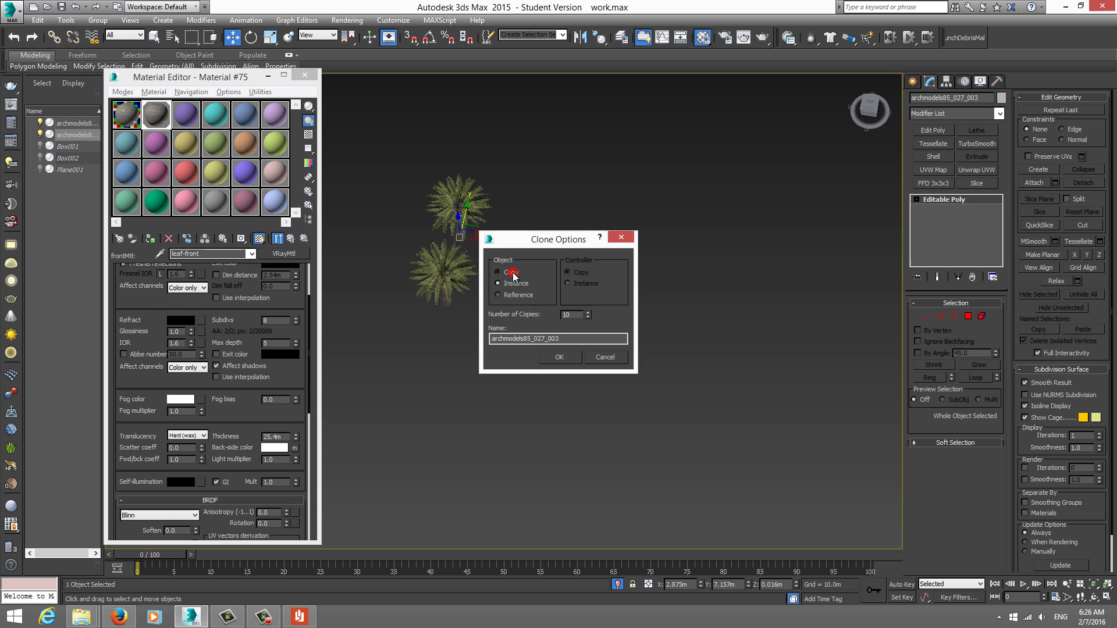
click(559, 358)
scroll(518, 361, down, 5)
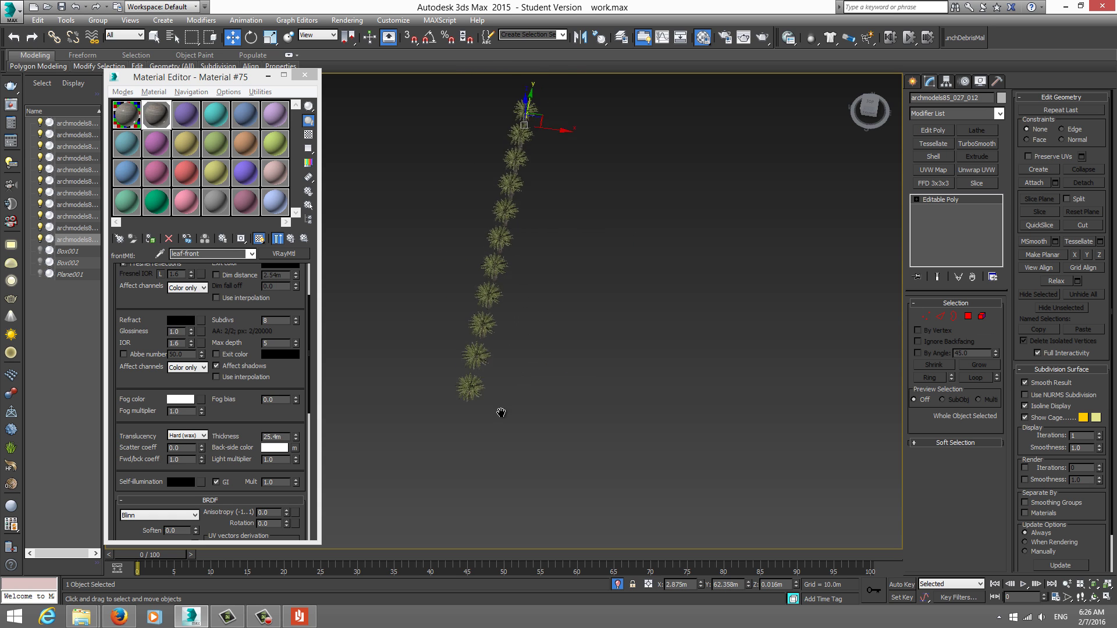
scroll(511, 375, up, 1)
scroll(519, 342, up, 2)
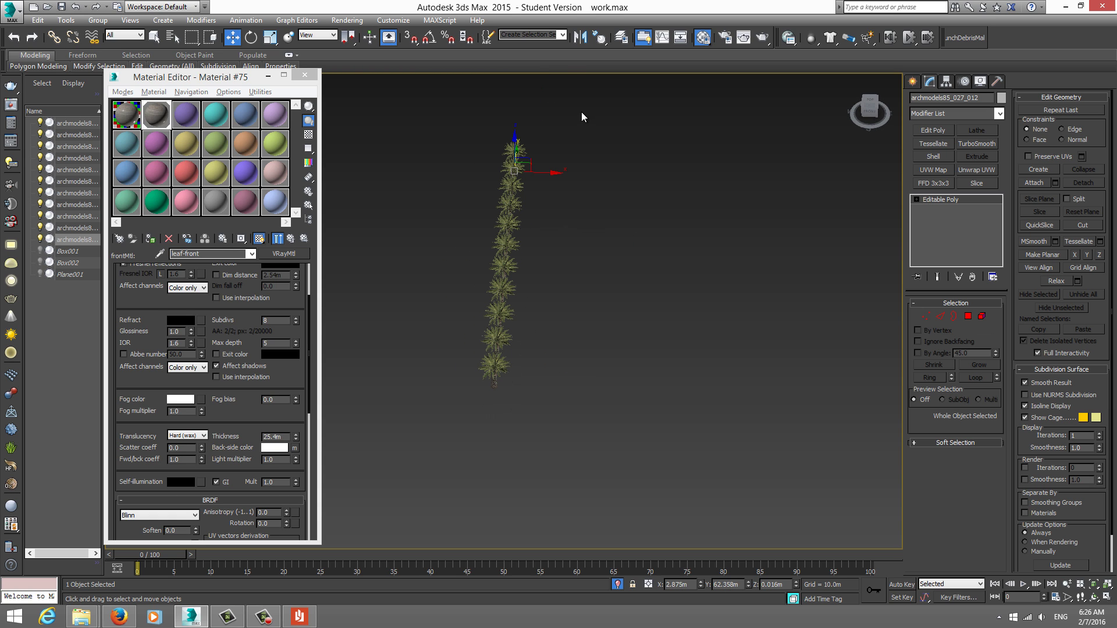
drag(582, 113, 467, 338)
key(Delete)
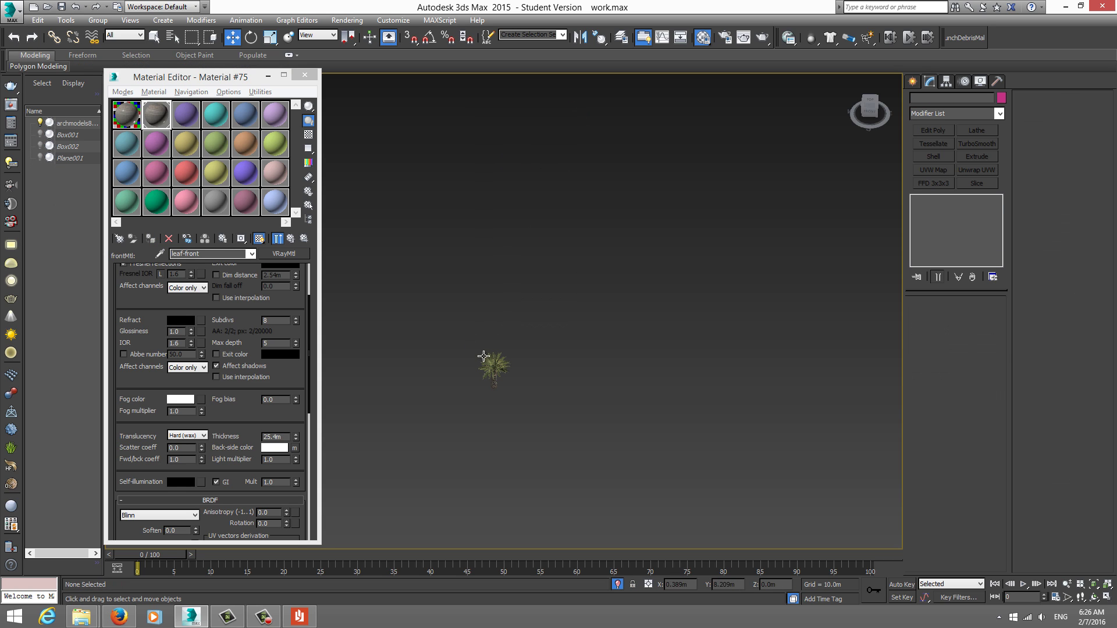
Step: Clone the remaining palm along Y into a row of seven instanced trees
click(484, 356)
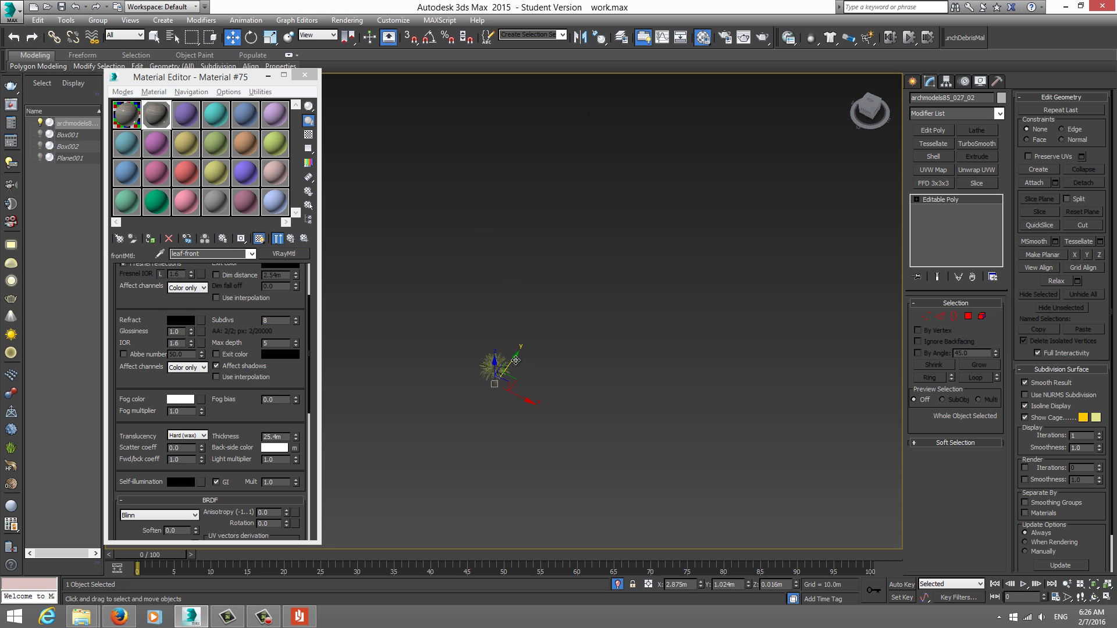
shift+drag(515, 360, 547, 326)
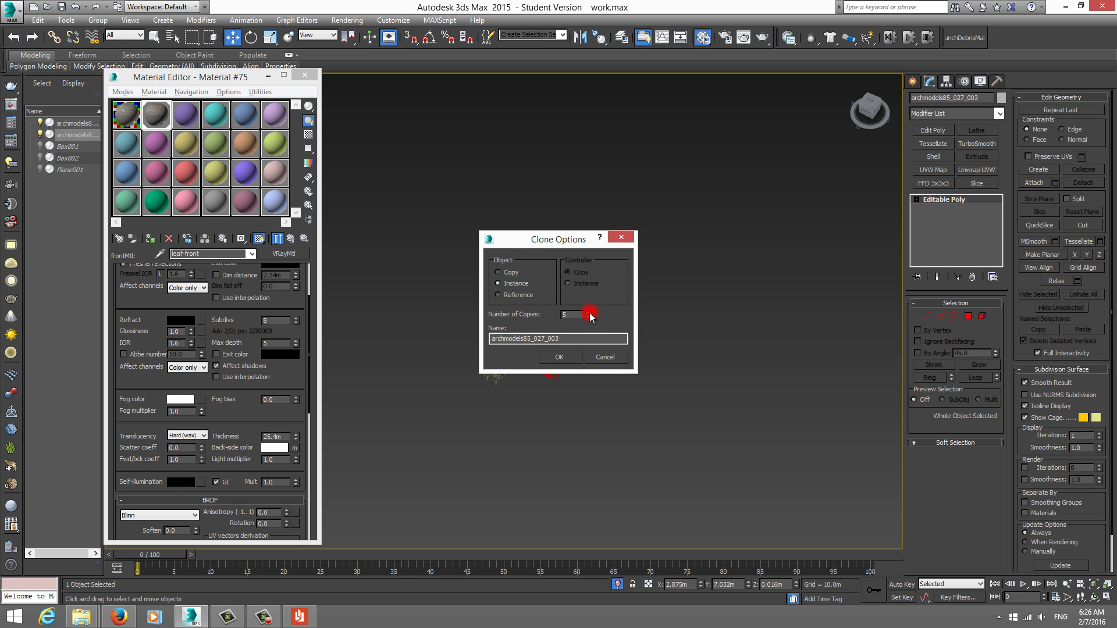
click(573, 357)
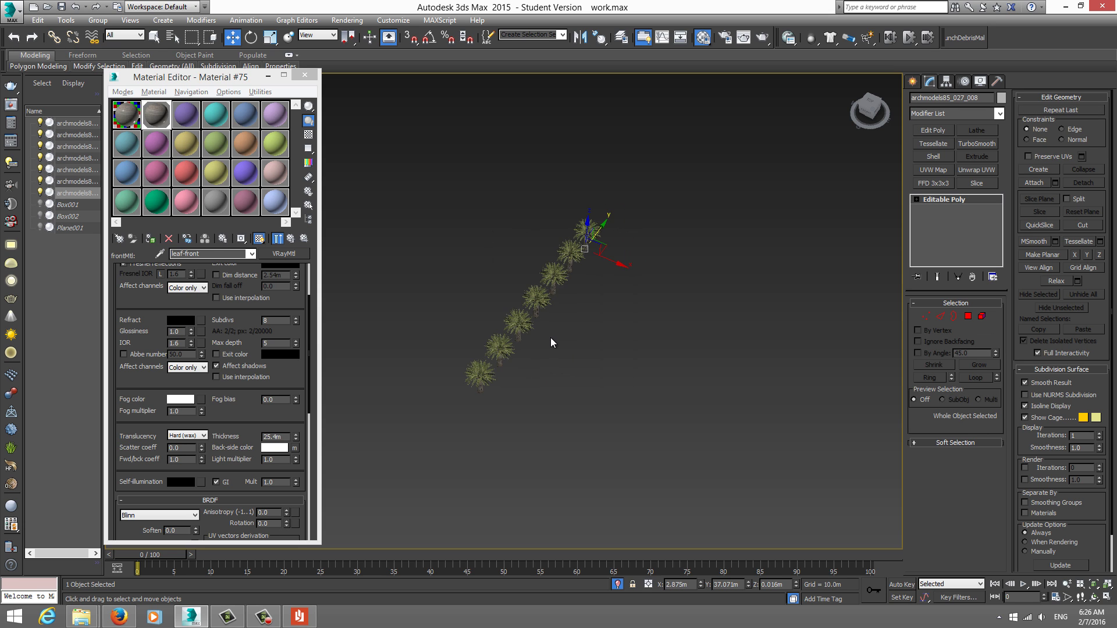
alt+middle_drag(550, 342, 618, 252)
Step: Select the whole row and clone it to the right as a second row
drag(508, 406, 617, 221)
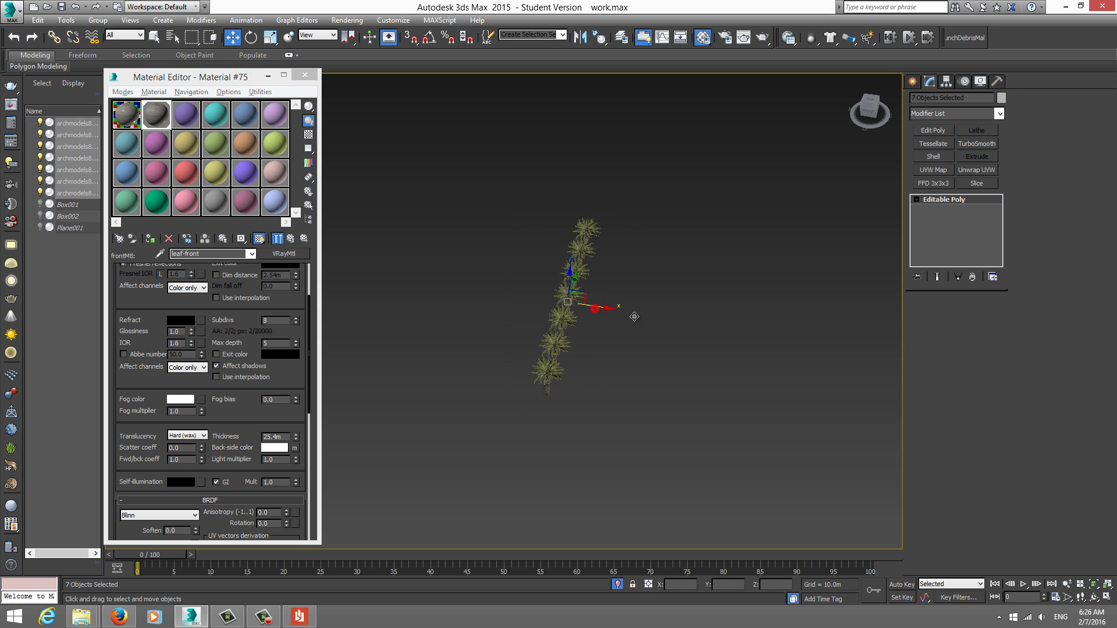
shift+drag(589, 311, 673, 323)
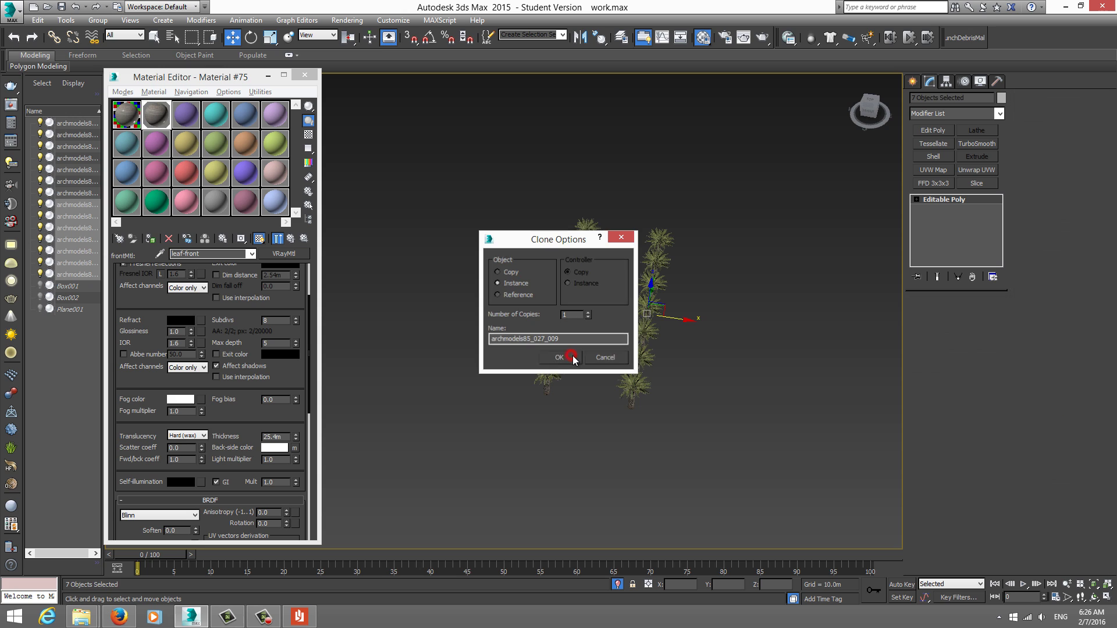
click(569, 357)
mouse_move(569, 357)
alt+middle_down()
mouse_move(586, 310)
mouse_move(614, 318)
alt+middle_up()
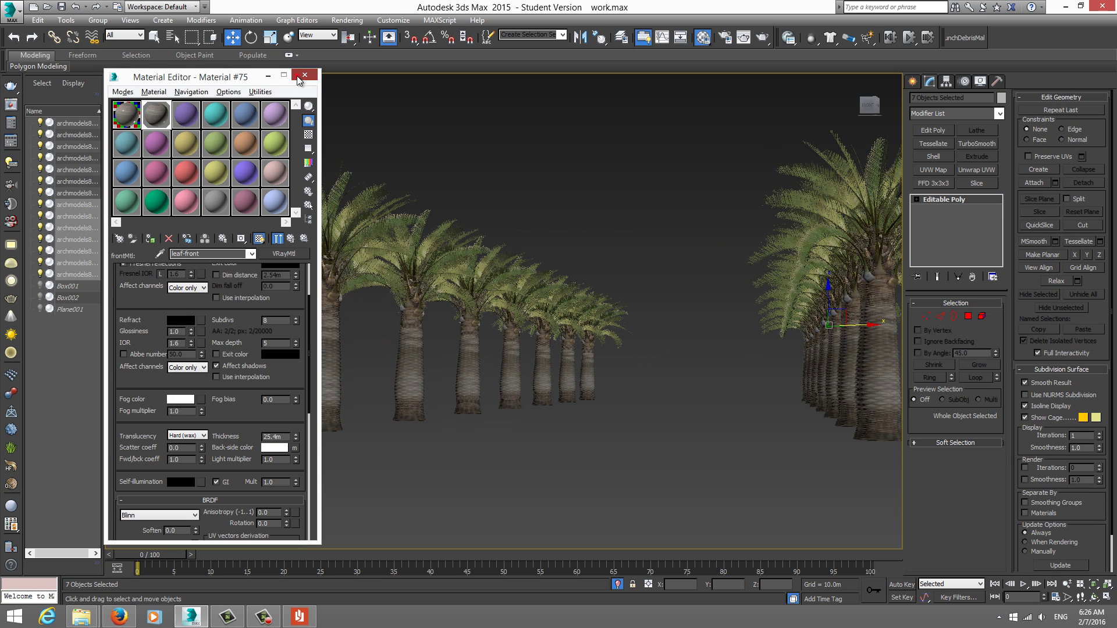
Step: Close the material editor and zoom in across the nearest palm trunks
click(298, 76)
scroll(332, 384, up, 5)
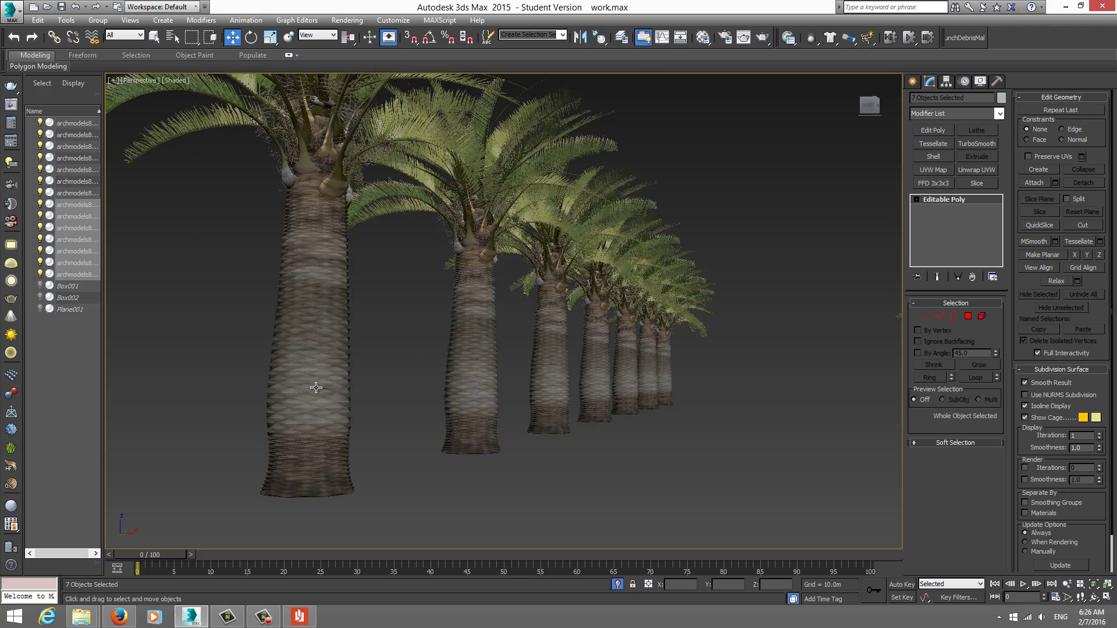
scroll(326, 385, up, 3)
mouse_move(320, 387)
middle_down()
mouse_move(444, 407)
mouse_move(347, 387)
middle_up()
scroll(367, 386, up, 3)
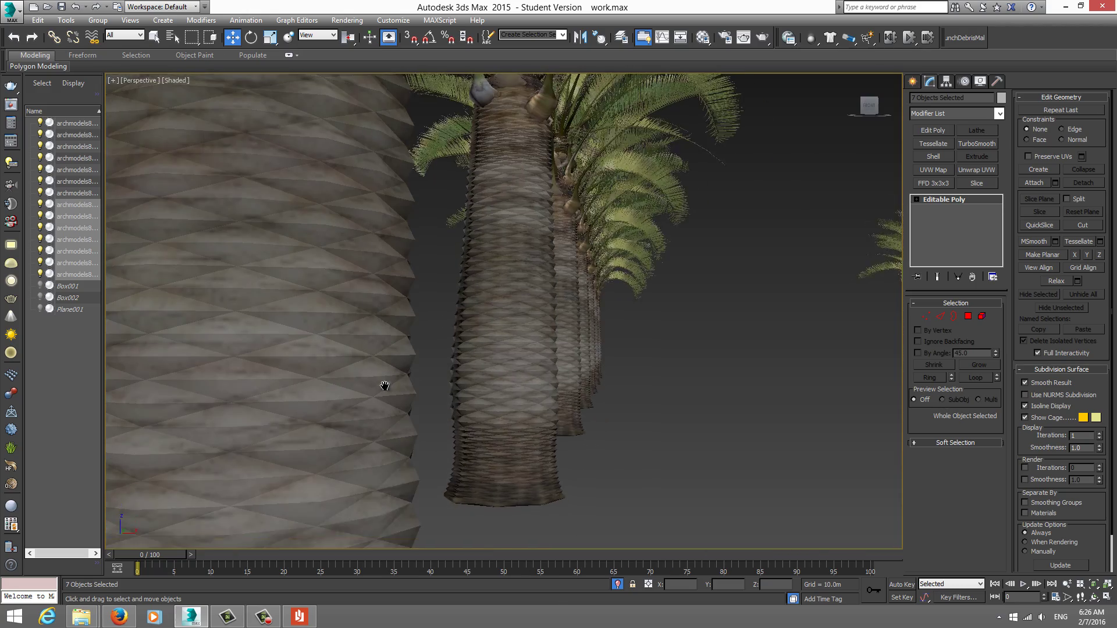
scroll(417, 386, up, 2)
scroll(426, 385, down, 1)
scroll(442, 391, down, 3)
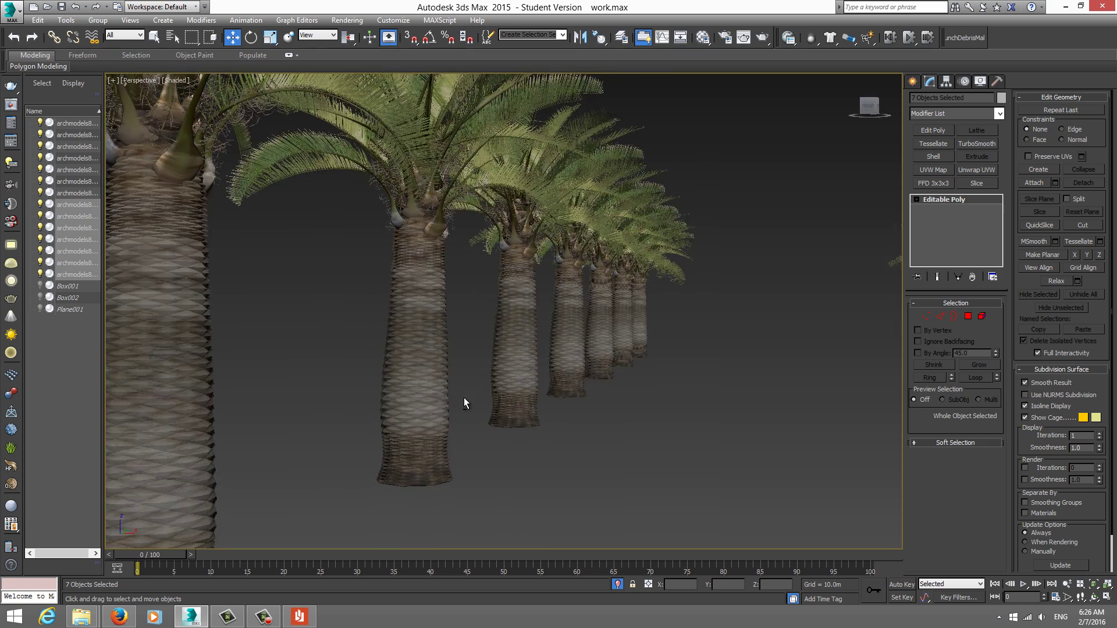
scroll(474, 392, down, 5)
scroll(492, 387, up, 2)
scroll(518, 388, up, 1)
scroll(518, 387, up, 1)
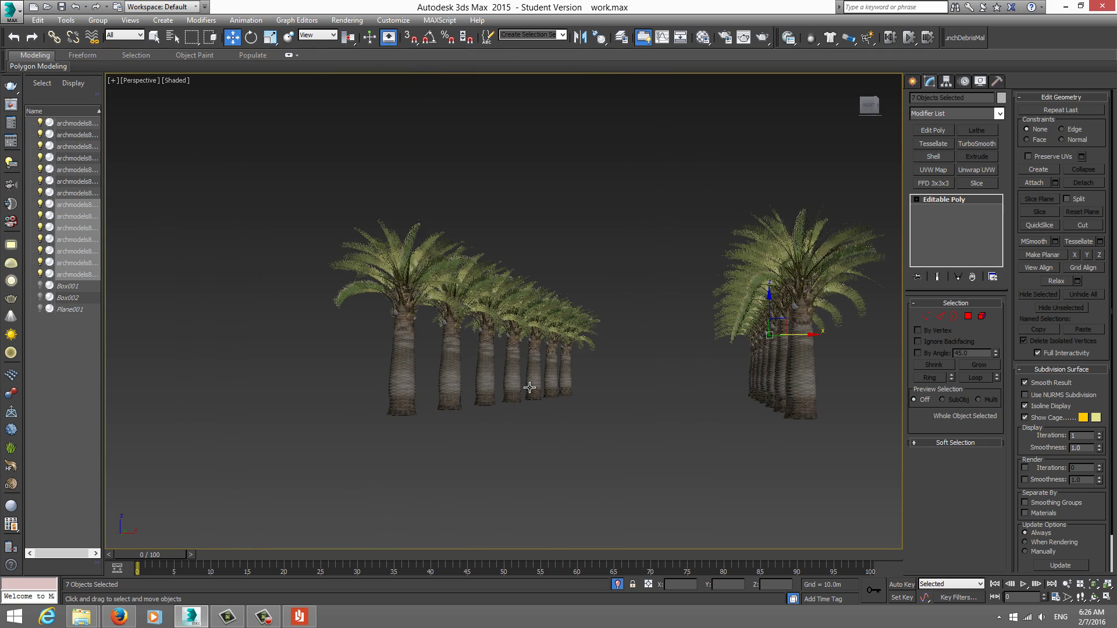
scroll(532, 389, up, 2)
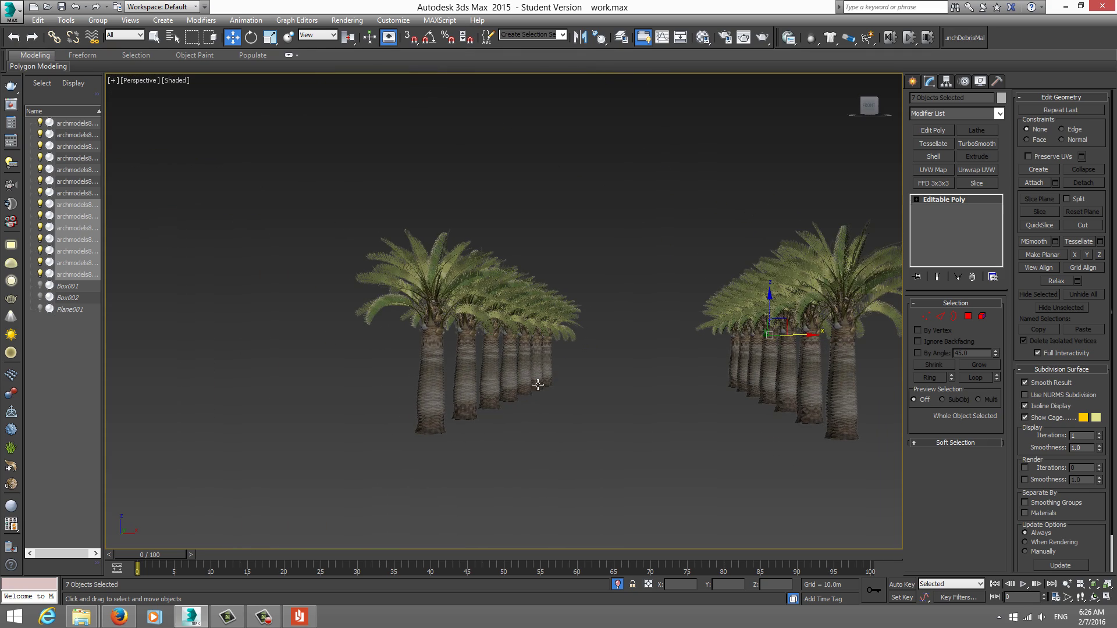
Step: Orbit above both palm rows, then reopen the material editor on leaf-front
alt+middle_drag(568, 354, 589, 346)
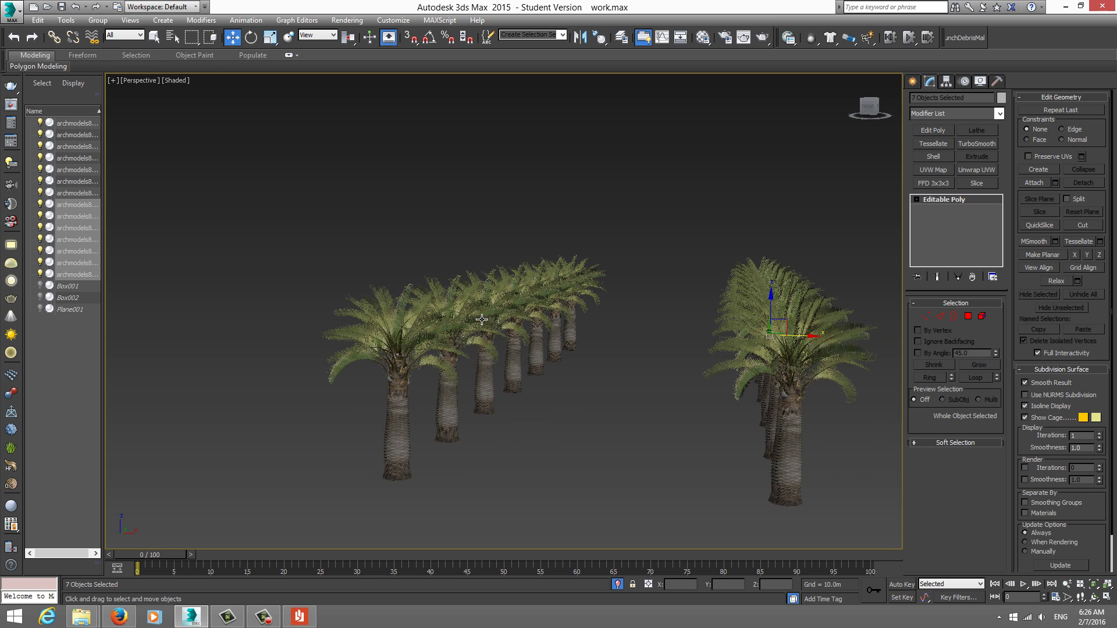
scroll(511, 292, down, 2)
alt+middle_drag(512, 292, 536, 352)
key(m)
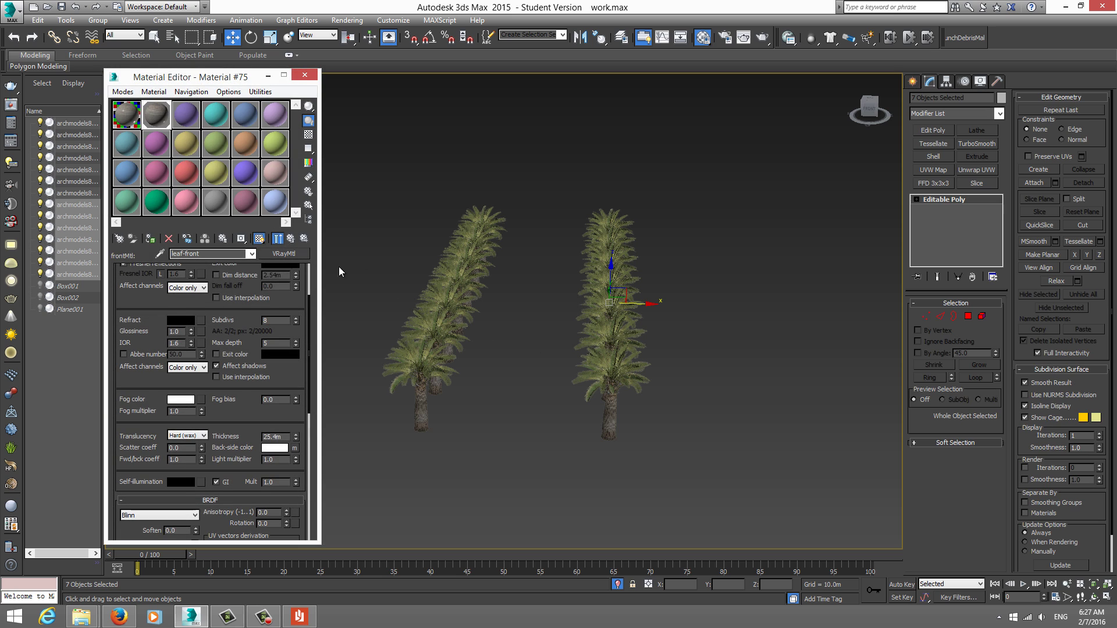
drag(205, 302, 212, 423)
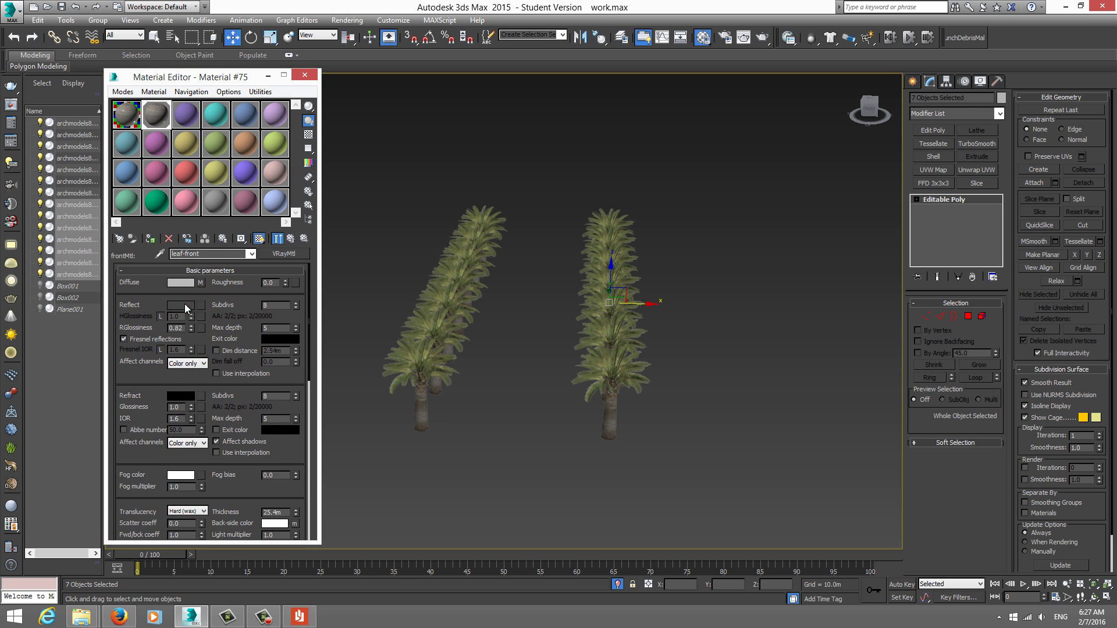
double_click(157, 122)
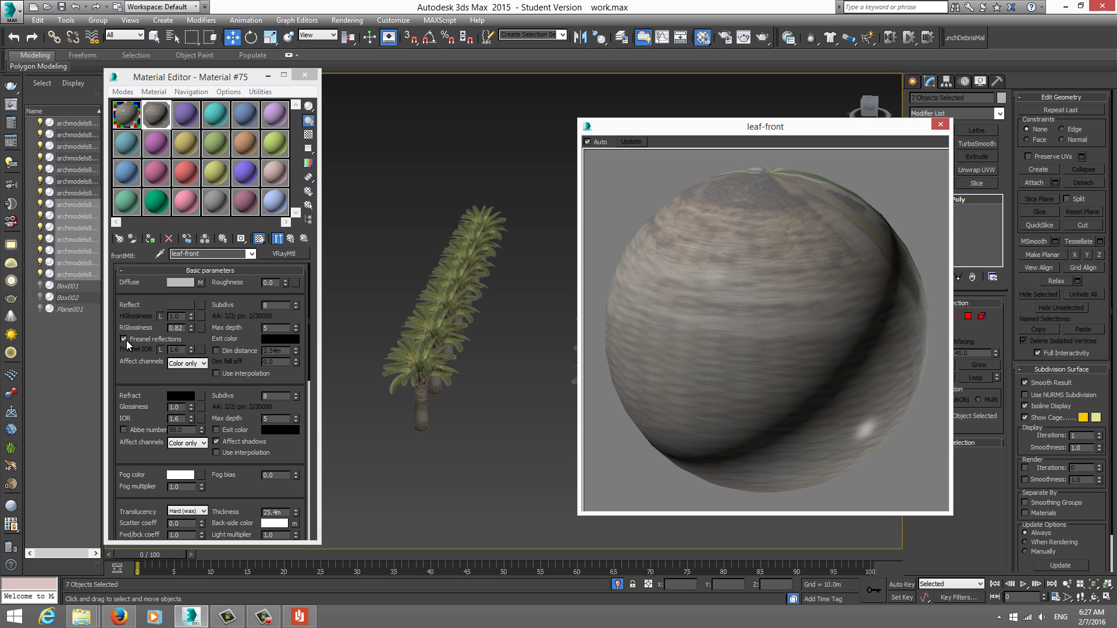
click(124, 339)
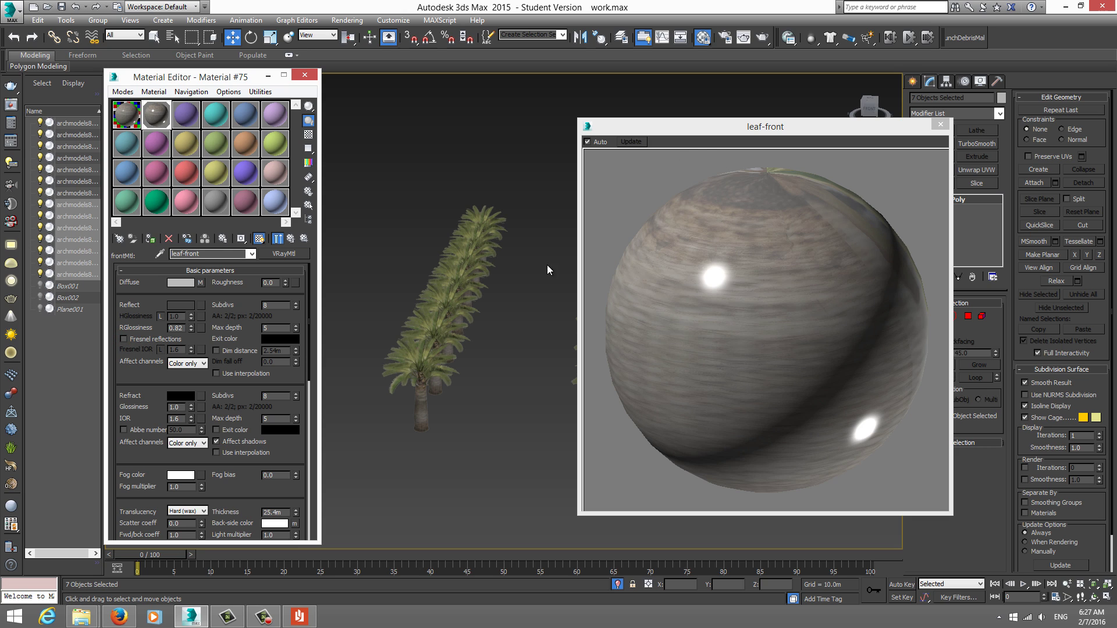
click(141, 341)
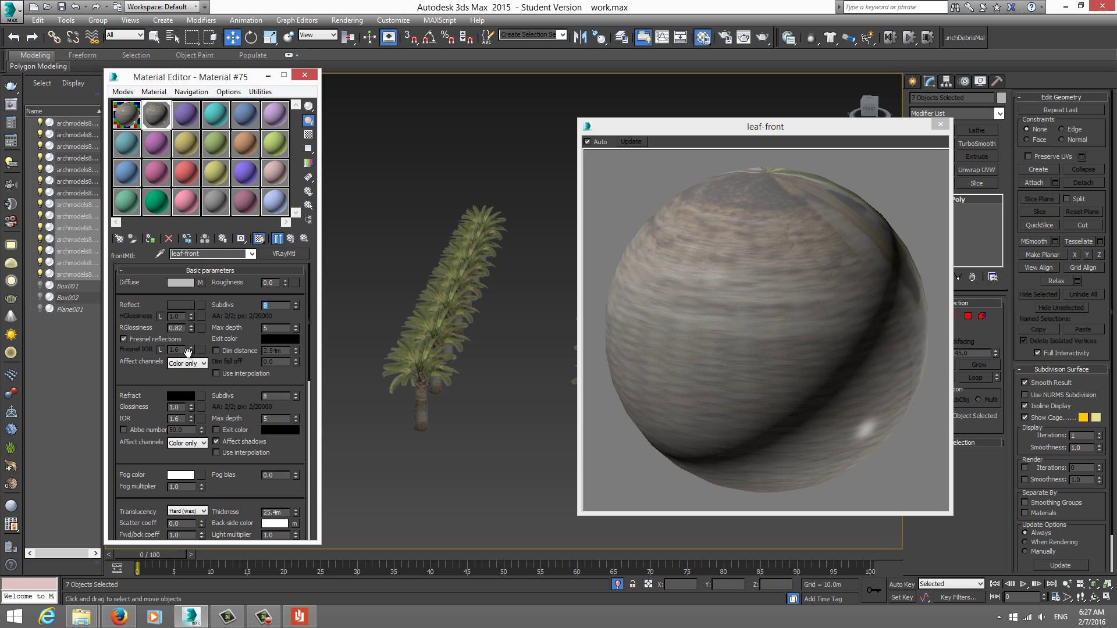
drag(170, 381, 176, 370)
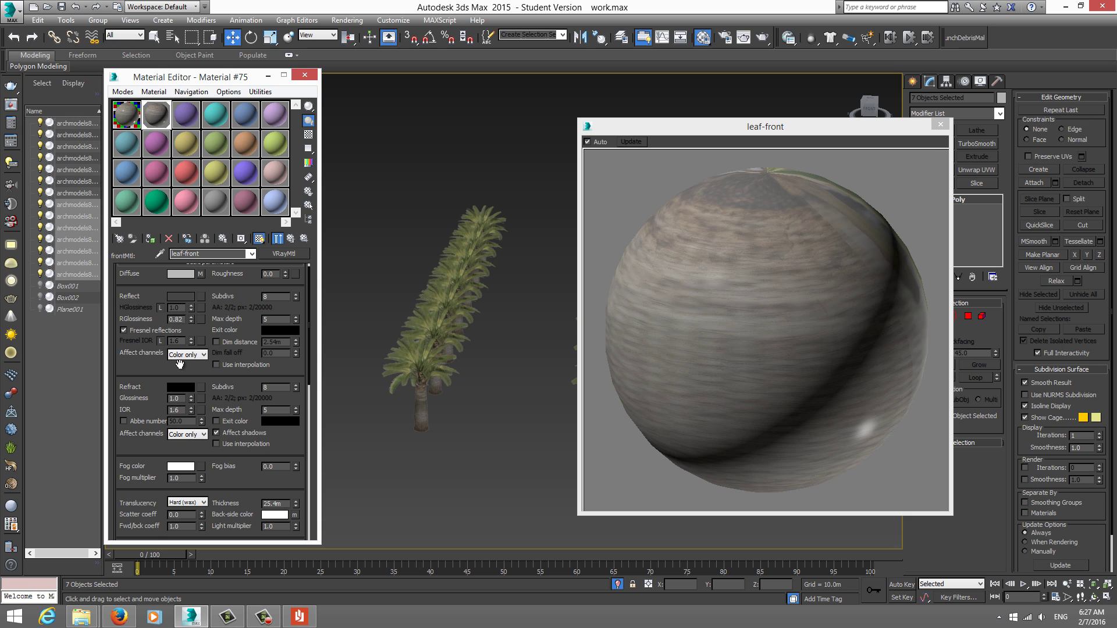
scroll(271, 351, down, 3)
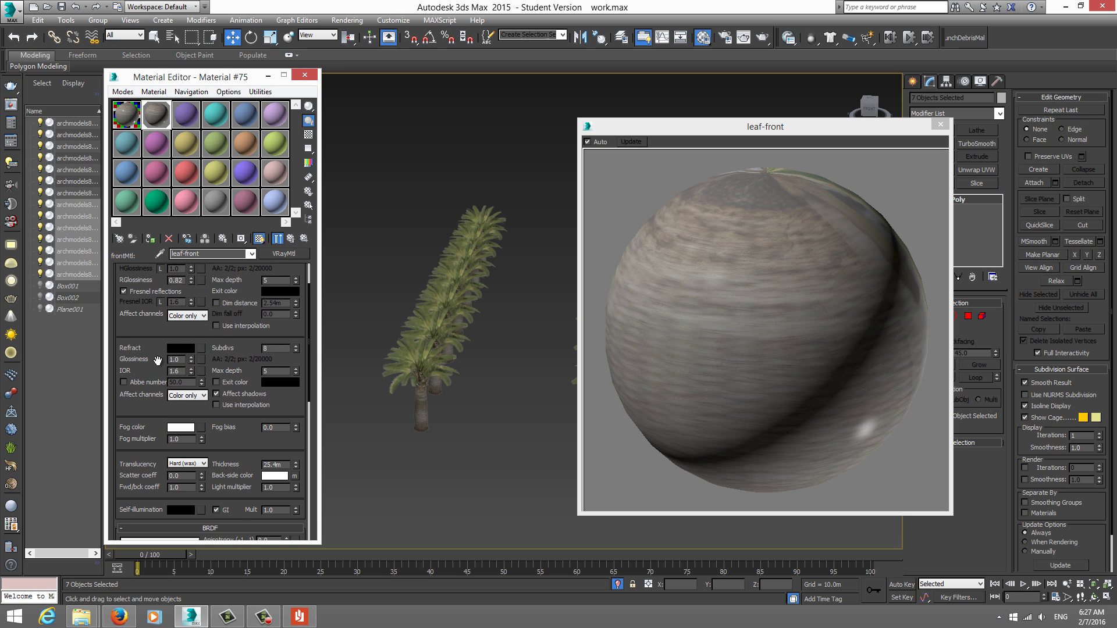
drag(146, 359, 145, 276)
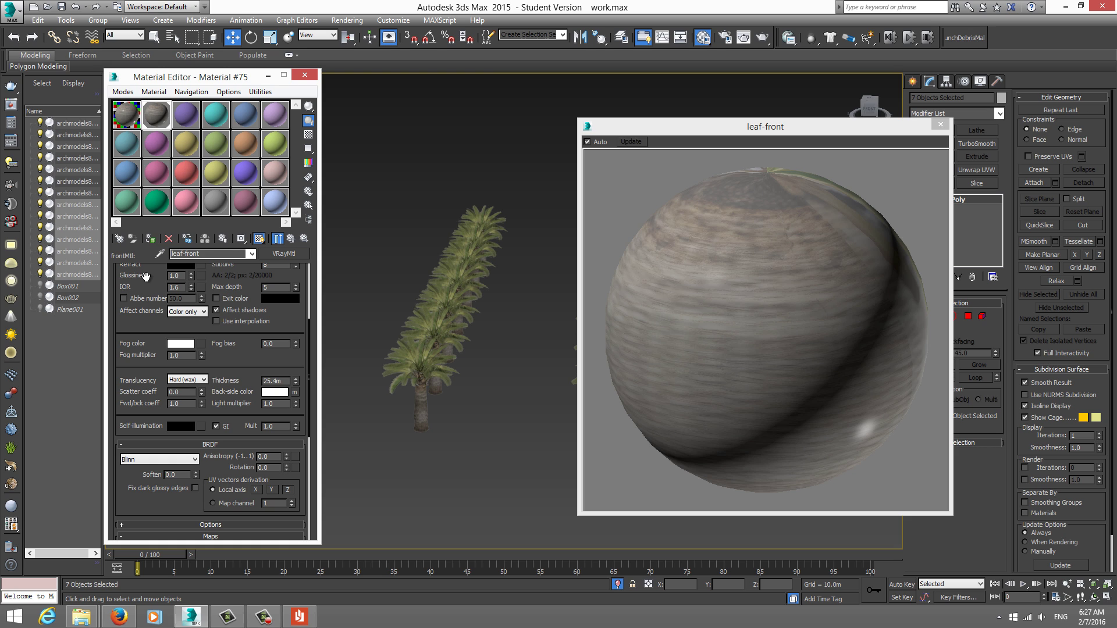
click(940, 124)
Step: Toggle the leaf-front material's Displace map checkbox, then close the material editor
scroll(147, 378, down, 5)
scroll(145, 370, down, 1)
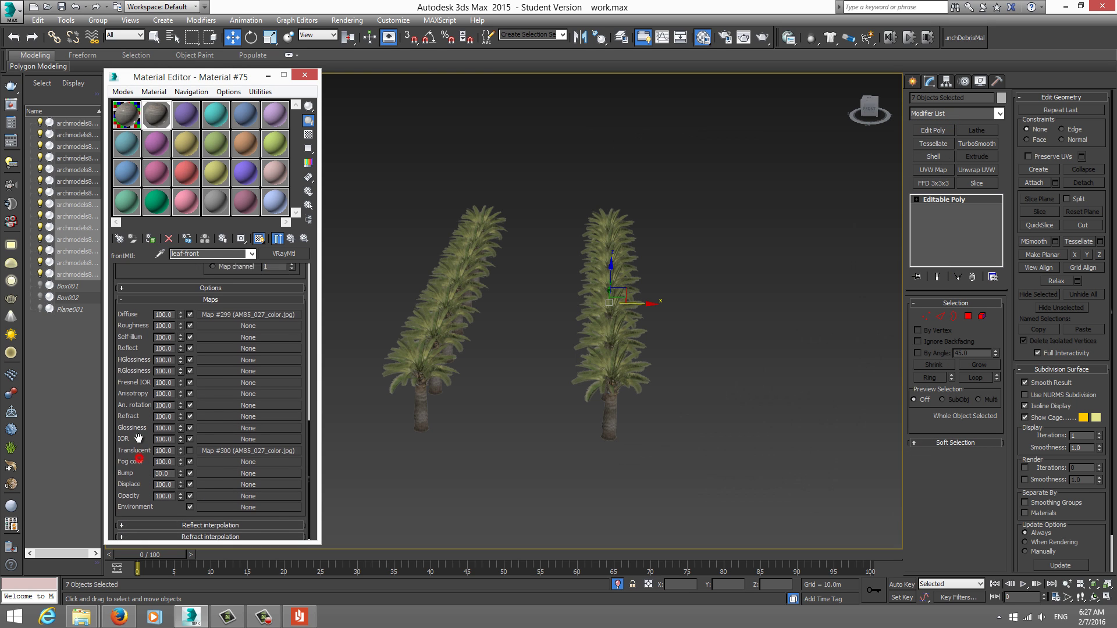
click(191, 482)
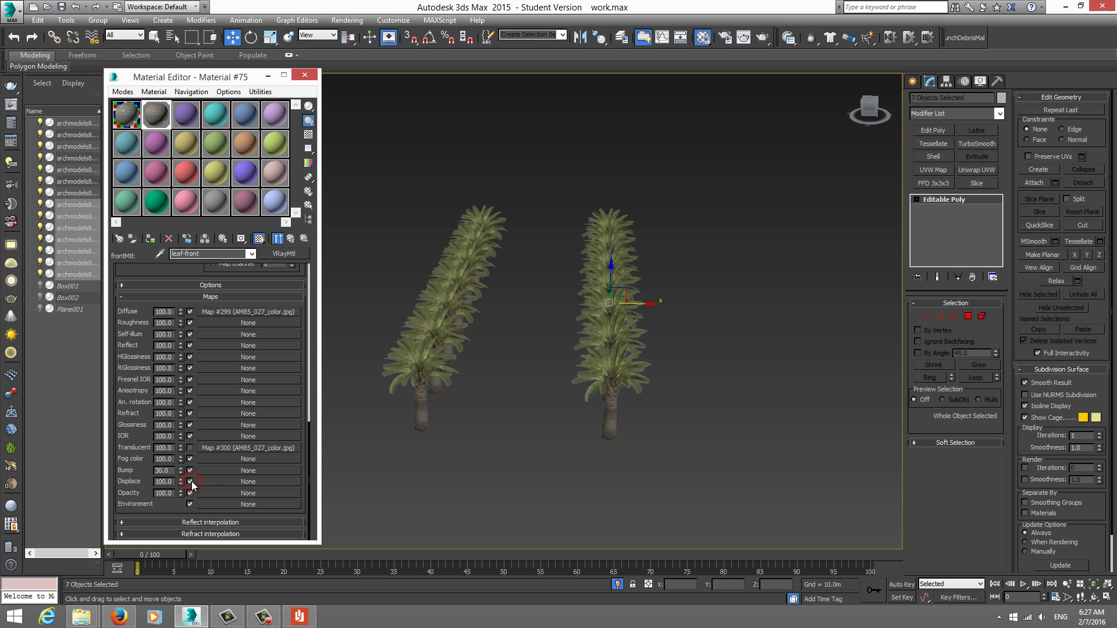
alt+middle_drag(446, 358, 438, 353)
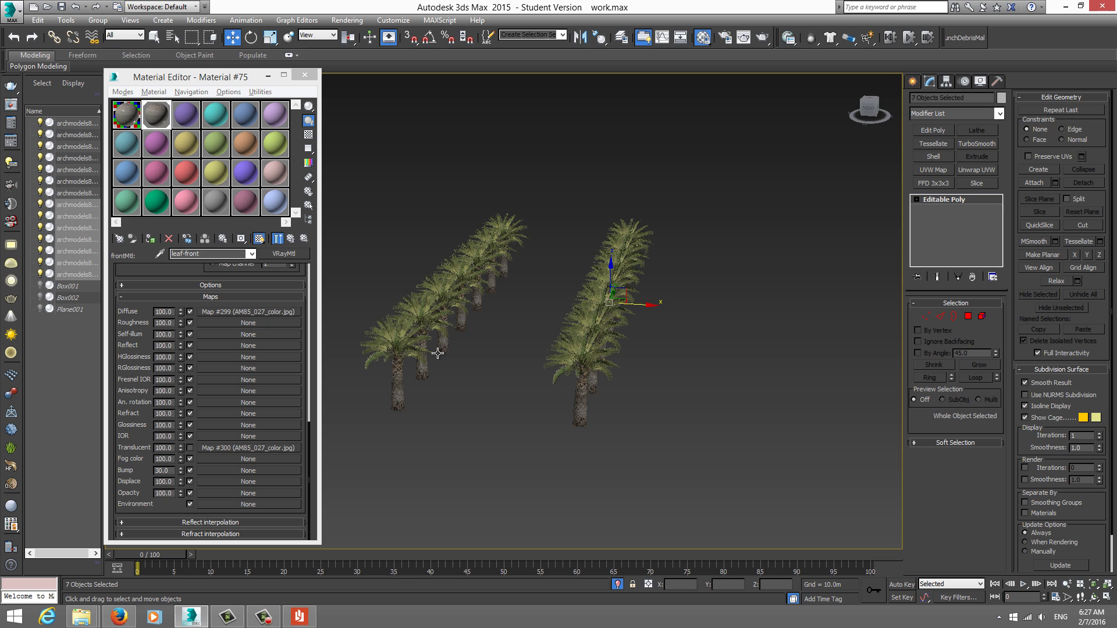
click(304, 75)
key(m)
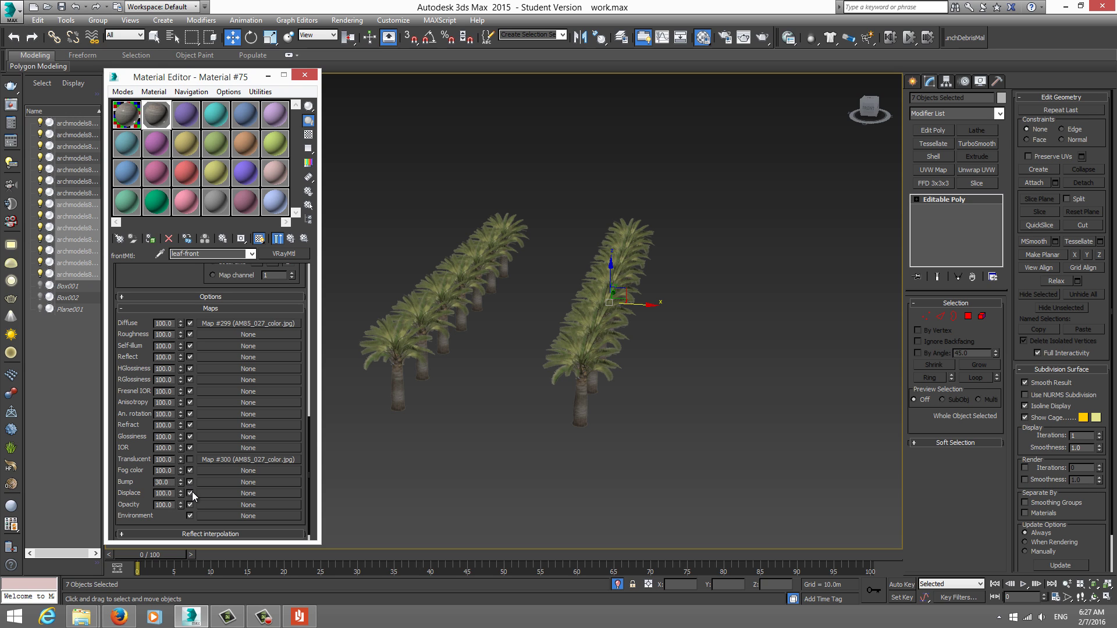
click(306, 75)
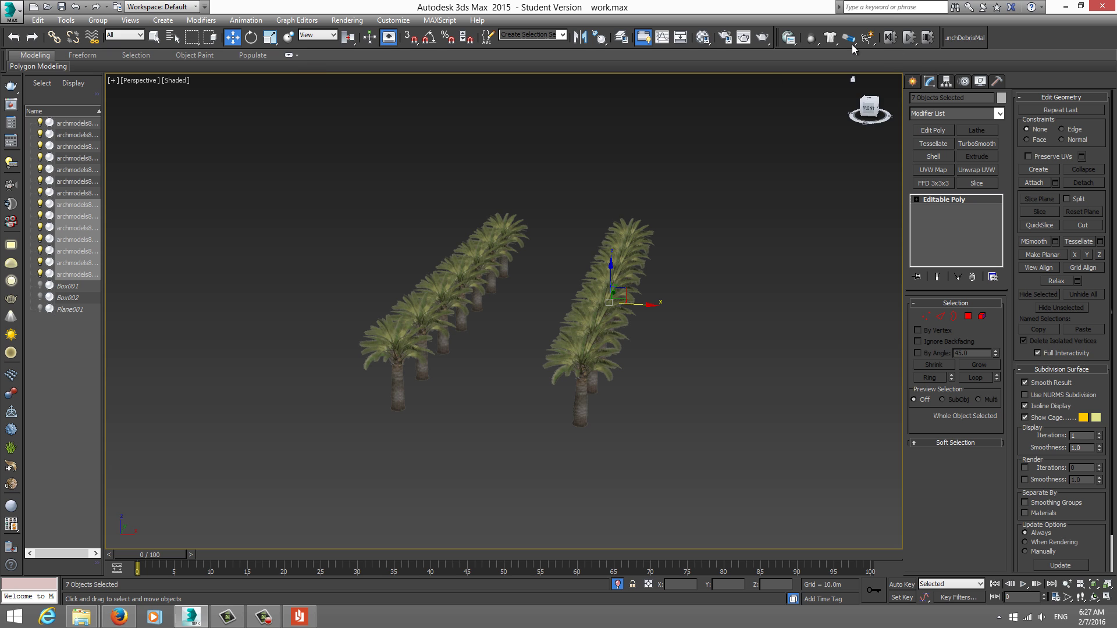
Step: Uncheck Displacement in V-Ray Global switches, then switch to Firefox
click(724, 37)
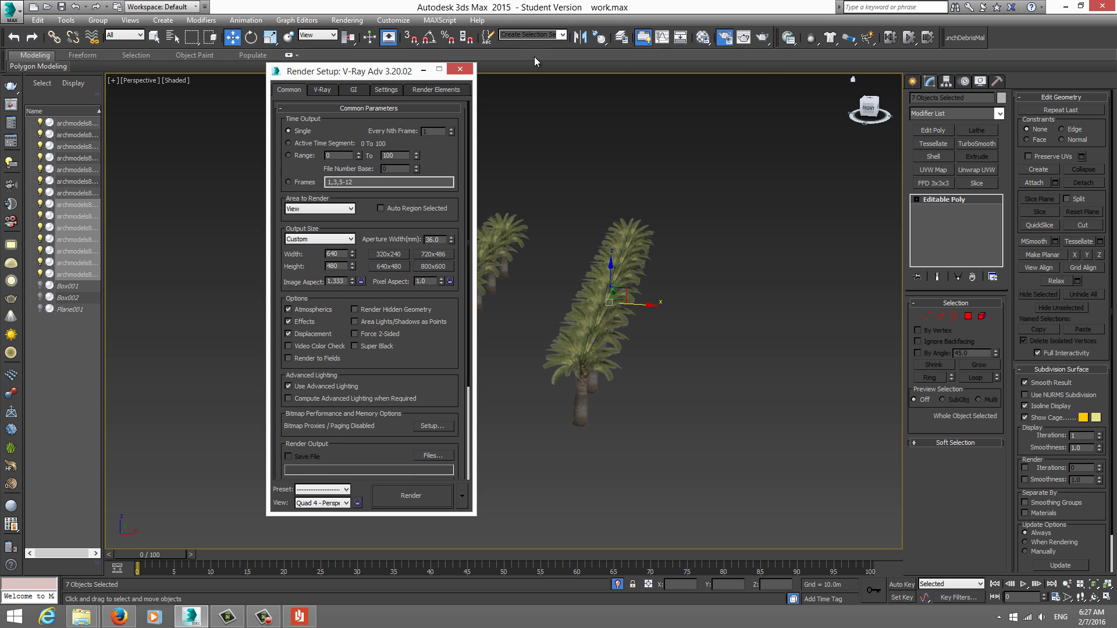
click(323, 90)
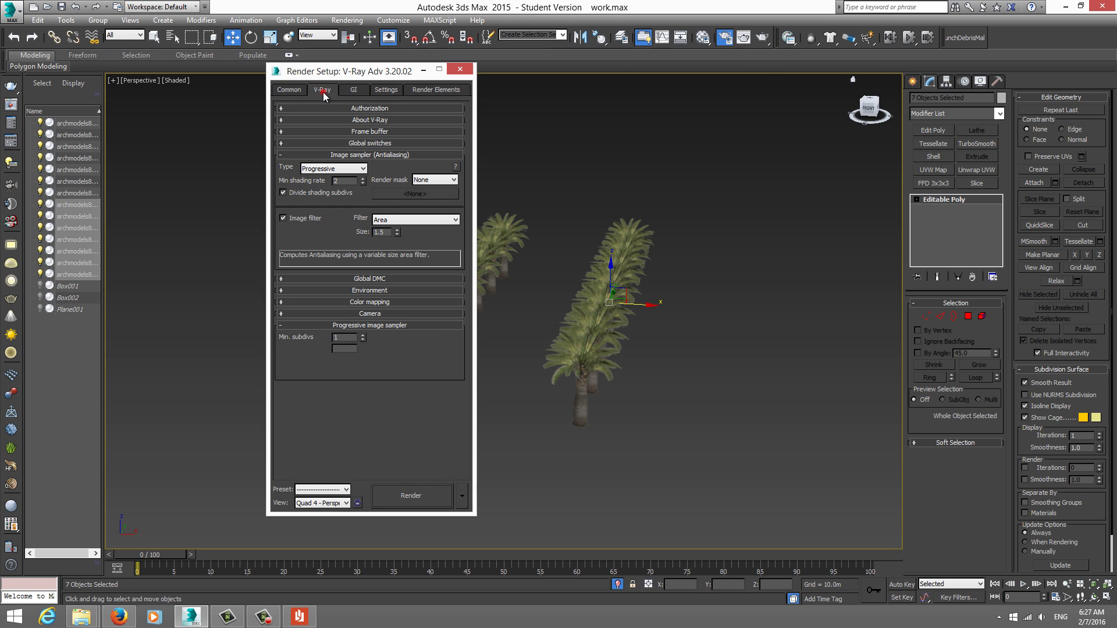
click(368, 144)
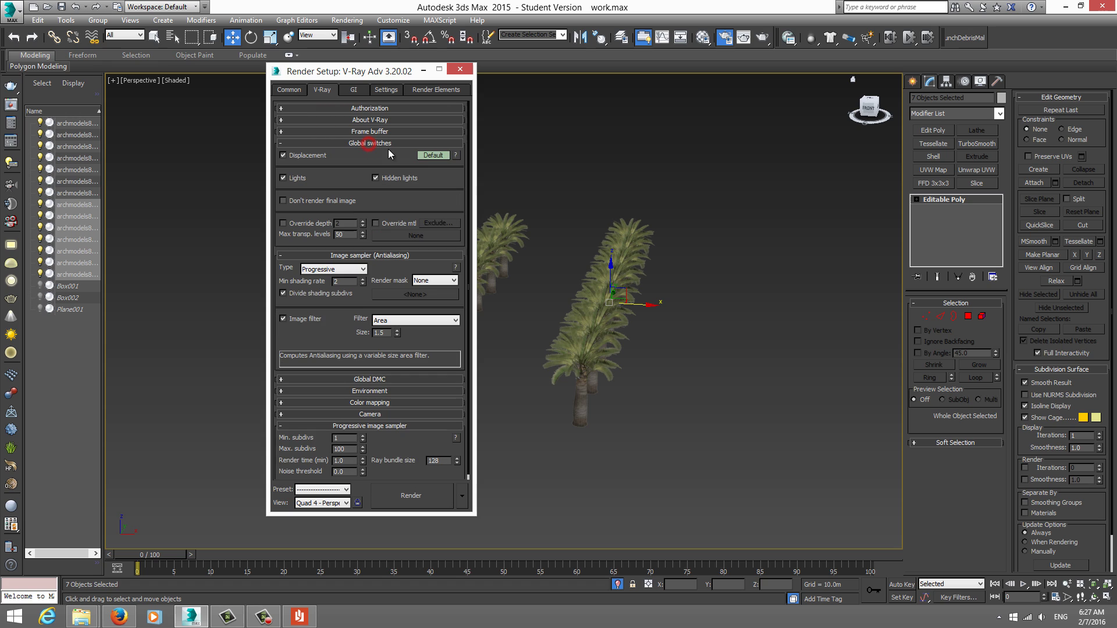
click(303, 156)
click(461, 70)
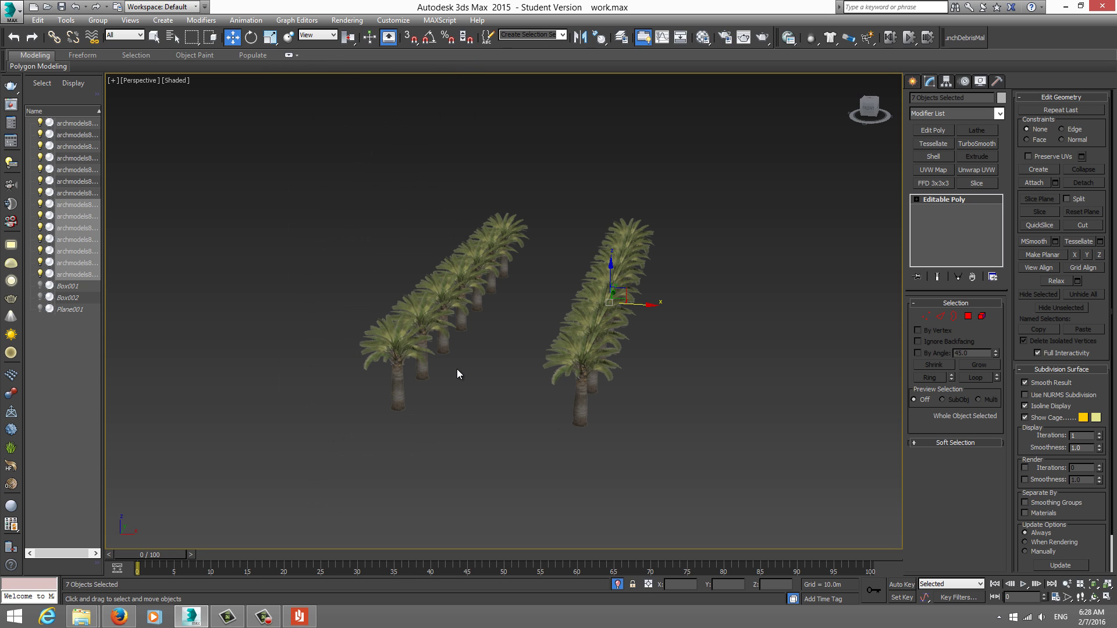
alt+middle_drag(466, 373, 443, 381)
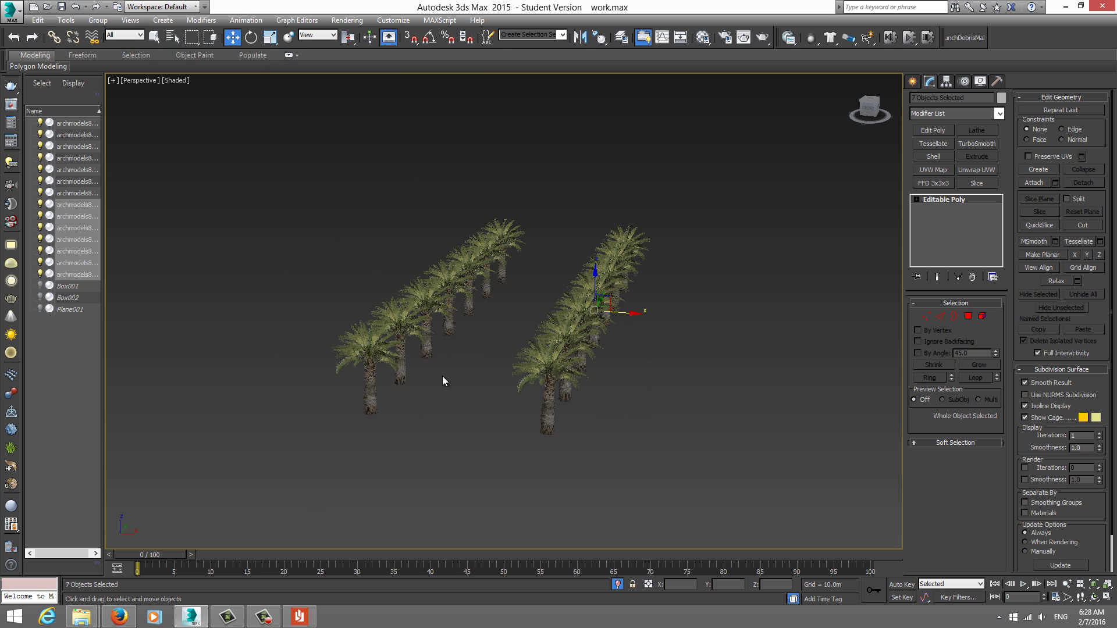
click(129, 616)
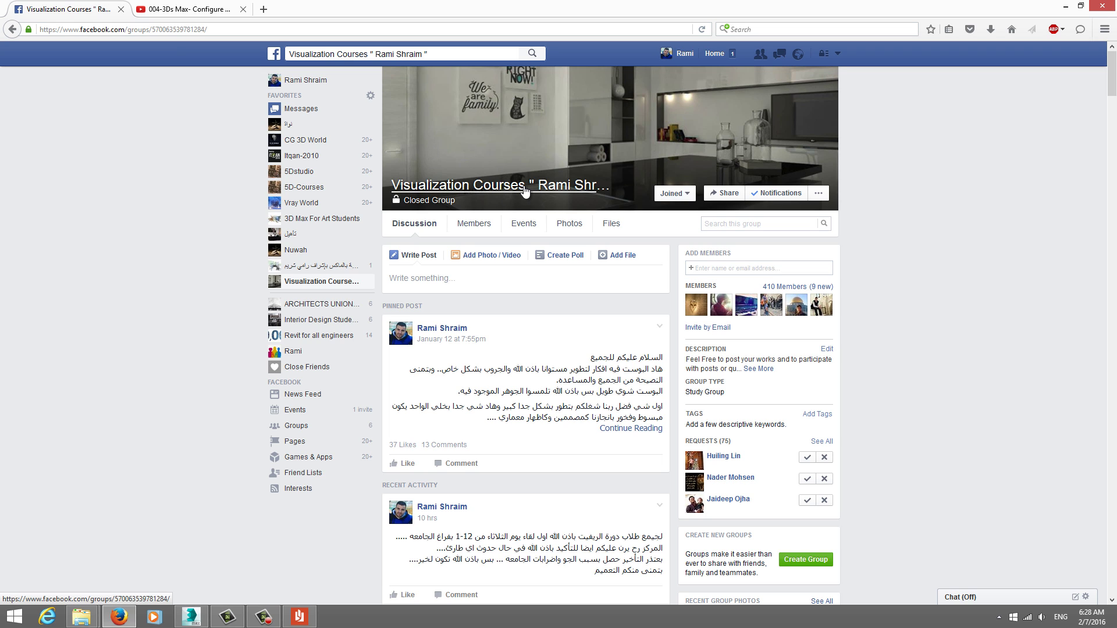
Step: Glance at the YouTube tab, return to the Facebook group tab, and minimize Firefox
key(ctrl+Tab)
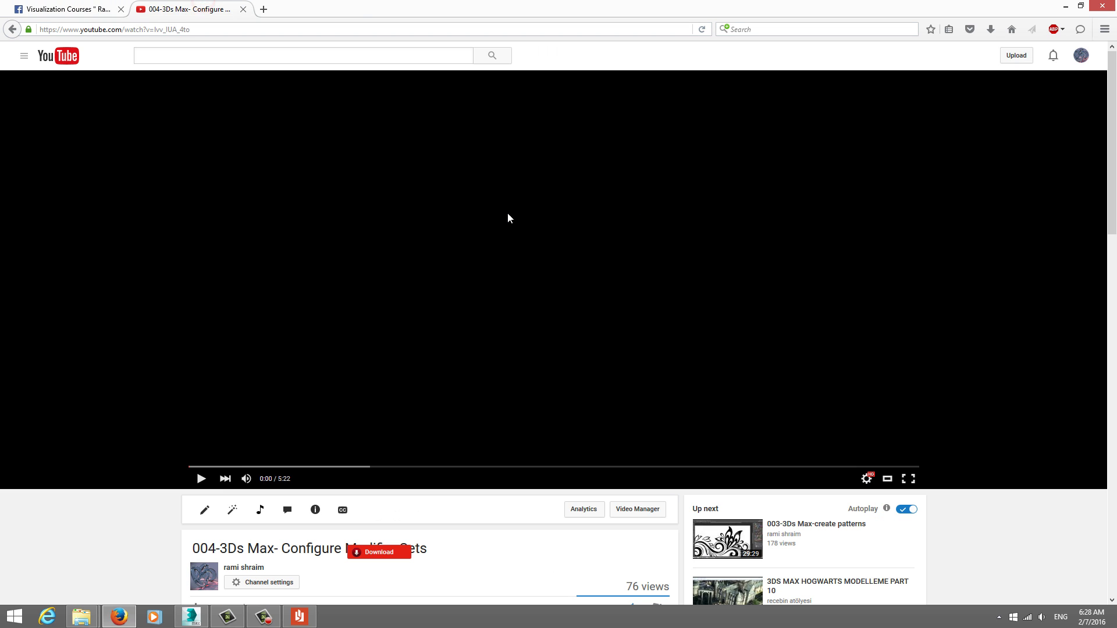
click(84, 7)
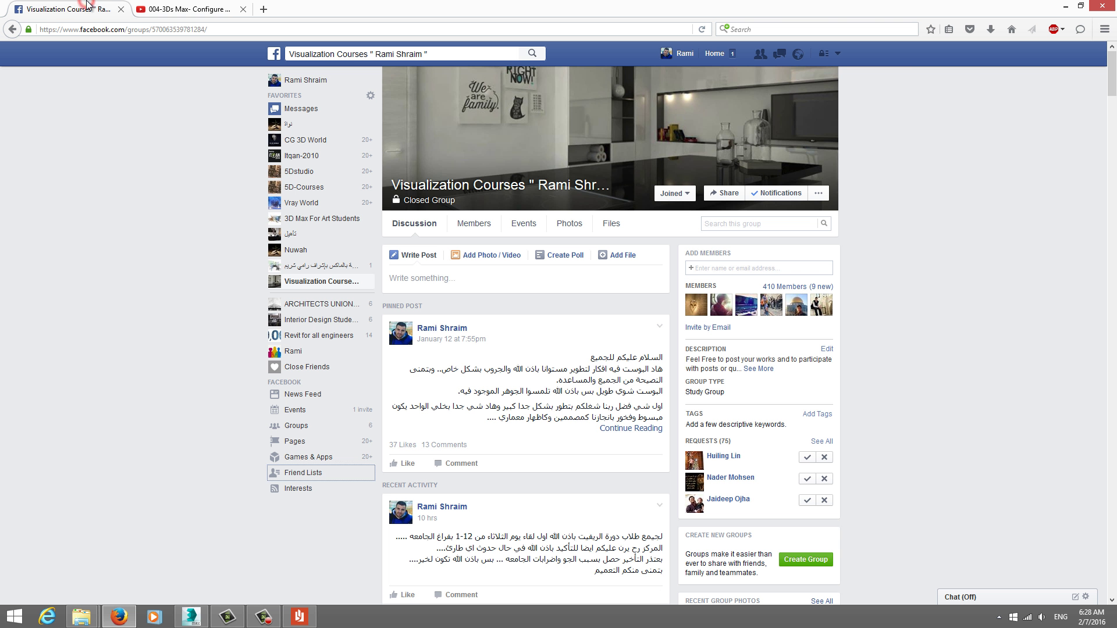
click(1065, 6)
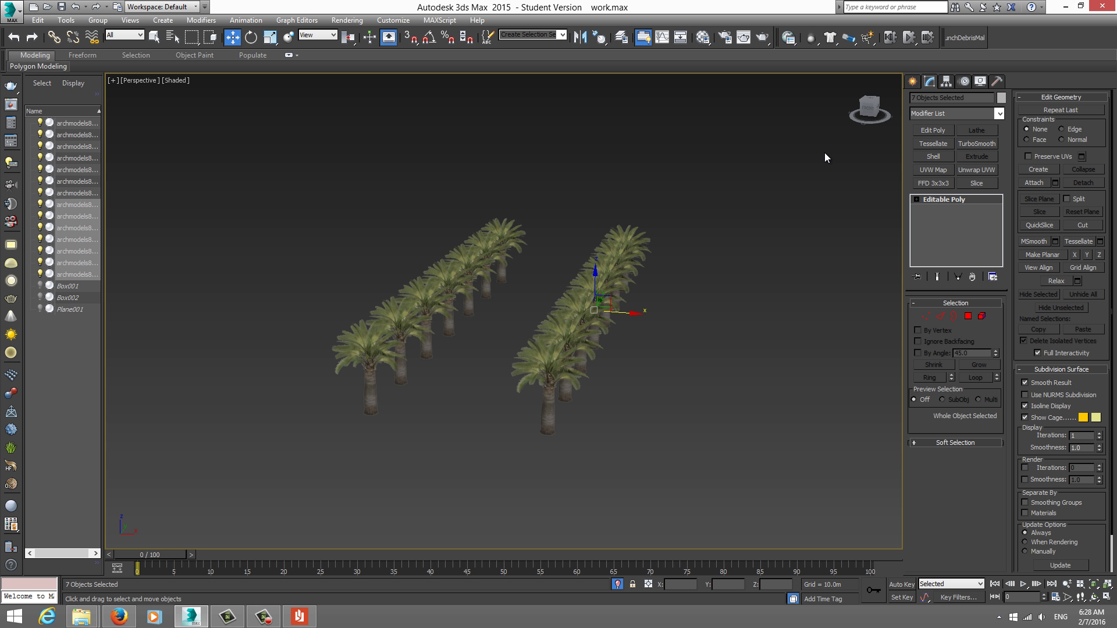